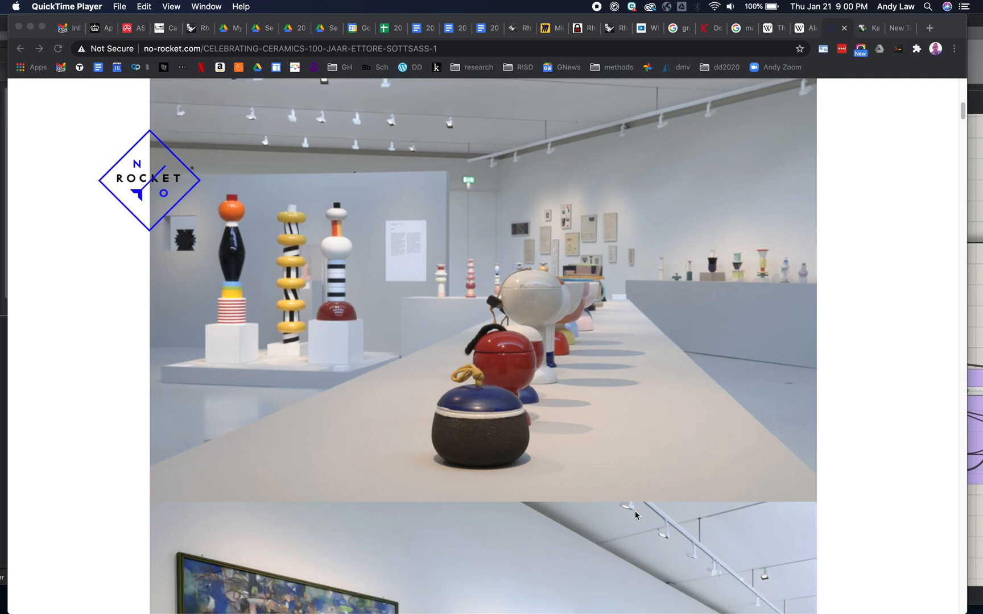
Look through the Sottsass exhibition photos of ceramic vessels, plates and the framed pill totem drawing
{"action": "scroll", "coordinate": [634, 515], "scroll_direction": "down", "scroll_amount": 10}
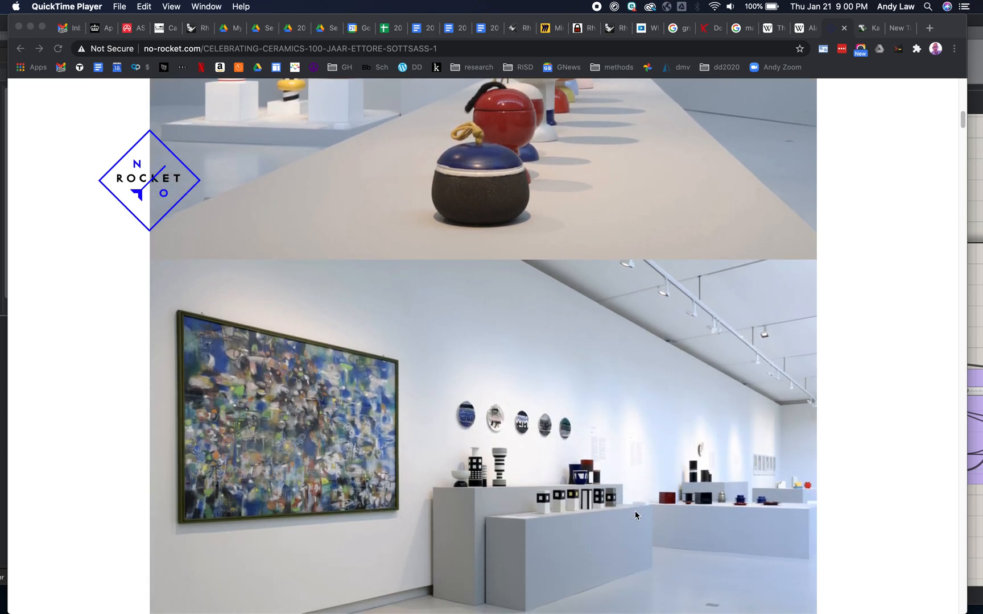
{"action": "scroll", "coordinate": [635, 516], "scroll_direction": "down", "scroll_amount": 1}
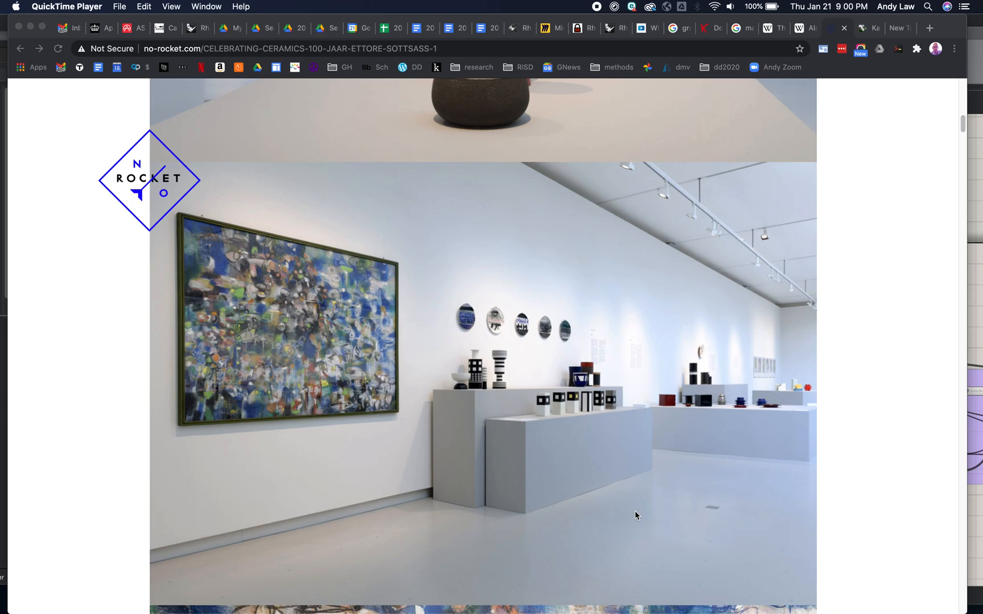
{"action": "scroll", "coordinate": [635, 515], "scroll_direction": "down", "scroll_amount": 20}
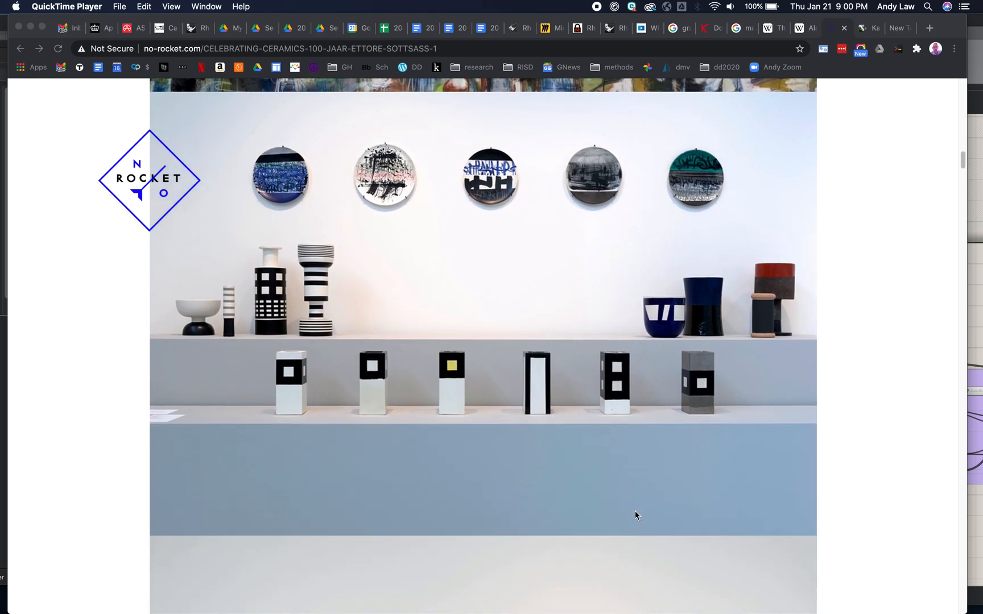
{"action": "scroll", "coordinate": [635, 515], "scroll_direction": "down", "scroll_amount": 15}
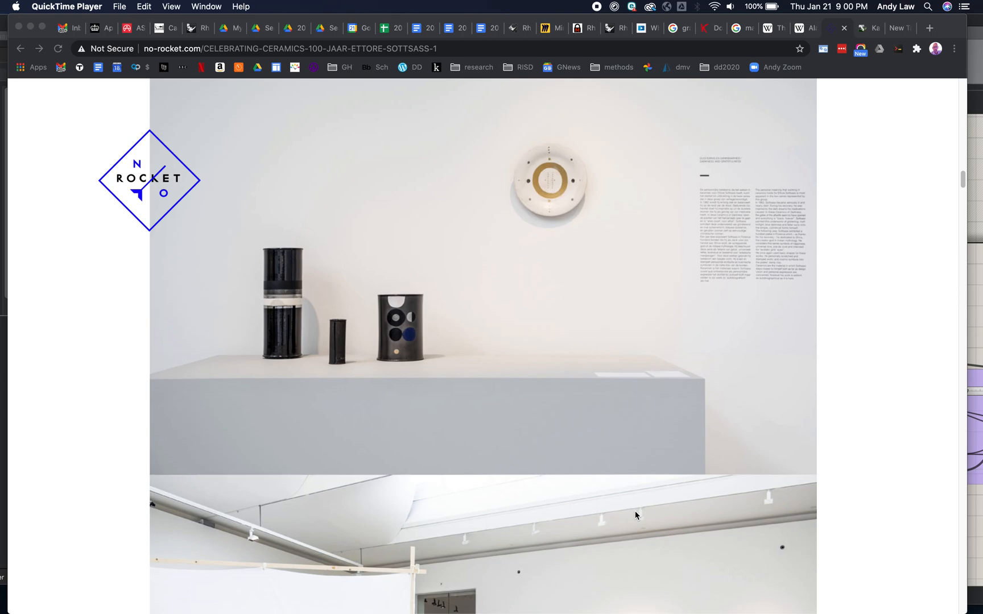
{"action": "scroll", "coordinate": [635, 515], "scroll_direction": "down", "scroll_amount": 15}
{"action": "scroll", "coordinate": [635, 515], "scroll_direction": "up", "scroll_amount": 4}
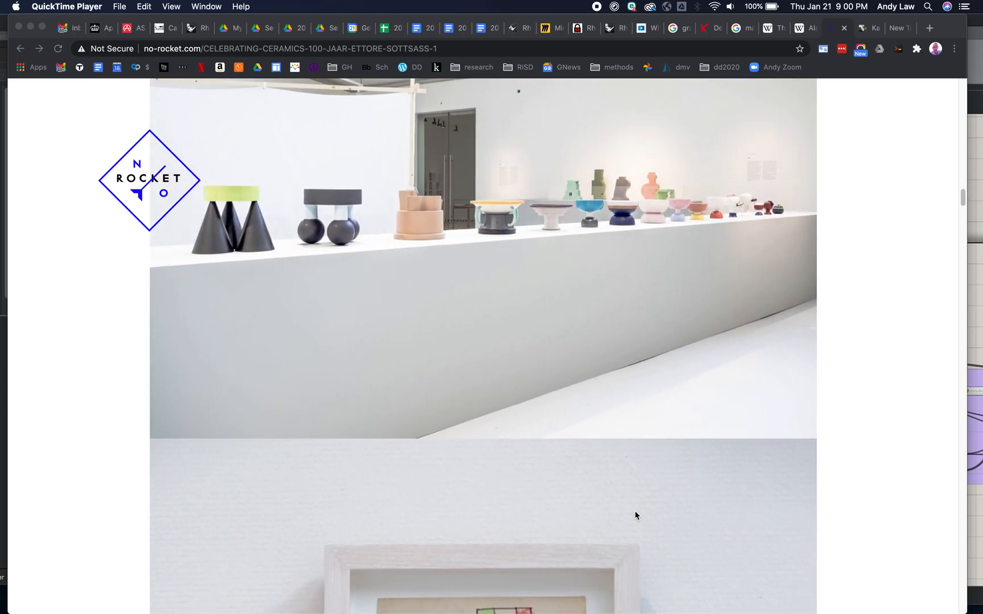
{"action": "scroll", "coordinate": [635, 515], "scroll_direction": "down", "scroll_amount": 10}
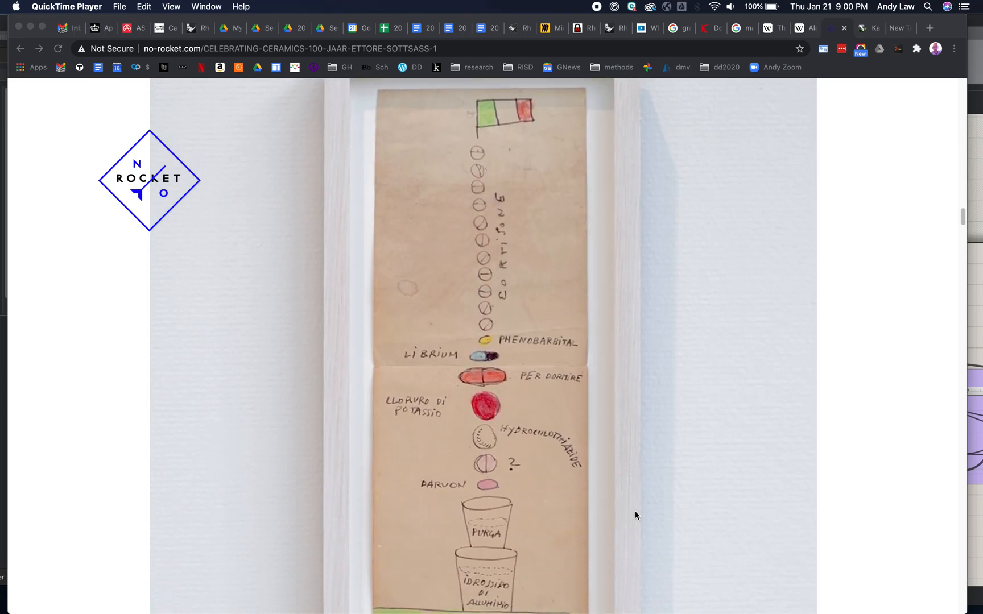
{"action": "scroll", "coordinate": [635, 516], "scroll_direction": "down", "scroll_amount": 6}
{"action": "scroll", "coordinate": [635, 515], "scroll_direction": "up", "scroll_amount": 5}
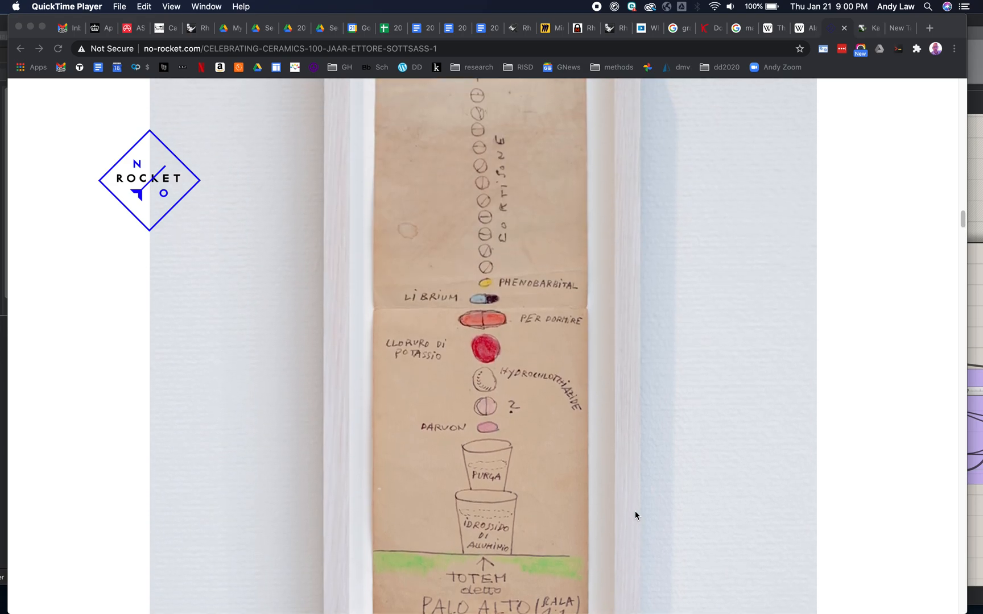
{"action": "scroll", "coordinate": [635, 511], "scroll_direction": "down", "scroll_amount": 10}
{"action": "scroll", "coordinate": [635, 515], "scroll_direction": "down", "scroll_amount": 10}
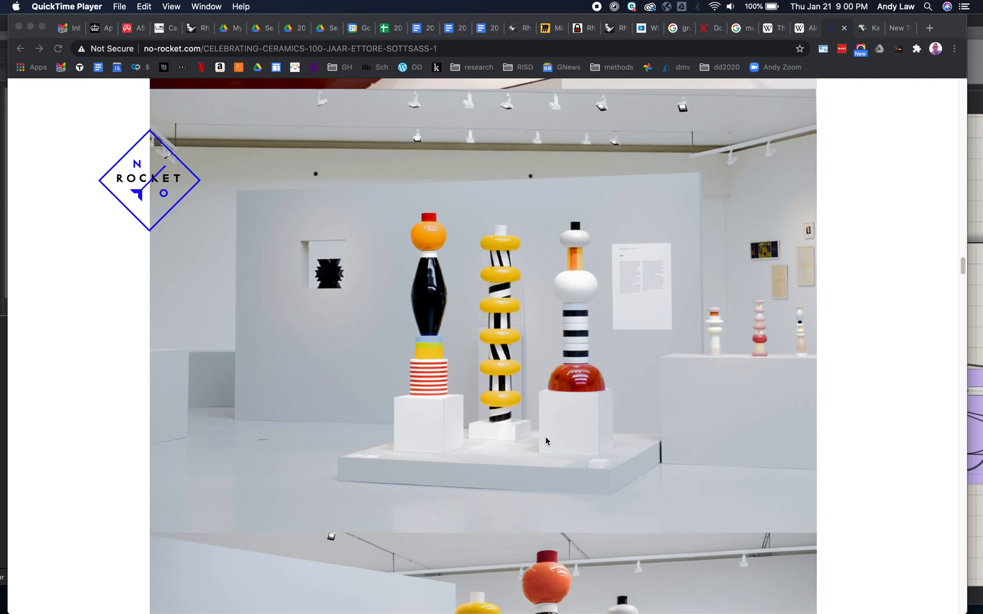
Examine the photos of the striped and ringed totems, the stepped ceramics and the modular stacks with their line drawing
{"action": "scroll", "coordinate": [546, 441], "scroll_direction": "down", "scroll_amount": 5}
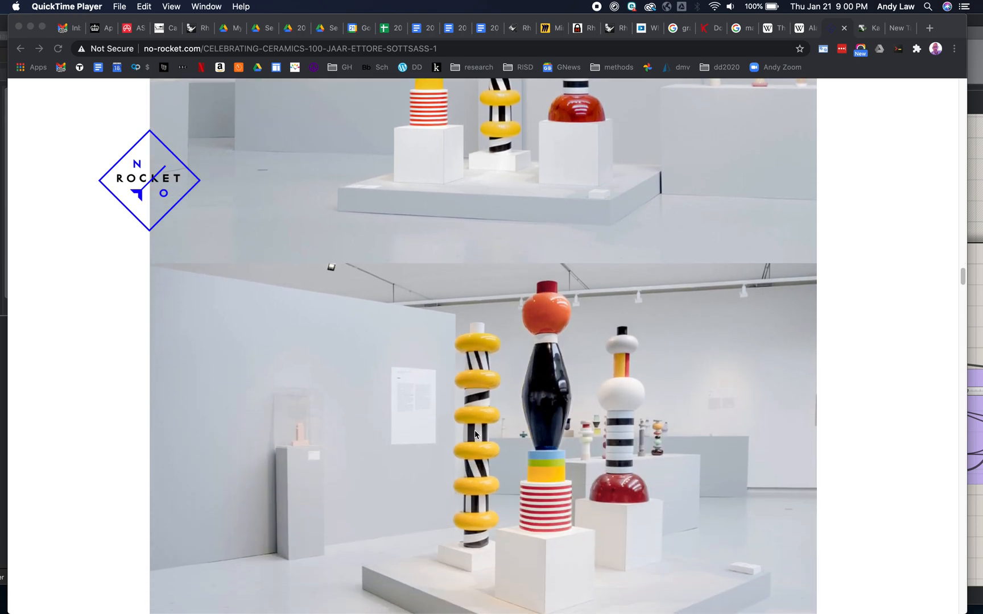
{"action": "scroll", "coordinate": [483, 461], "scroll_direction": "down", "scroll_amount": 7}
{"action": "scroll", "coordinate": [482, 461], "scroll_direction": "down", "scroll_amount": 8}
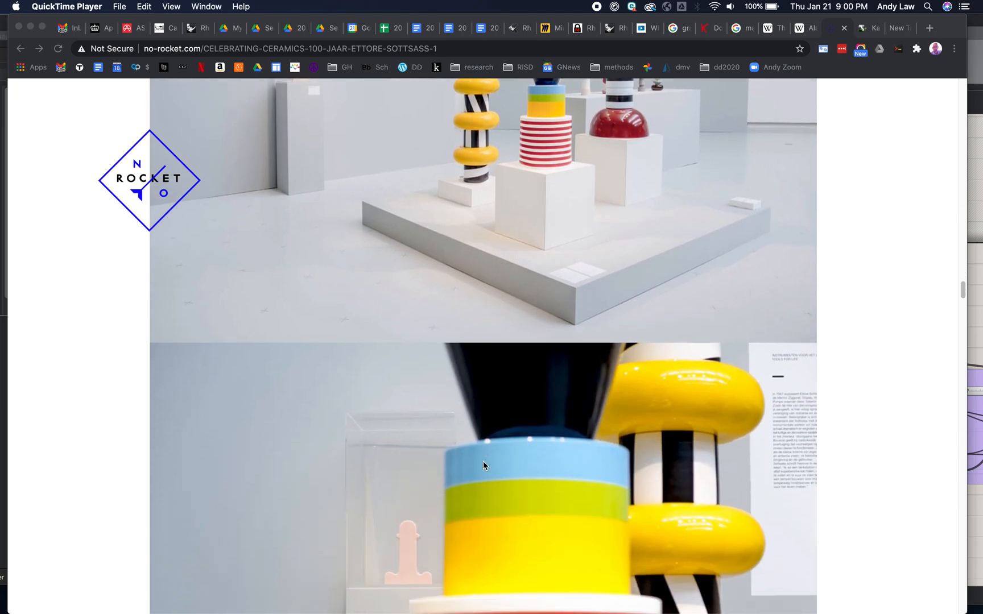
{"action": "scroll", "coordinate": [483, 462], "scroll_direction": "down", "scroll_amount": 13}
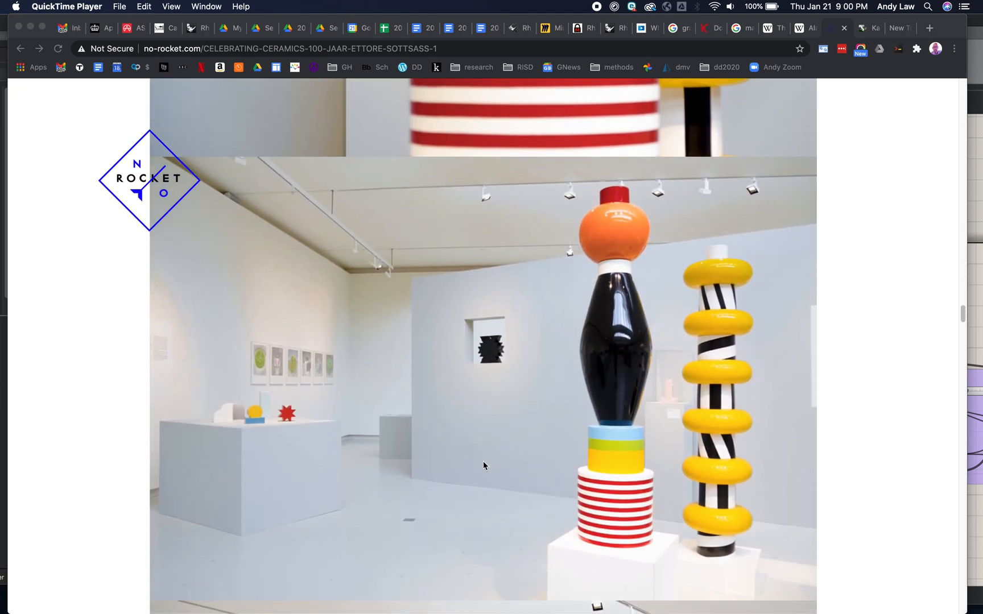
{"action": "scroll", "coordinate": [483, 462], "scroll_direction": "down", "scroll_amount": 14}
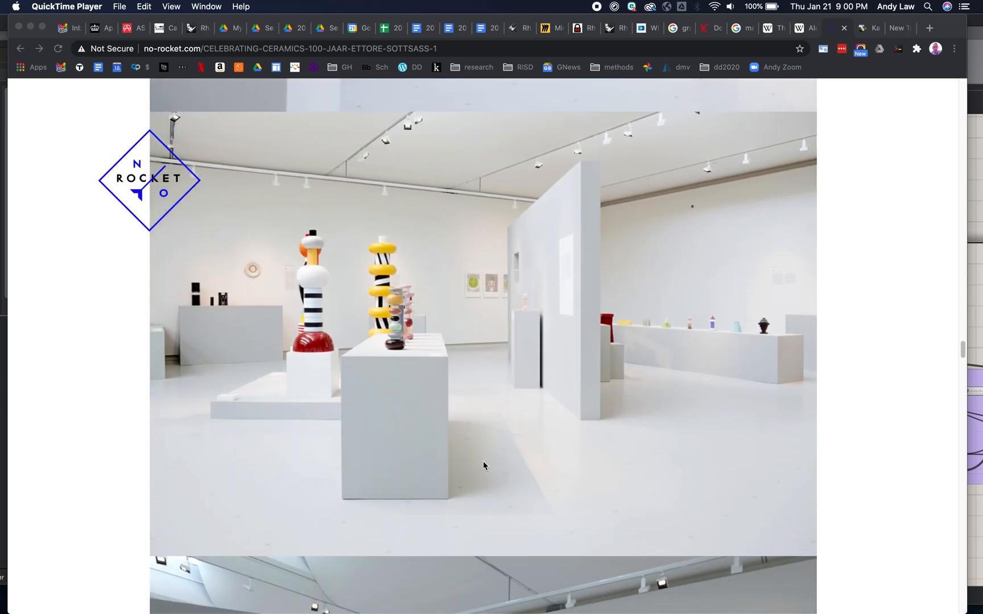
{"action": "scroll", "coordinate": [483, 462], "scroll_direction": "up", "scroll_amount": 2}
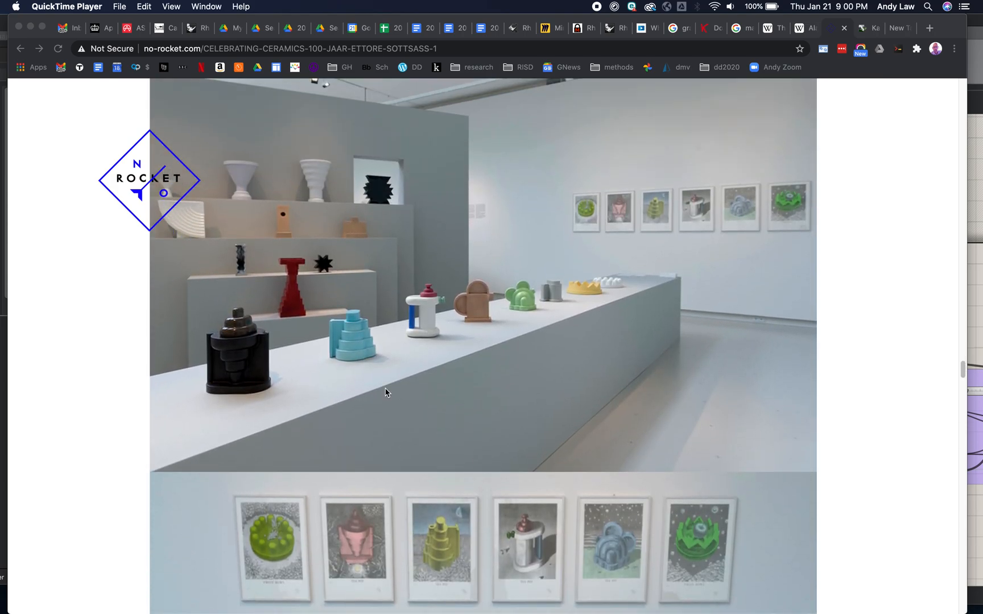
{"action": "scroll", "coordinate": [482, 358], "scroll_direction": "down", "scroll_amount": 10}
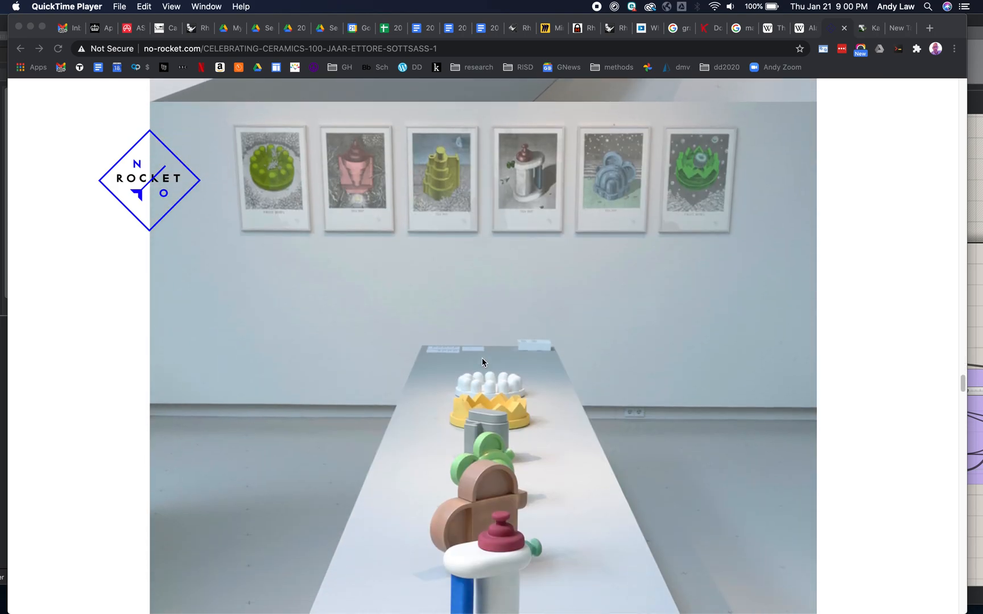
{"action": "scroll", "coordinate": [483, 363], "scroll_direction": "down", "scroll_amount": 12}
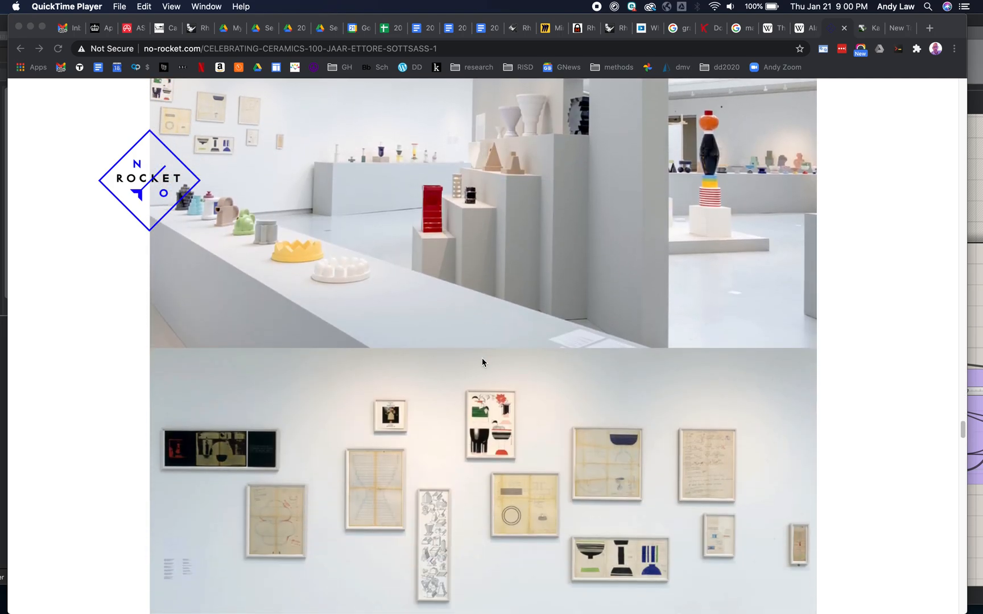
{"action": "scroll", "coordinate": [482, 363], "scroll_direction": "down", "scroll_amount": 10}
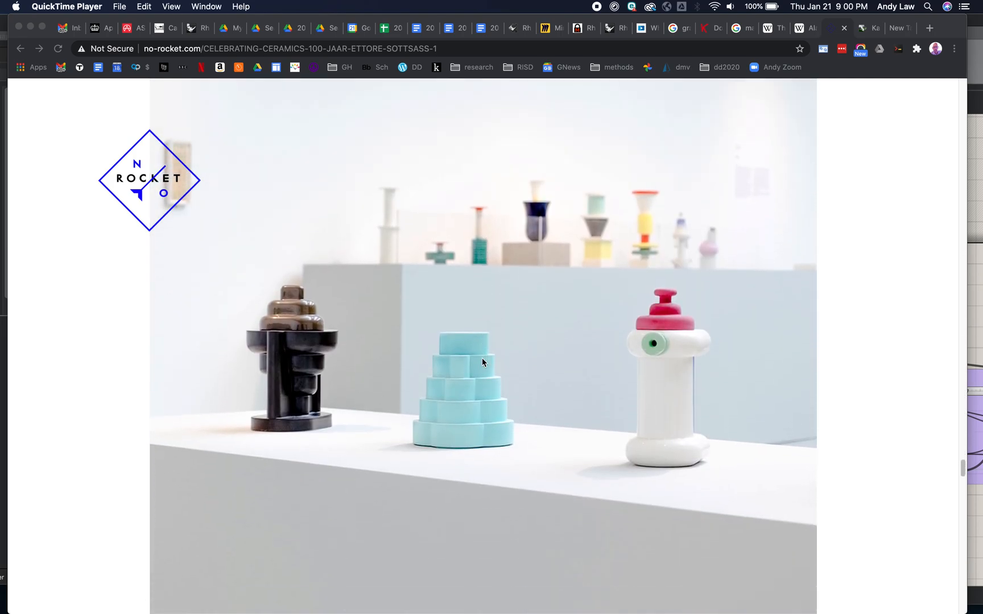
{"action": "scroll", "coordinate": [482, 362], "scroll_direction": "down", "scroll_amount": 12}
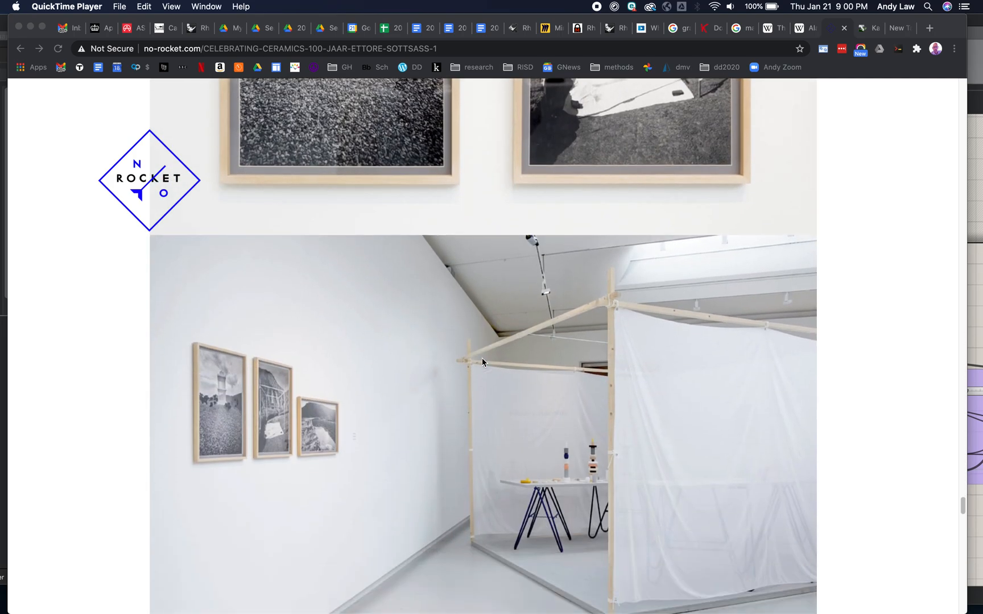
{"action": "scroll", "coordinate": [483, 362], "scroll_direction": "down", "scroll_amount": 3}
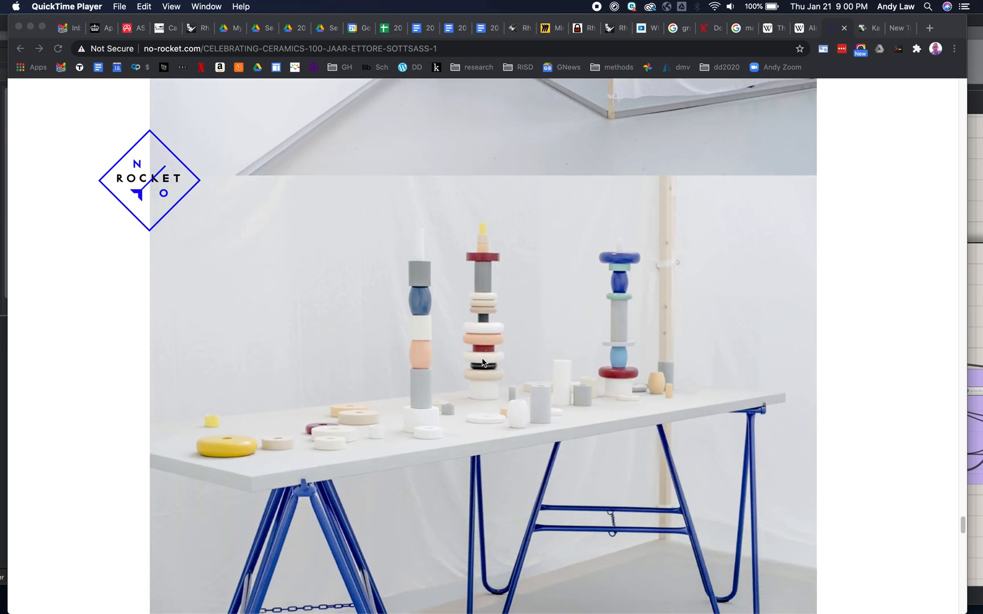
{"action": "scroll", "coordinate": [482, 362], "scroll_direction": "down", "scroll_amount": 20}
{"action": "scroll", "coordinate": [482, 362], "scroll_direction": "up", "scroll_amount": 8}
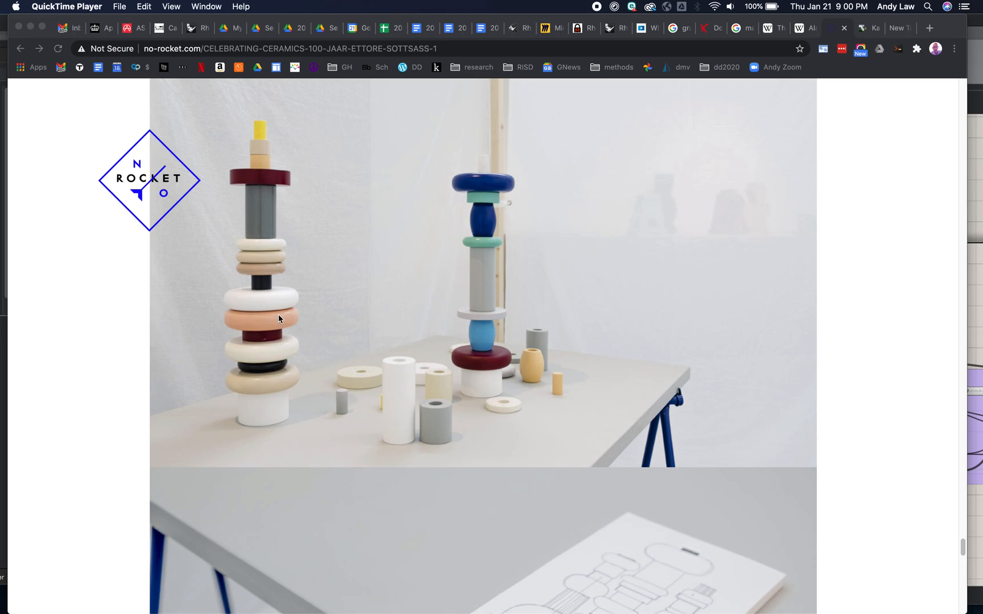
{"action": "scroll", "coordinate": [525, 347], "scroll_direction": "down", "scroll_amount": 20}
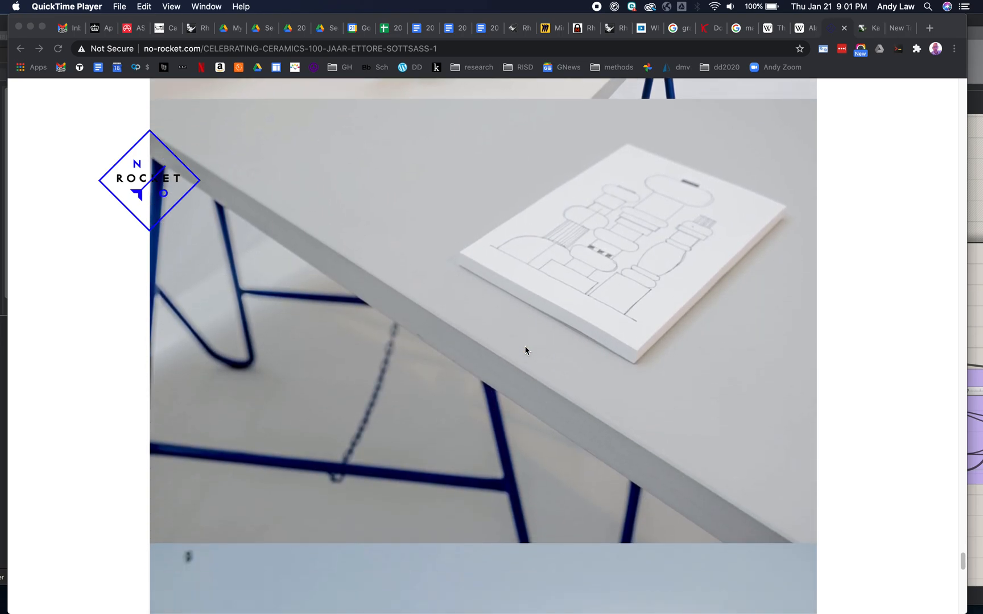
{"action": "scroll", "coordinate": [525, 349], "scroll_direction": "up", "scroll_amount": 10}
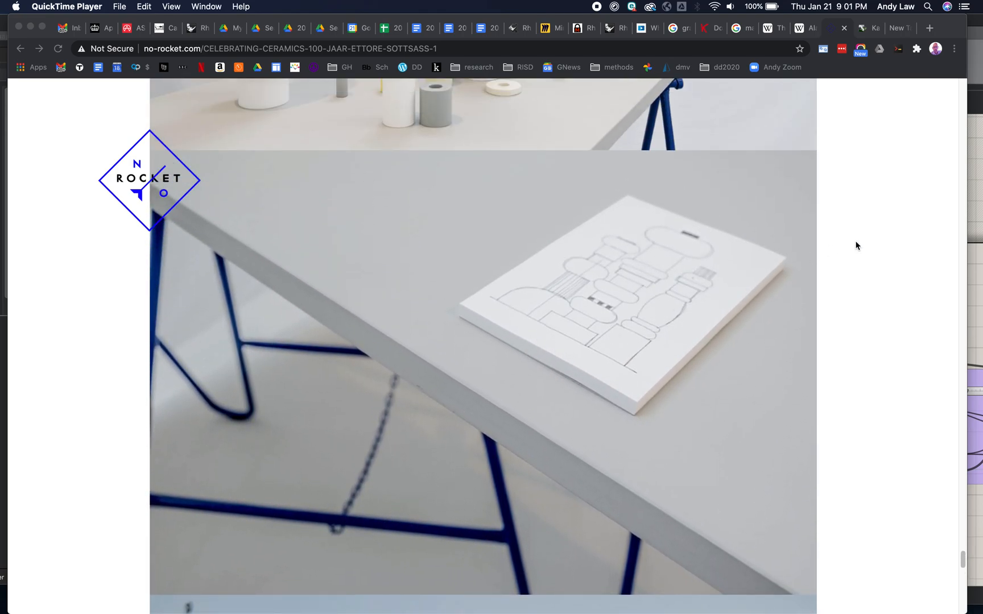
Switch to the Sottsass Stack Evolution definition in Grasshopper beside Rhino and examine the group merging all the curves
{"action": "left_click", "coordinate": [977, 85]}
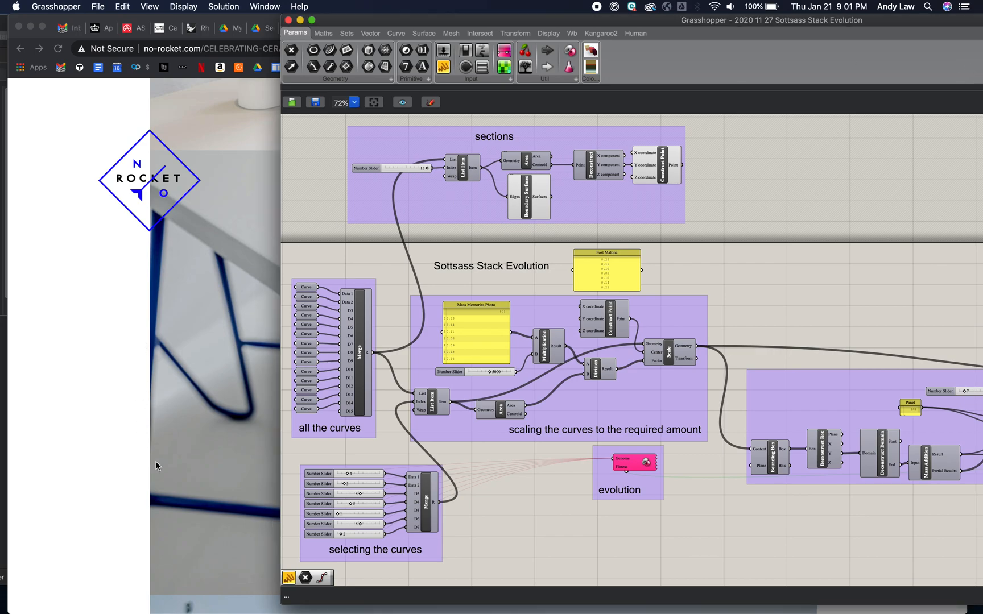
{"action": "left_click", "coordinate": [2, 129]}
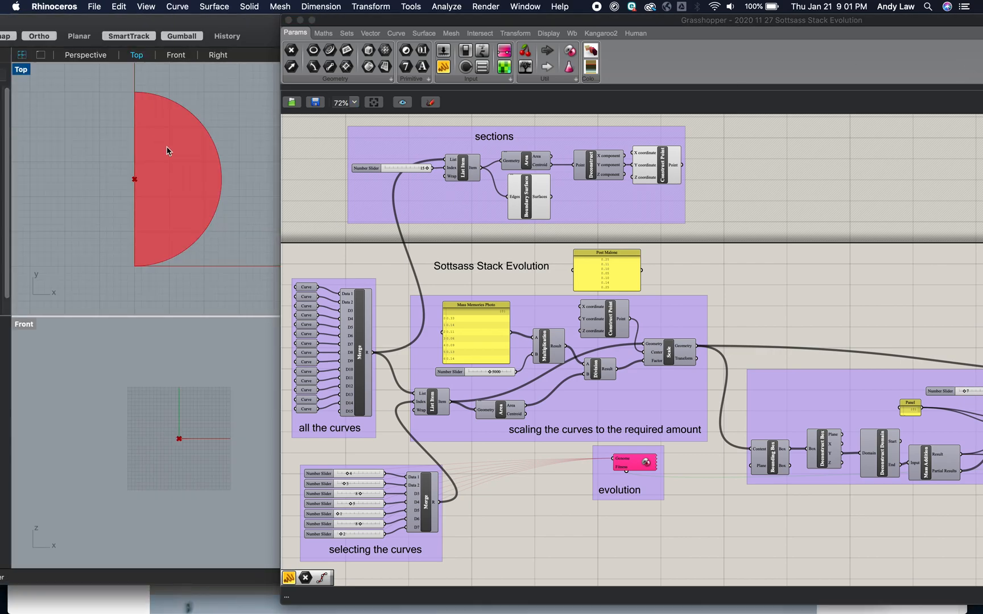
{"action": "scroll", "coordinate": [395, 329], "scroll_direction": "down", "scroll_amount": 5}
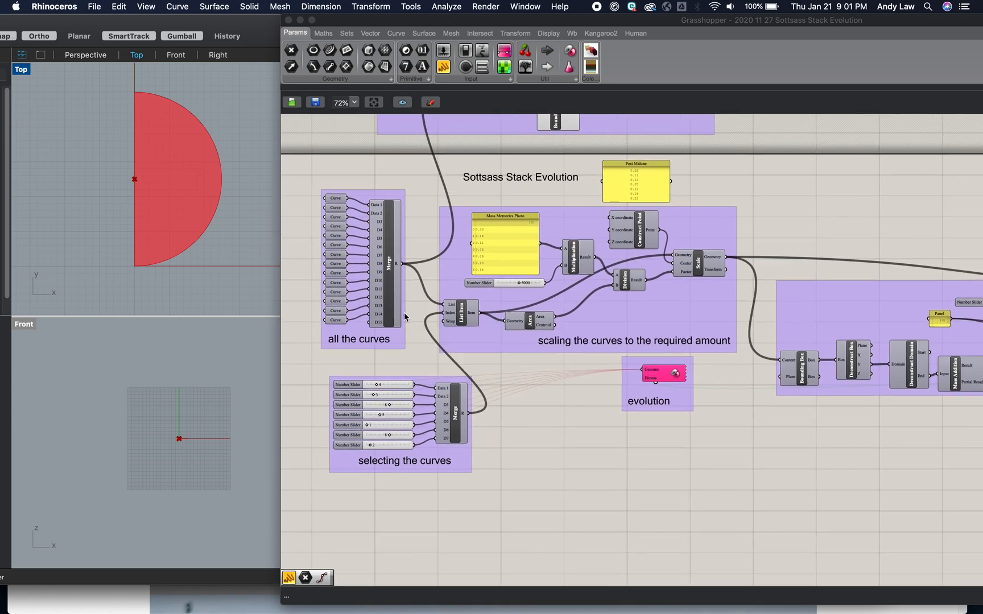
{"action": "left_click", "coordinate": [404, 314]}
{"action": "scroll", "coordinate": [407, 312], "scroll_direction": "up", "scroll_amount": 4}
{"action": "scroll", "coordinate": [407, 312], "scroll_direction": "left", "scroll_amount": 3}
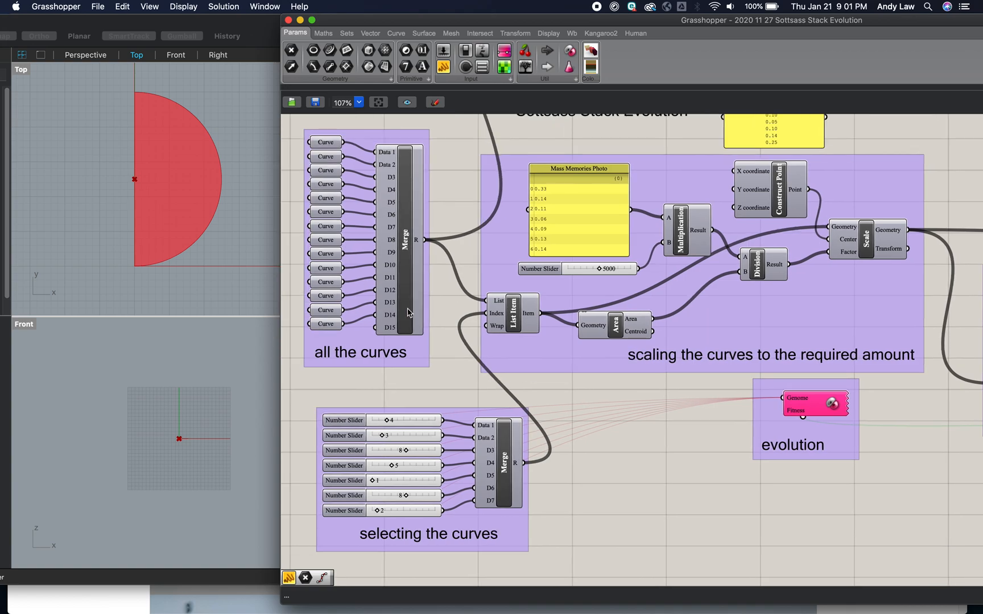
{"action": "scroll", "coordinate": [435, 314], "scroll_direction": "up", "scroll_amount": 2}
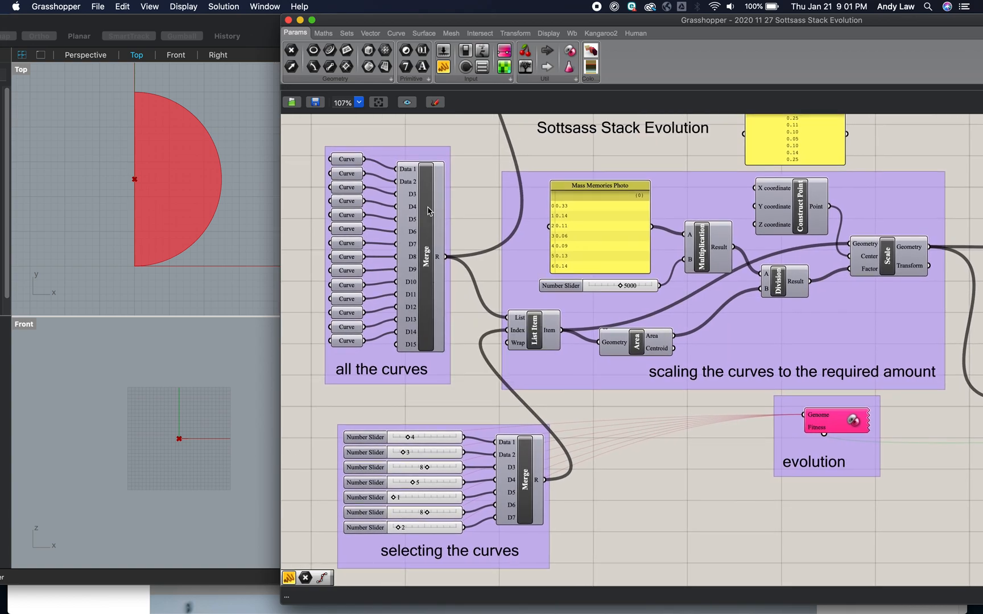
{"action": "mouse_move", "coordinate": [349, 160]}
{"action": "mouse_move", "coordinate": [349, 284]}
Set the index slider in the sections group to 0 and highlight the Construct Point output in the viewport
{"action": "scroll", "coordinate": [702, 321], "scroll_direction": "up", "scroll_amount": 2}
{"action": "scroll", "coordinate": [703, 322], "scroll_direction": "up", "scroll_amount": 4}
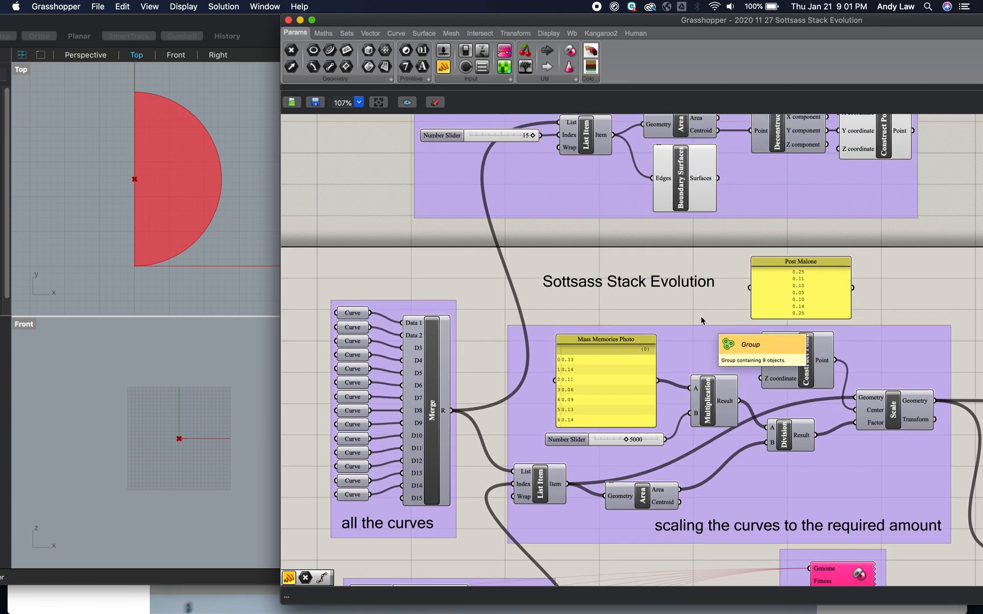
{"action": "scroll", "coordinate": [561, 205], "scroll_direction": "up", "scroll_amount": 2}
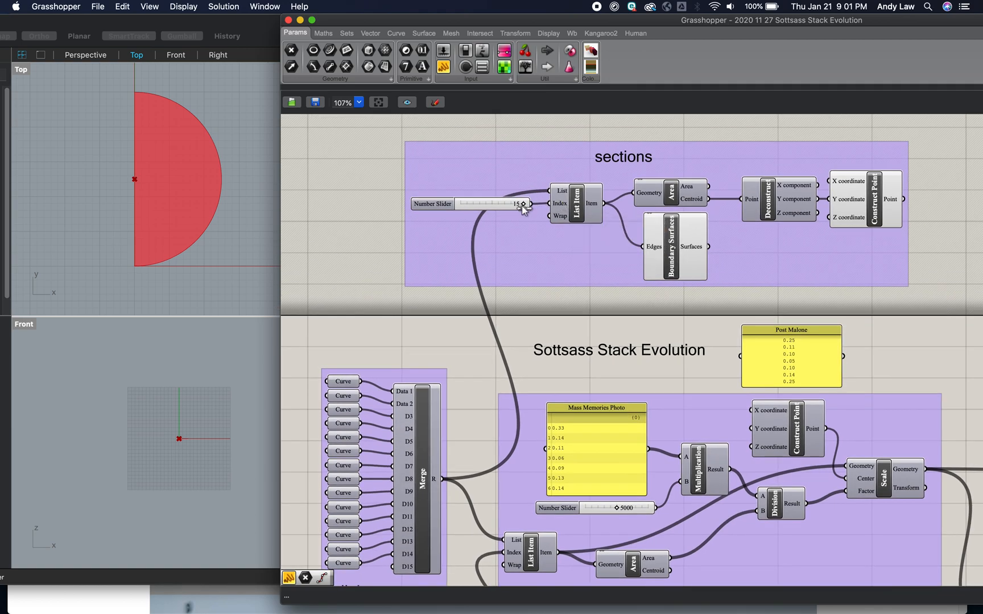
{"action": "left_click_drag", "start_coordinate": [523, 208], "coordinate": [458, 209]}
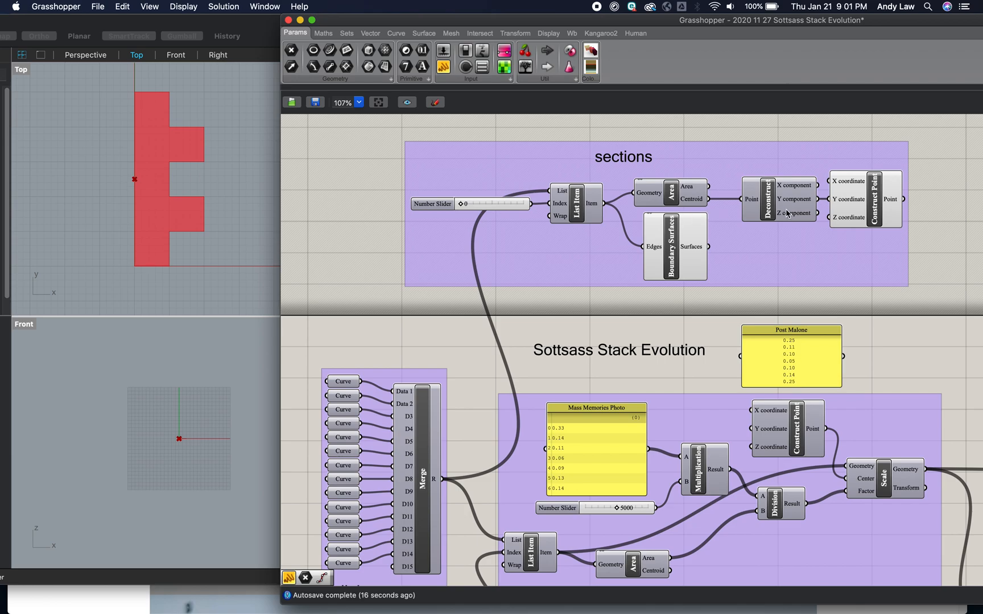
{"action": "left_click", "coordinate": [880, 194]}
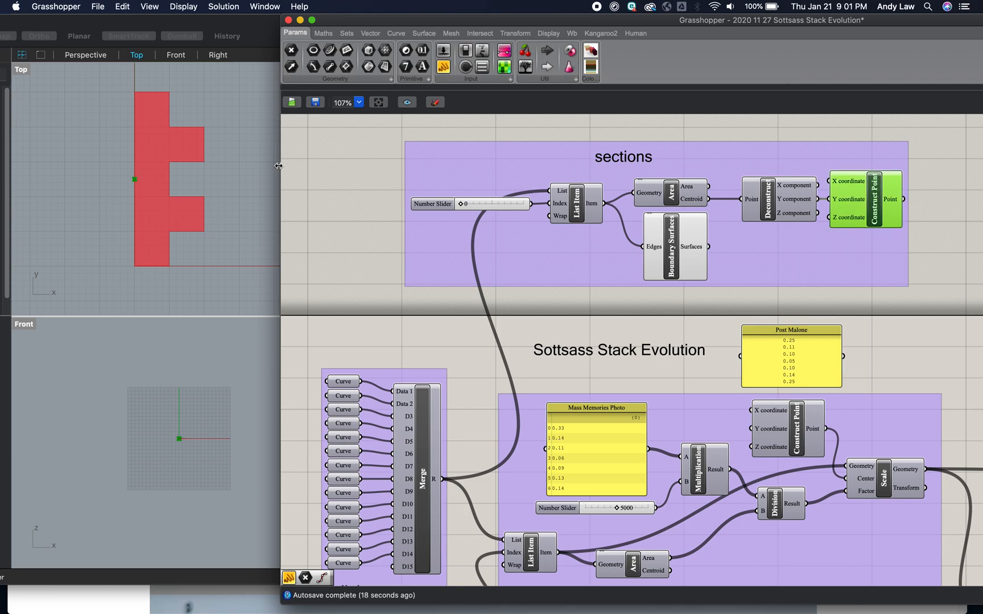
{"action": "left_click", "coordinate": [914, 201]}
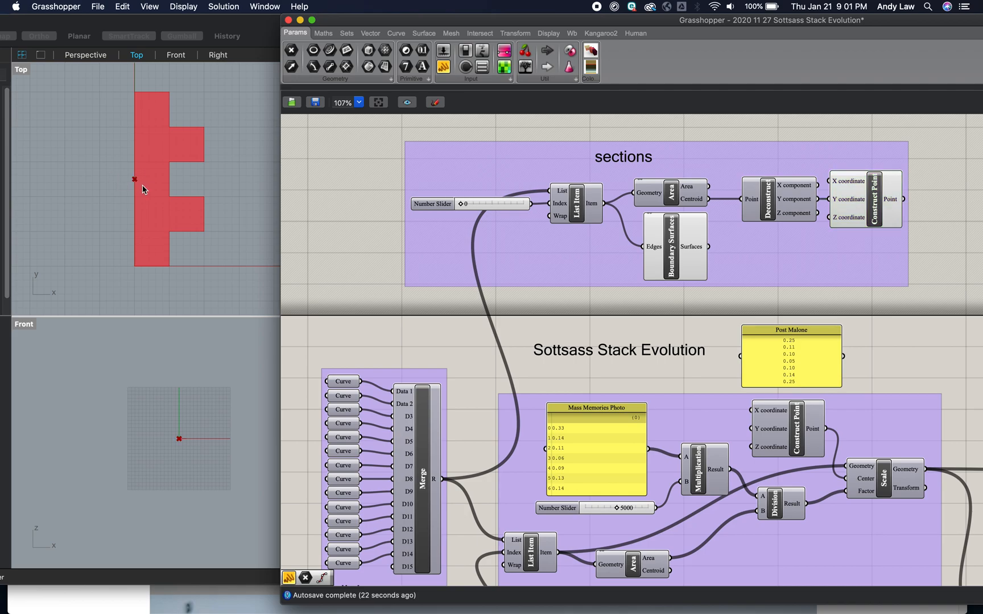
Preview further profiles with the sections index slider, stopping at 3 and leaving it at 7
{"action": "left_click", "coordinate": [460, 204]}
{"action": "left_click_drag", "start_coordinate": [460, 204], "coordinate": [475, 206]}
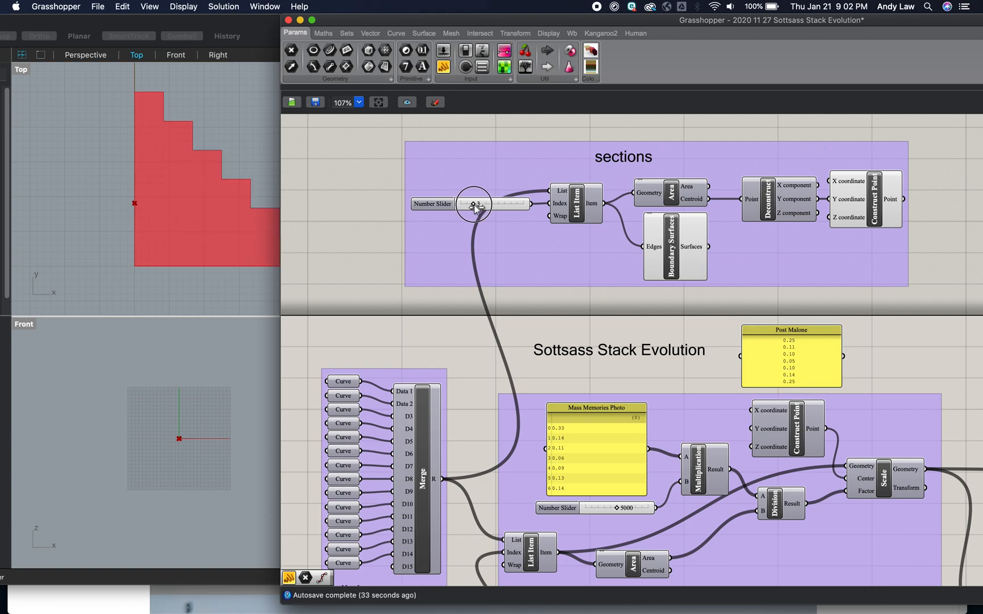
{"action": "mouse_move", "coordinate": [476, 207]}
{"action": "left_mouse_down"}
{"action": "mouse_move", "coordinate": [484, 209]}
{"action": "mouse_move", "coordinate": [466, 209]}
{"action": "mouse_move", "coordinate": [526, 206]}
{"action": "mouse_move", "coordinate": [492, 206]}
{"action": "left_mouse_up"}
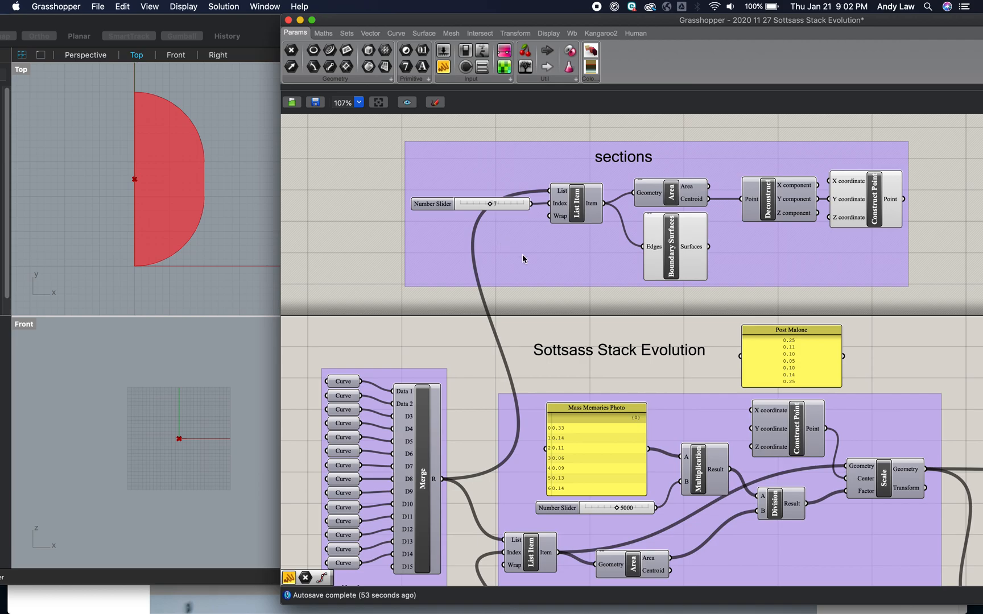
Turn off the preview of the Construct Point and Boundary Surfaces components in the sections group
{"action": "scroll", "coordinate": [591, 305], "scroll_direction": "down", "scroll_amount": 5}
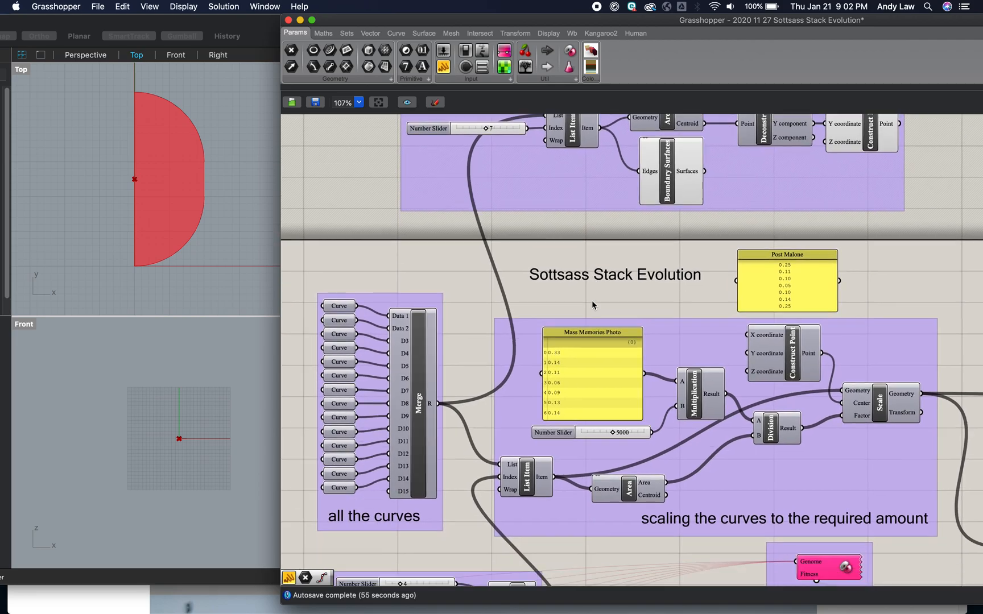
{"action": "scroll", "coordinate": [591, 305], "scroll_direction": "down", "scroll_amount": 3}
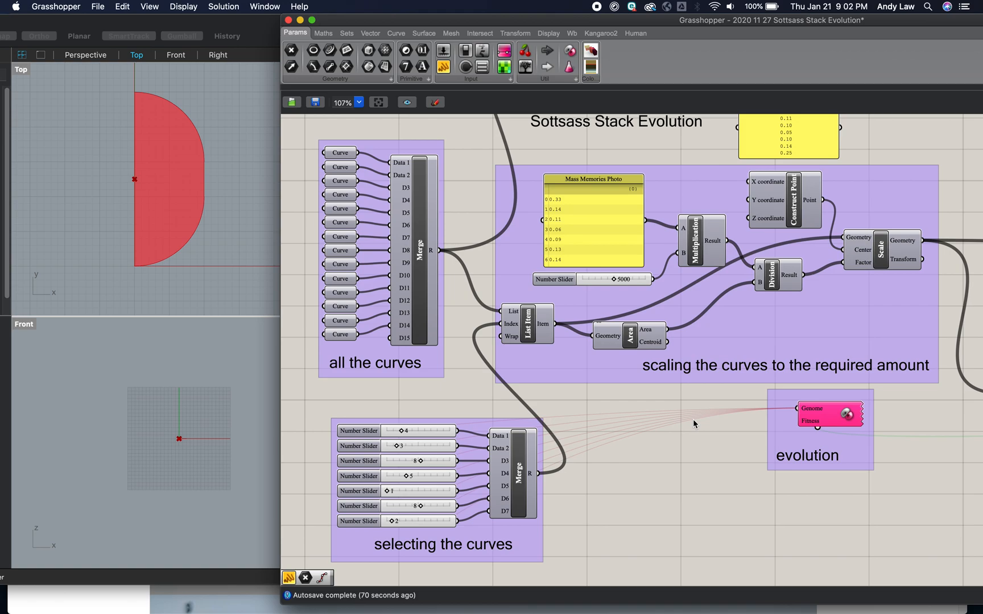
{"action": "scroll", "coordinate": [692, 419], "scroll_direction": "up", "scroll_amount": 2}
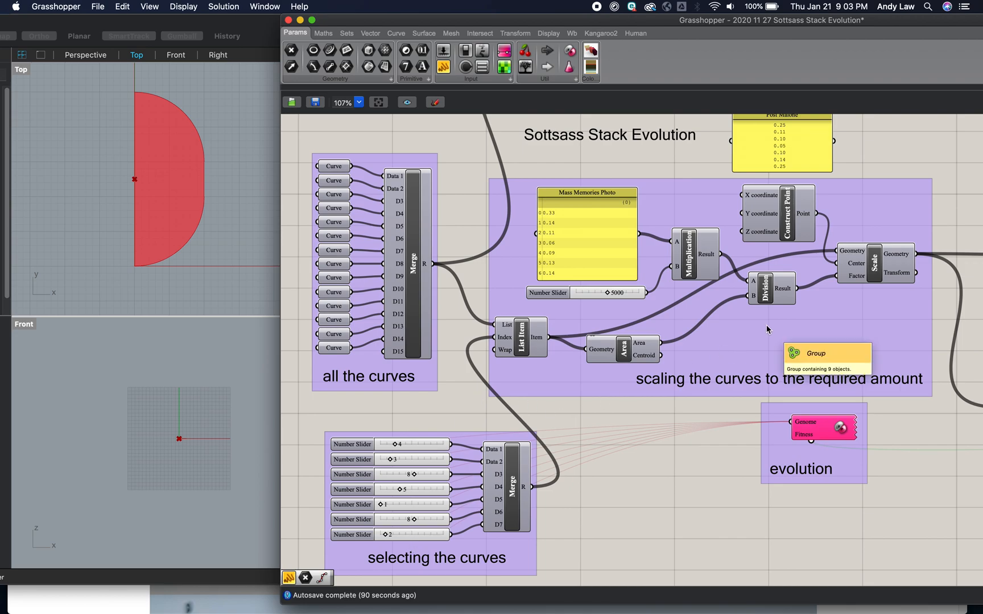
{"action": "scroll", "coordinate": [767, 328], "scroll_direction": "up", "scroll_amount": 6}
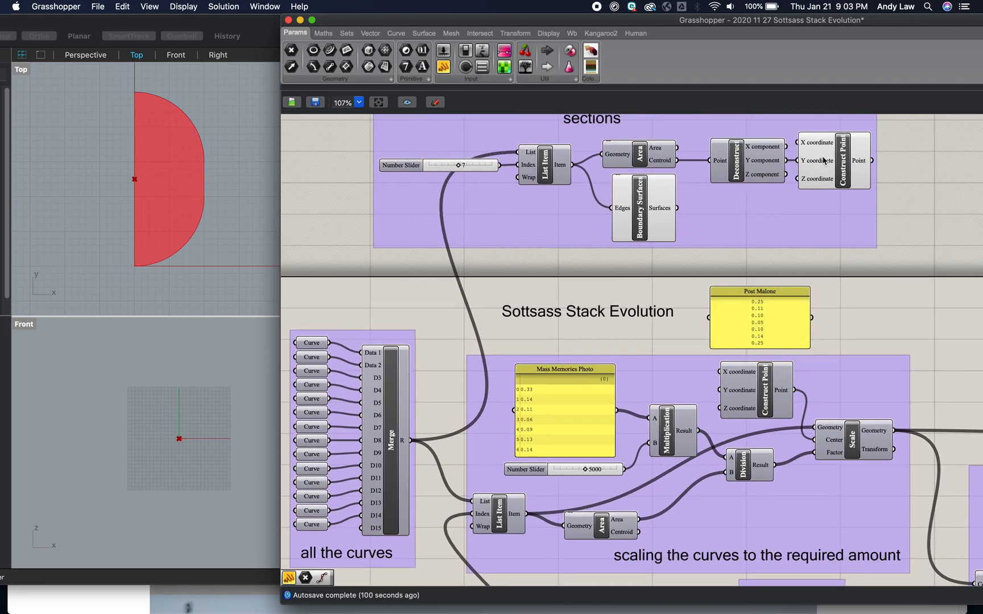
{"action": "right_click", "coordinate": [847, 165]}
{"action": "left_click", "coordinate": [860, 182]}
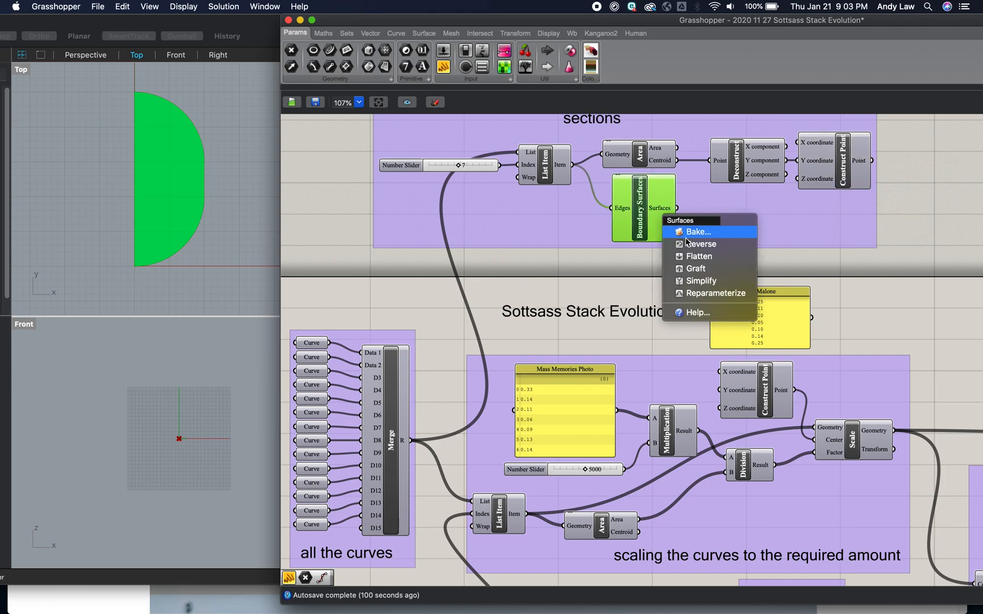
{"action": "left_click", "coordinate": [638, 223]}
{"action": "right_click", "coordinate": [640, 226]}
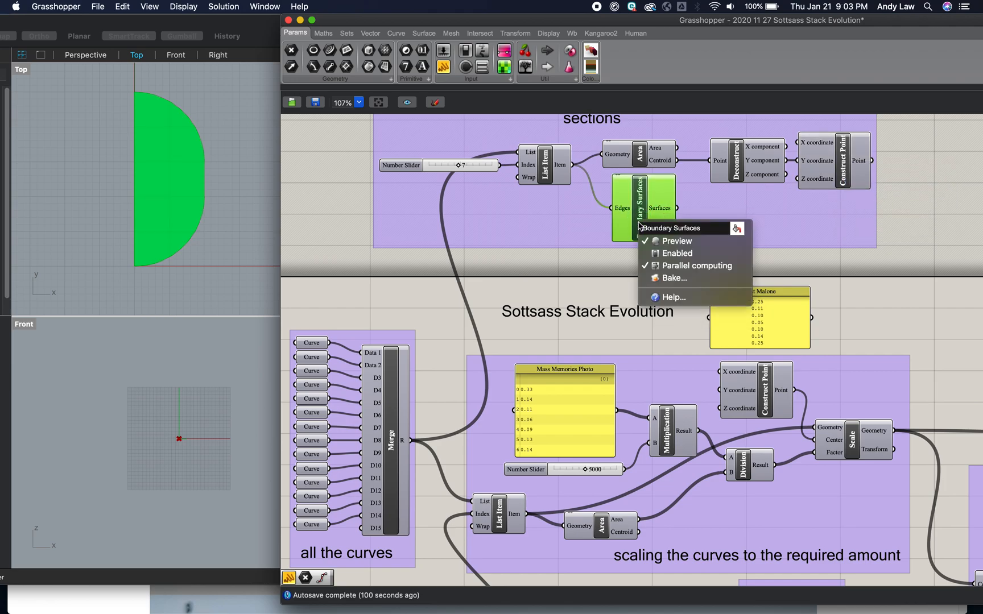
{"action": "left_click", "coordinate": [660, 241]}
Turn on the preview of the Custom Preview component in the group that revolves and colors the components
{"action": "scroll", "coordinate": [727, 233], "scroll_direction": "right", "scroll_amount": 3}
{"action": "scroll", "coordinate": [728, 236], "scroll_direction": "right", "scroll_amount": 10}
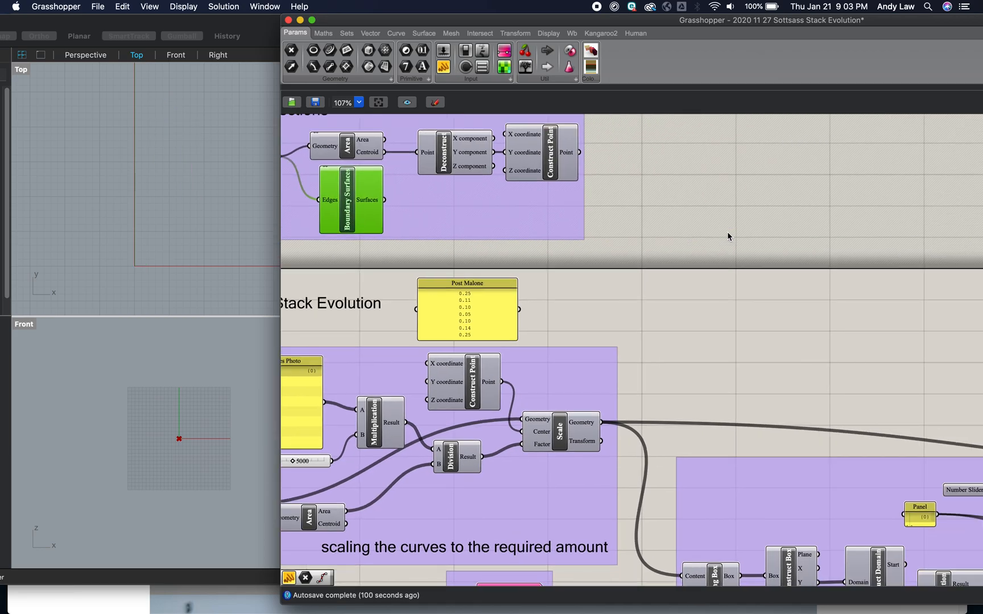
{"action": "scroll", "coordinate": [728, 234], "scroll_direction": "right", "scroll_amount": 8}
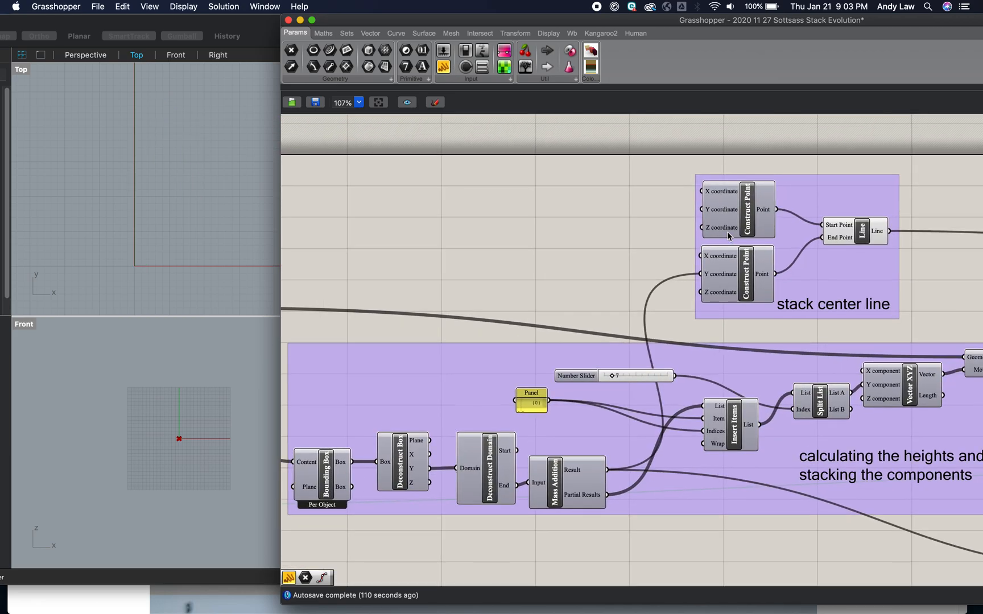
{"action": "scroll", "coordinate": [727, 236], "scroll_direction": "right", "scroll_amount": 20}
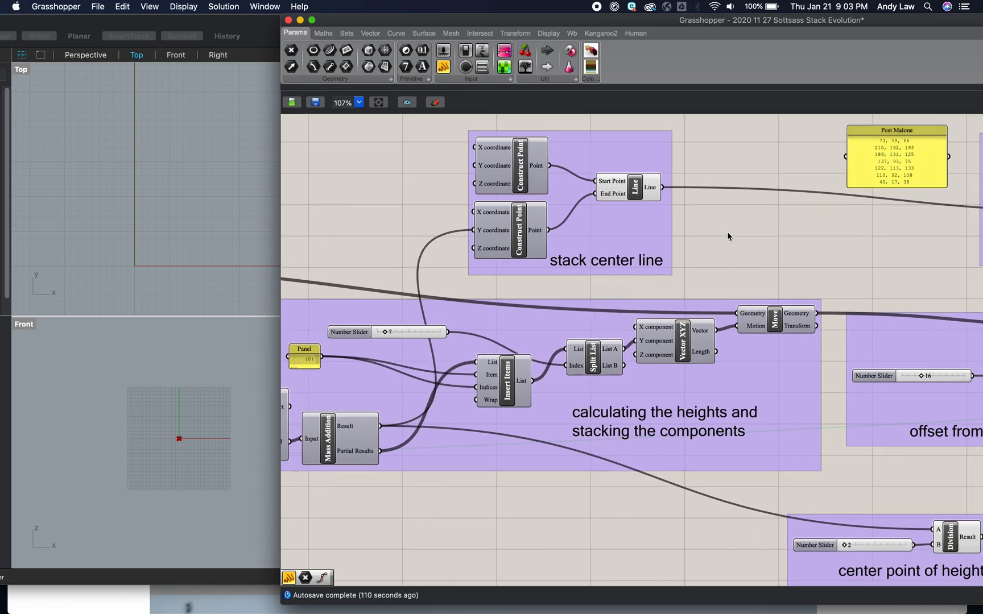
{"action": "scroll", "coordinate": [727, 235], "scroll_direction": "right", "scroll_amount": 1}
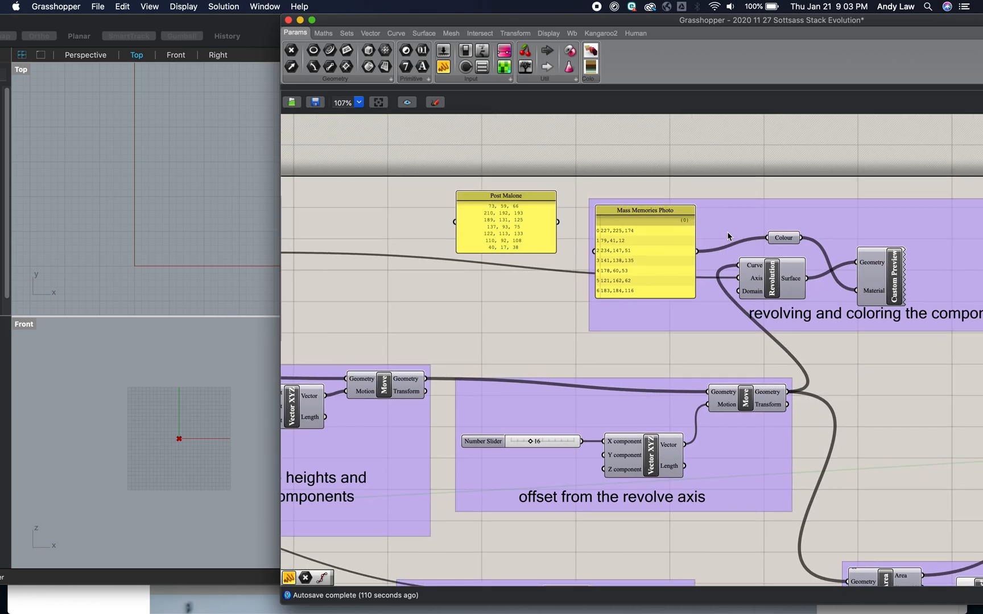
{"action": "right_click", "coordinate": [894, 283]}
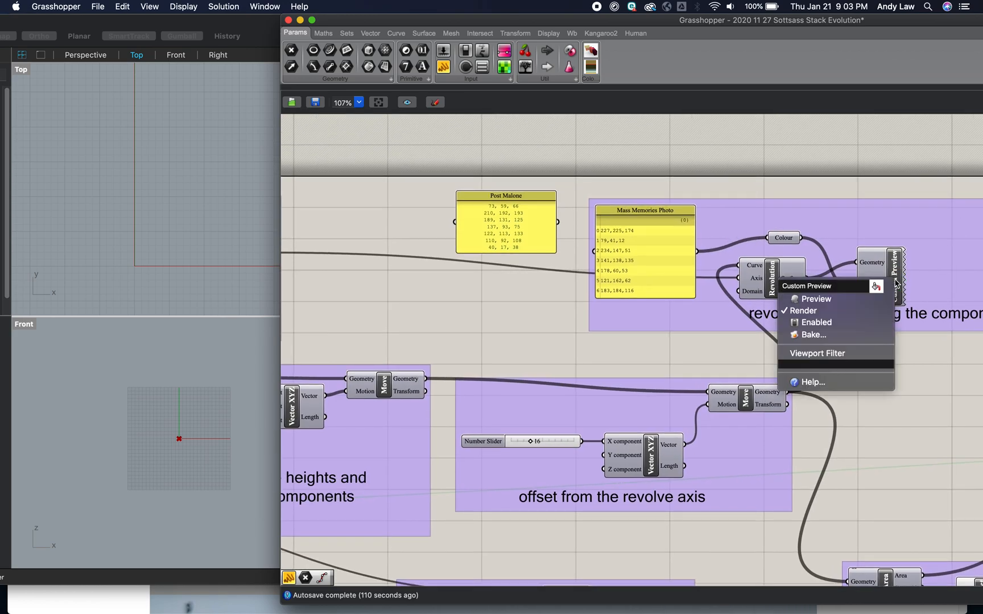
{"action": "left_click", "coordinate": [874, 300]}
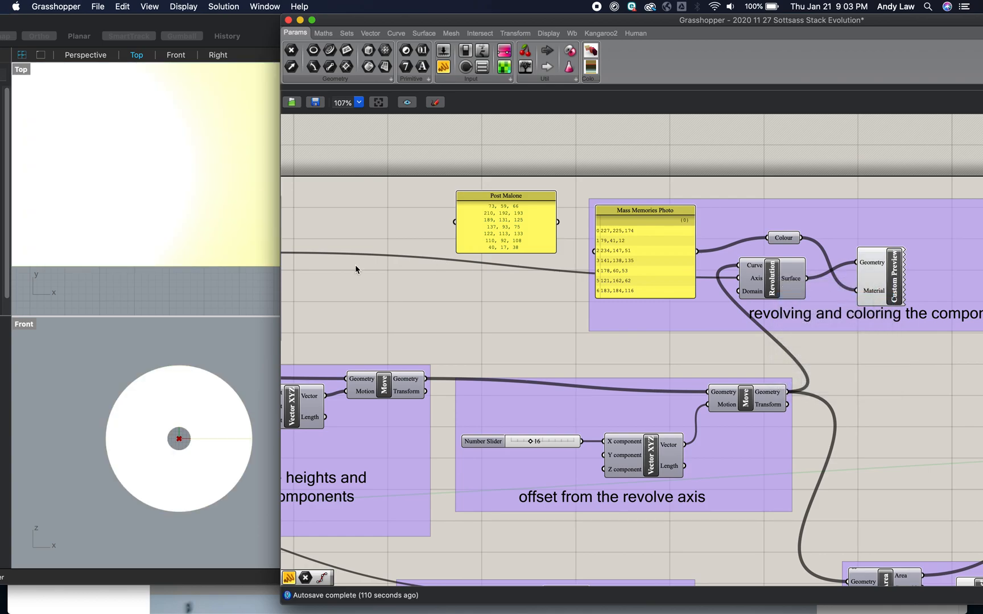
Move the Grasshopper window aside, show Rhino's Perspective viewport maximized, and bring the Grasshopper window back beside it
{"action": "left_click", "coordinate": [103, 269]}
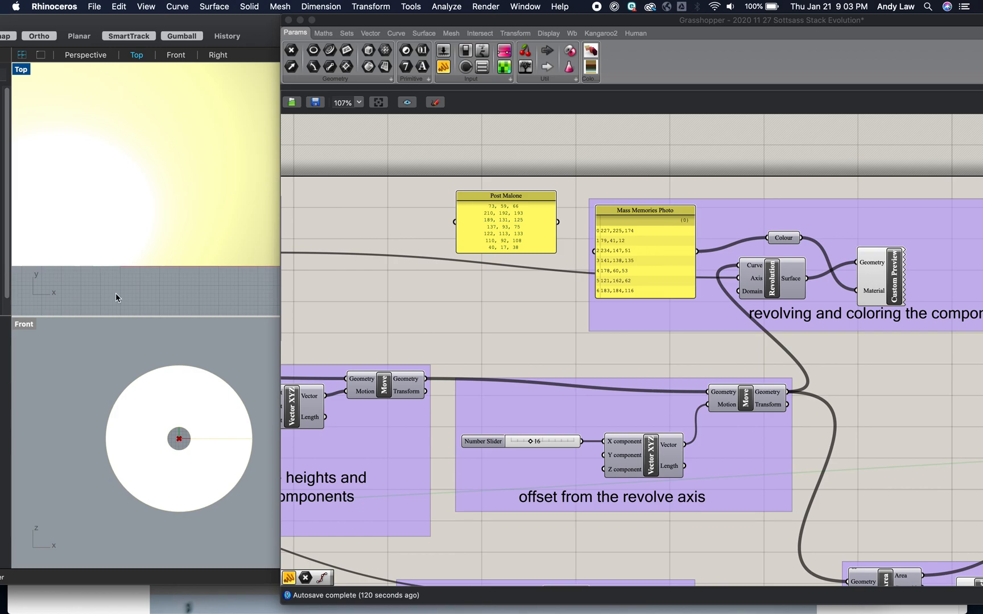
{"action": "left_click", "coordinate": [344, 24]}
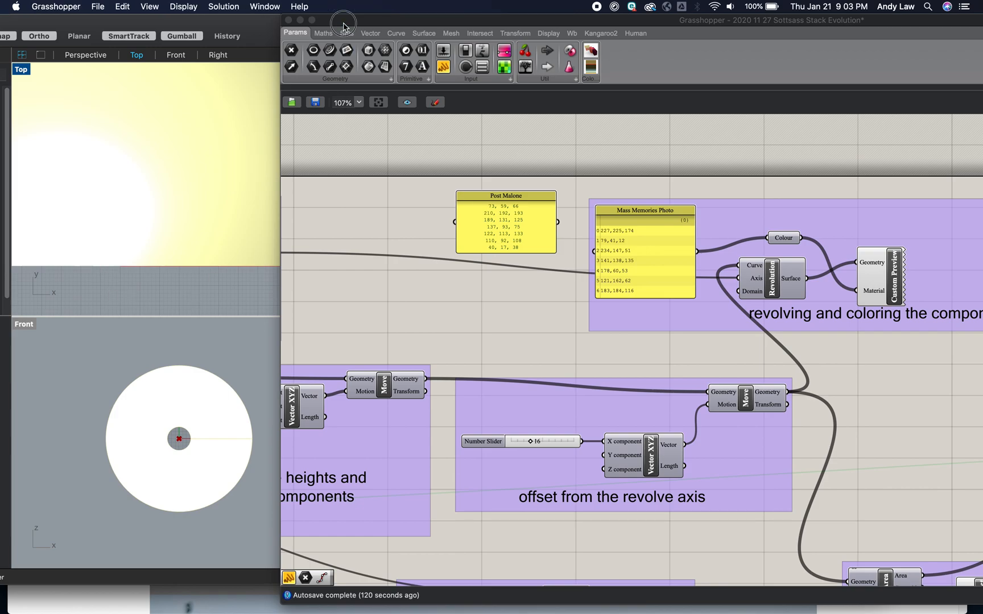
{"action": "left_click_drag", "start_coordinate": [344, 24], "coordinate": [561, 52]}
{"action": "double_click", "coordinate": [385, 70]}
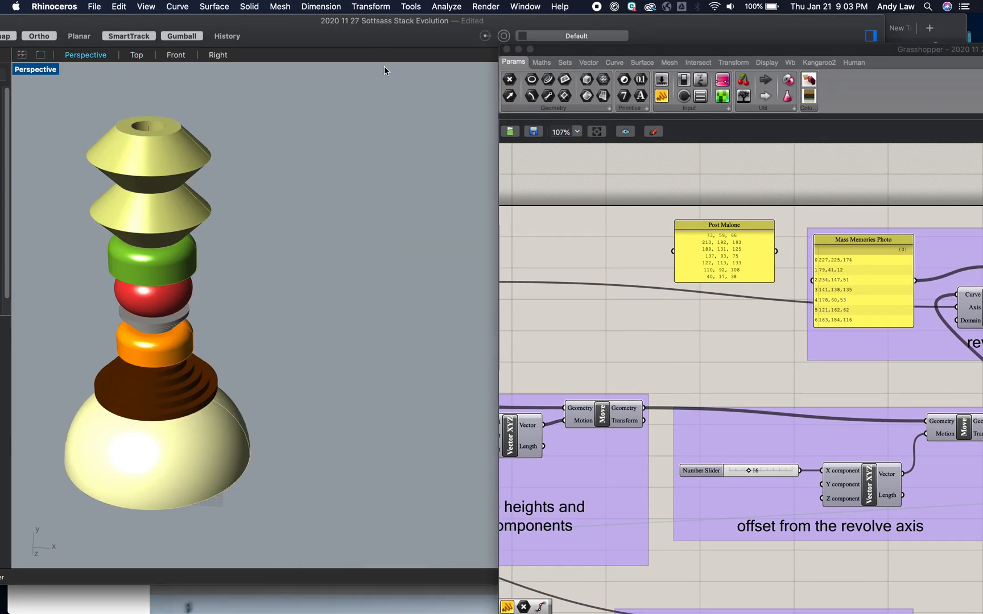
{"action": "left_click_drag", "start_coordinate": [568, 50], "coordinate": [356, 13]}
Set the first two number sliders in the group selecting the curves to 2
{"action": "scroll", "coordinate": [417, 273], "scroll_direction": "left", "scroll_amount": 5}
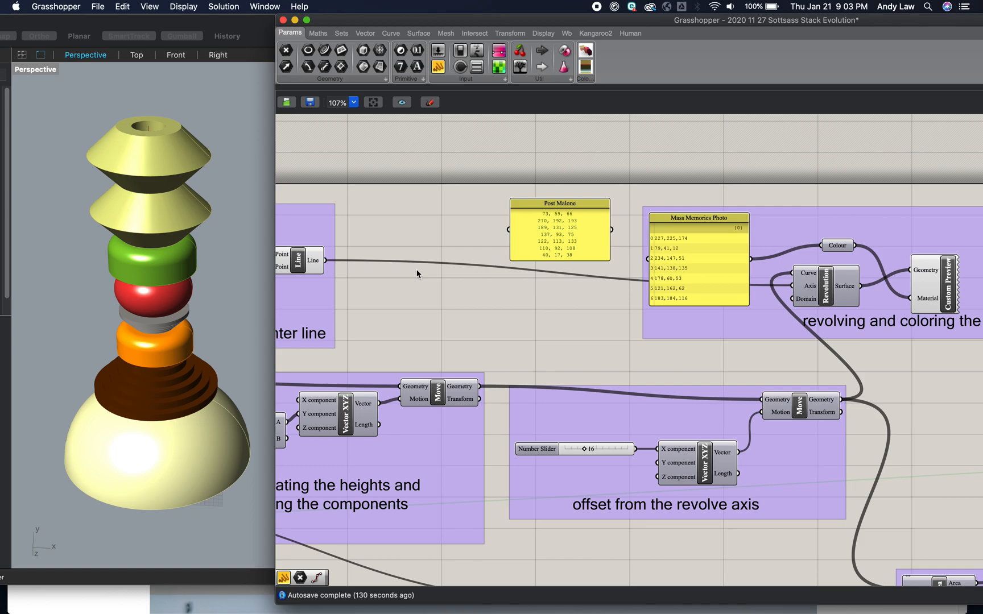
{"action": "scroll", "coordinate": [417, 273], "scroll_direction": "left", "scroll_amount": 10}
{"action": "scroll", "coordinate": [417, 274], "scroll_direction": "left", "scroll_amount": 10}
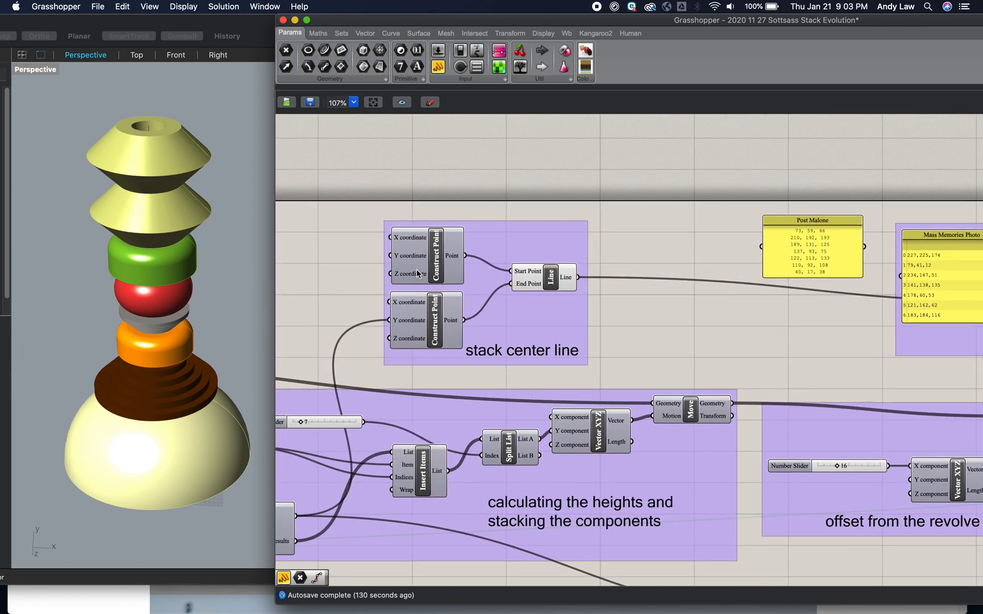
{"action": "scroll", "coordinate": [417, 274], "scroll_direction": "left", "scroll_amount": 15}
{"action": "scroll", "coordinate": [417, 273], "scroll_direction": "left", "scroll_amount": 20}
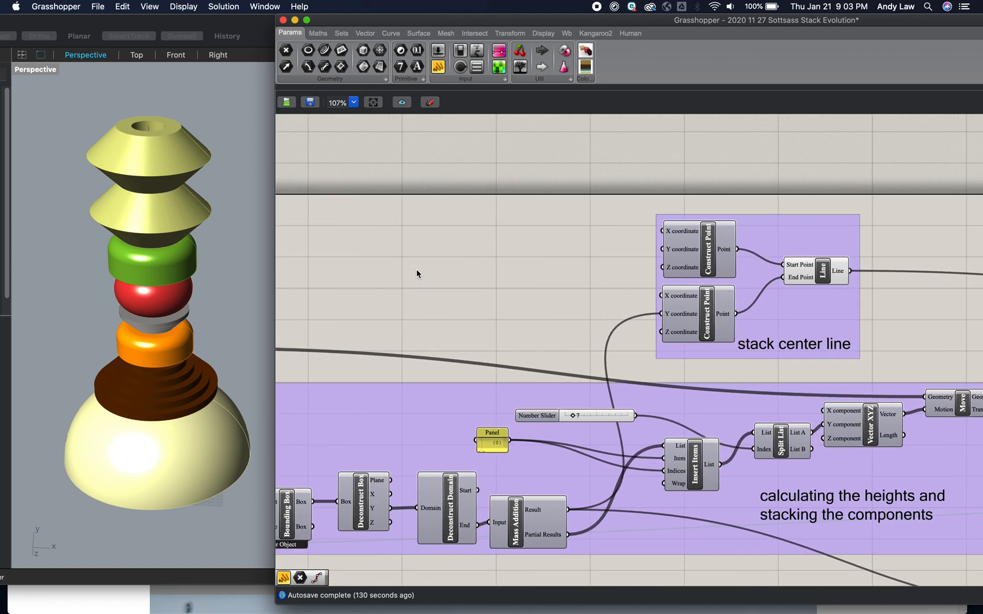
{"action": "scroll", "coordinate": [416, 273], "scroll_direction": "left", "scroll_amount": 20}
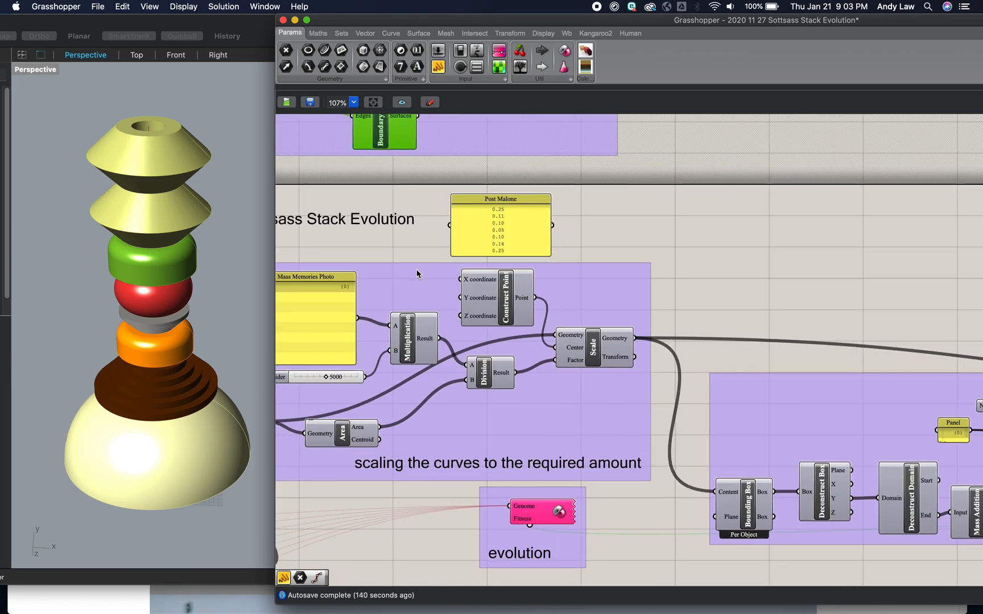
{"action": "scroll", "coordinate": [416, 273], "scroll_direction": "left", "scroll_amount": 4}
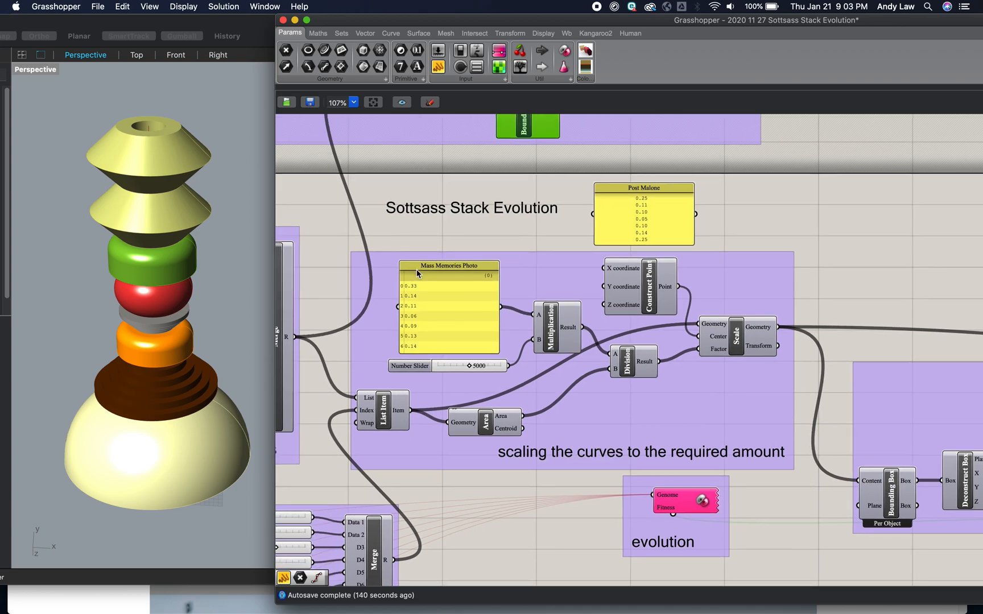
{"action": "scroll", "coordinate": [417, 274], "scroll_direction": "left", "scroll_amount": 12}
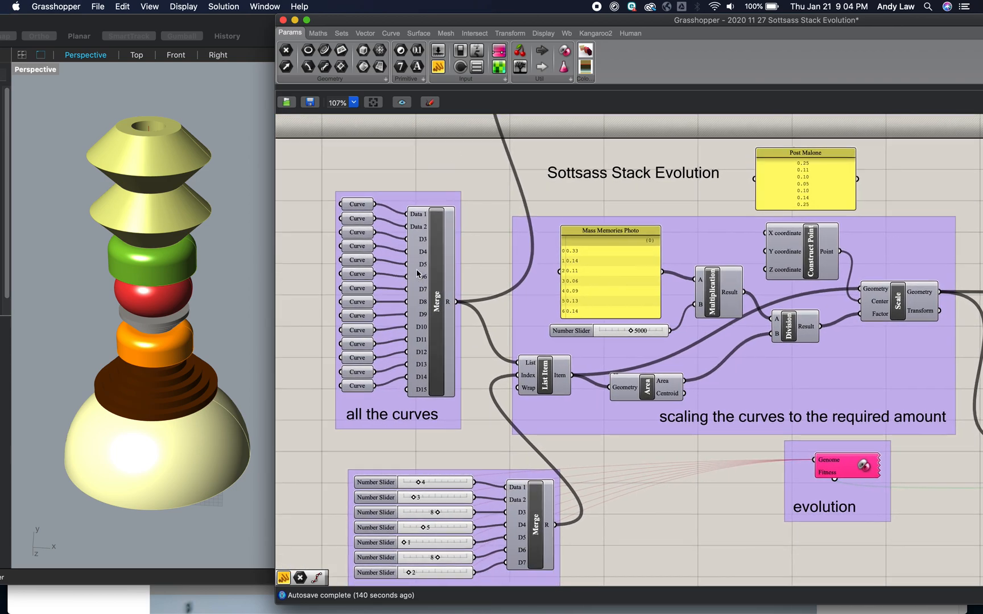
{"action": "scroll", "coordinate": [417, 273], "scroll_direction": "down", "scroll_amount": 2}
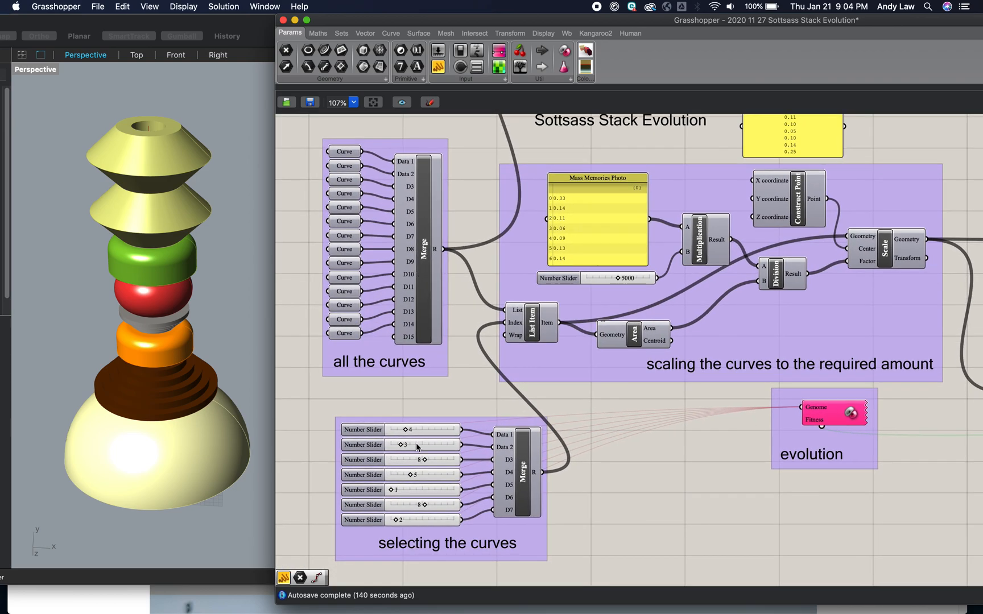
{"action": "mouse_move", "coordinate": [406, 430]}
{"action": "left_mouse_down"}
{"action": "mouse_move", "coordinate": [418, 431]}
{"action": "mouse_move", "coordinate": [397, 432]}
{"action": "mouse_move", "coordinate": [424, 433]}
{"action": "mouse_move", "coordinate": [408, 448]}
{"action": "mouse_move", "coordinate": [396, 430]}
{"action": "left_mouse_up"}
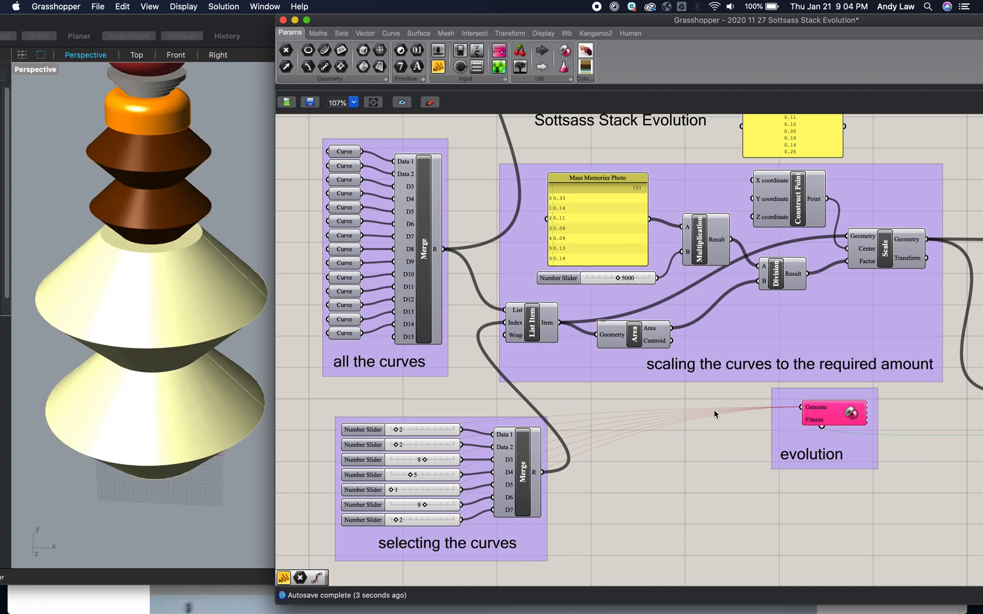
Highlight the evolution component's connections to the sliders and the Merge component of the group holding all the curves
{"action": "scroll", "coordinate": [714, 410], "scroll_direction": "right", "scroll_amount": 3}
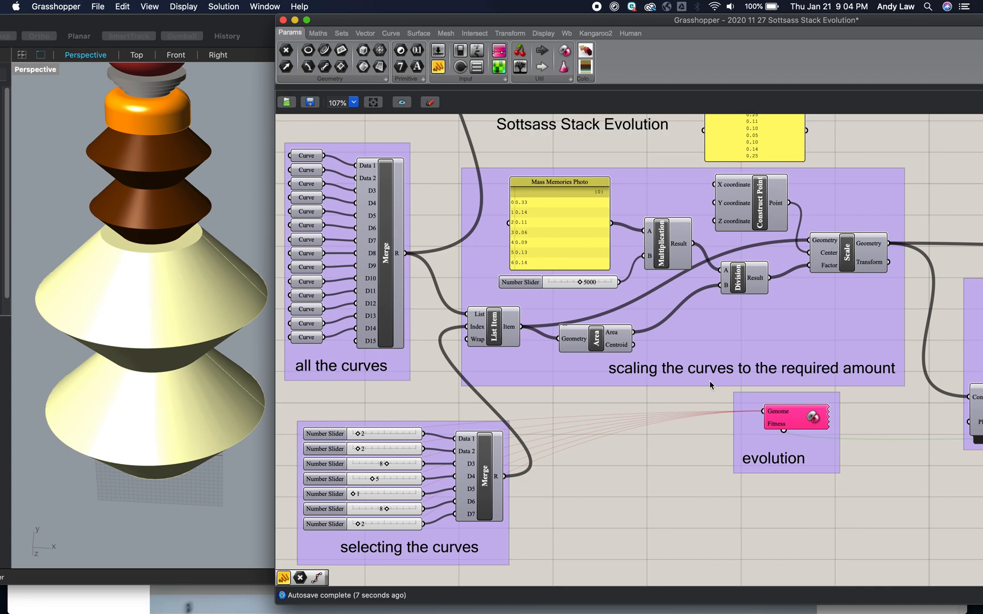
{"action": "scroll", "coordinate": [708, 380], "scroll_direction": "up", "scroll_amount": 2}
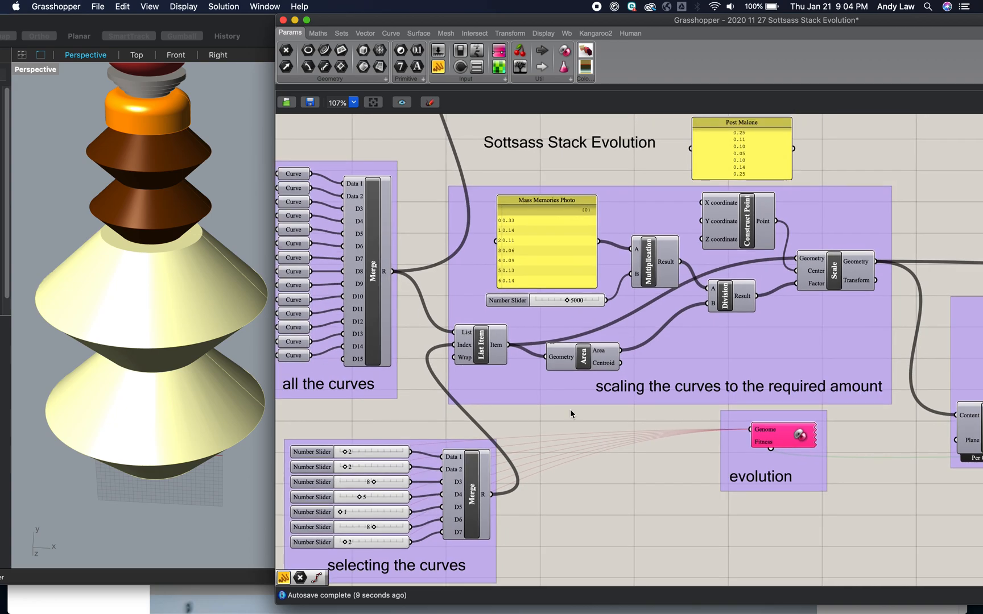
{"action": "left_click", "coordinate": [773, 438]}
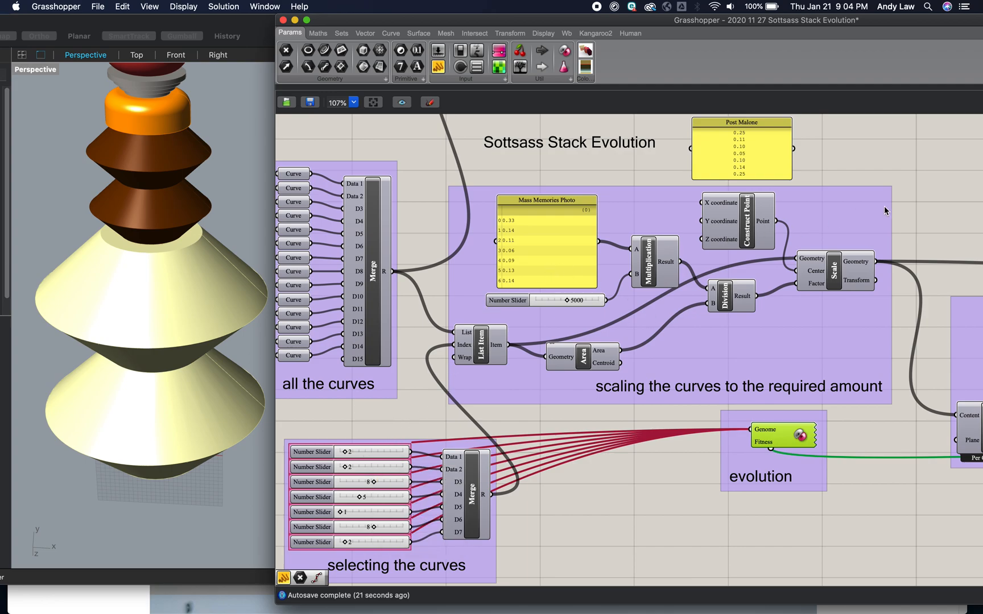
{"action": "left_click", "coordinate": [379, 273]}
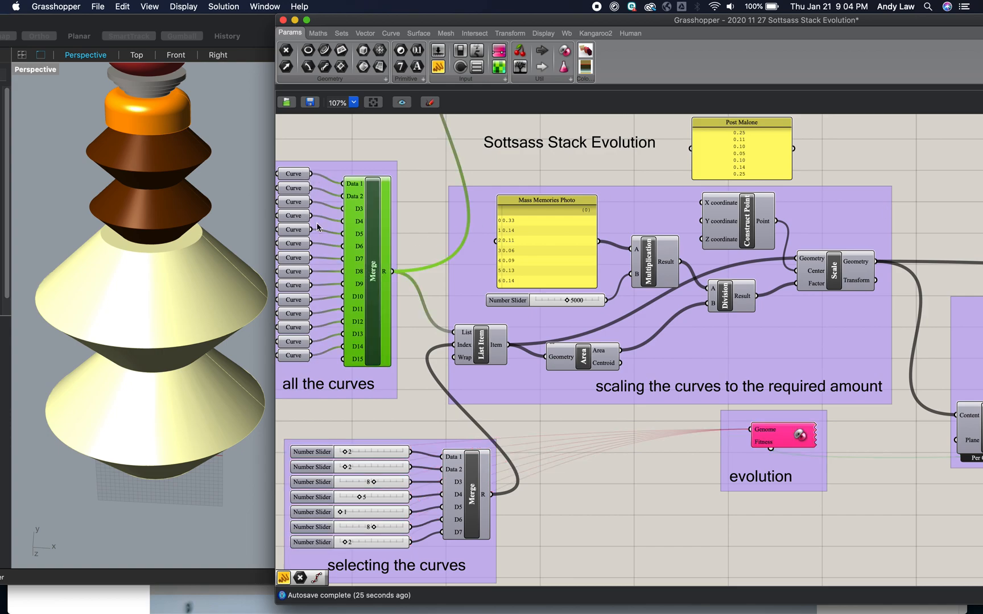
{"action": "left_click", "coordinate": [420, 348]}
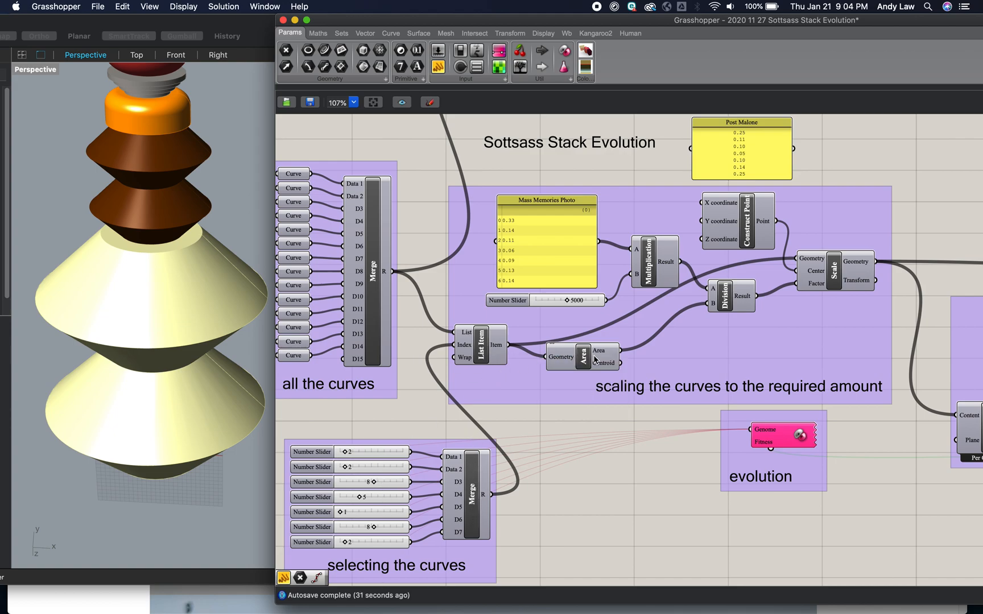
Examine how the scaling group combines the curve areas, the Mass Memories Photo proportions and the Scale component
{"action": "mouse_move", "coordinate": [595, 359]}
{"action": "mouse_move", "coordinate": [662, 272]}
{"action": "mouse_move", "coordinate": [526, 219]}
{"action": "scroll", "coordinate": [885, 234], "scroll_direction": "right", "scroll_amount": 1}
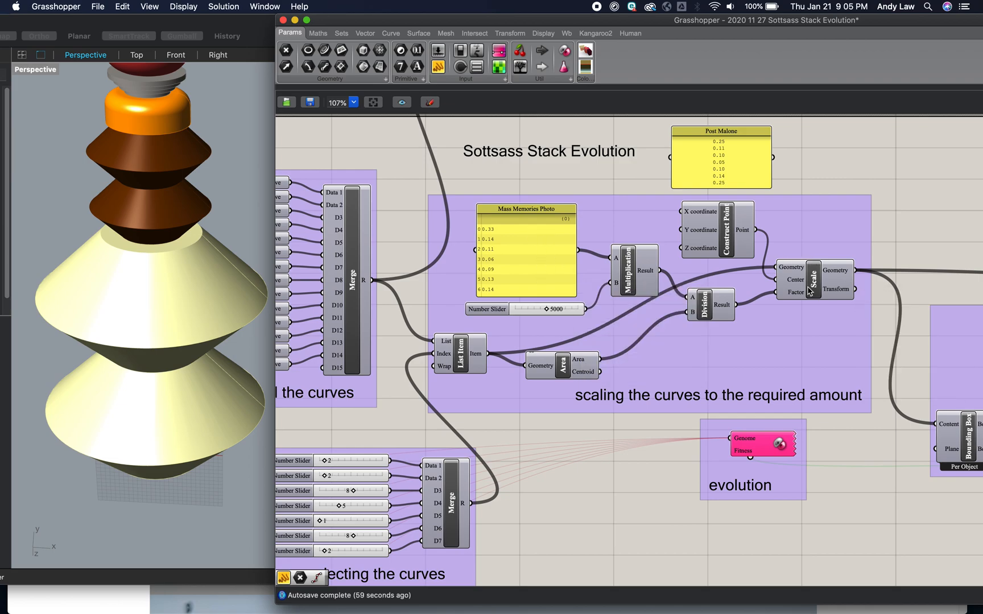
{"action": "scroll", "coordinate": [826, 283], "scroll_direction": "right", "scroll_amount": 5}
{"action": "scroll", "coordinate": [826, 282], "scroll_direction": "down", "scroll_amount": 2}
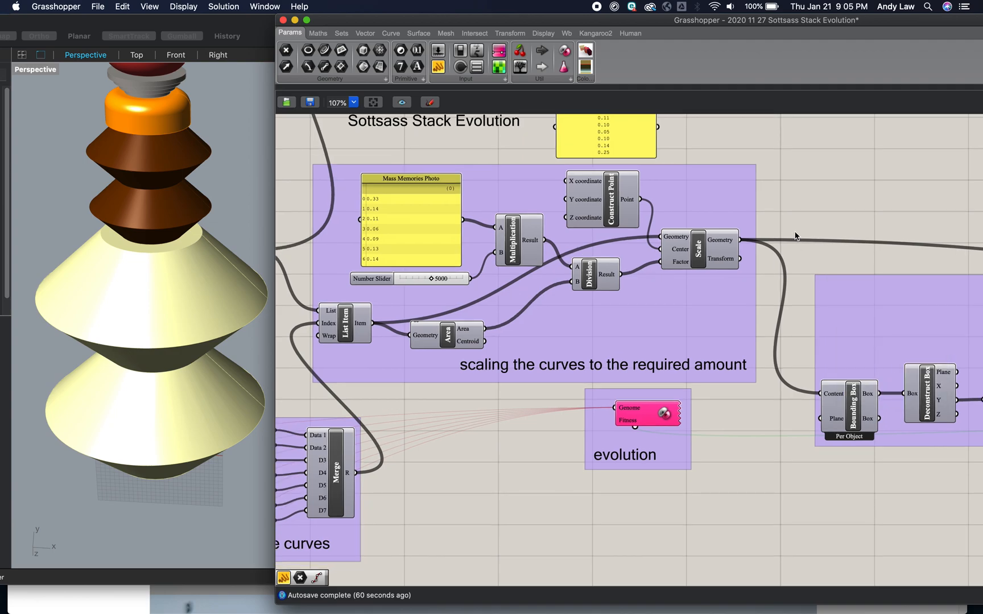
Examine the chain from Bounding Box to Mass Addition in the group that calculates heights and stacks the components
{"action": "scroll", "coordinate": [795, 236], "scroll_direction": "right", "scroll_amount": 4}
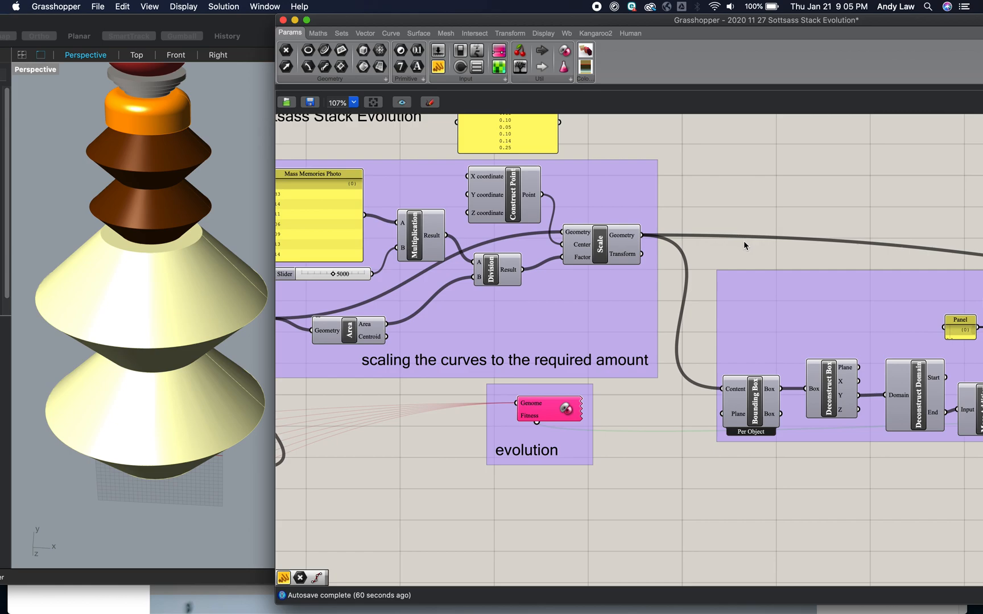
{"action": "scroll", "coordinate": [744, 244], "scroll_direction": "right", "scroll_amount": 2}
{"action": "scroll", "coordinate": [744, 244], "scroll_direction": "down", "scroll_amount": 1}
{"action": "scroll", "coordinate": [743, 246], "scroll_direction": "right", "scroll_amount": 2}
{"action": "scroll", "coordinate": [743, 246], "scroll_direction": "down", "scroll_amount": 1}
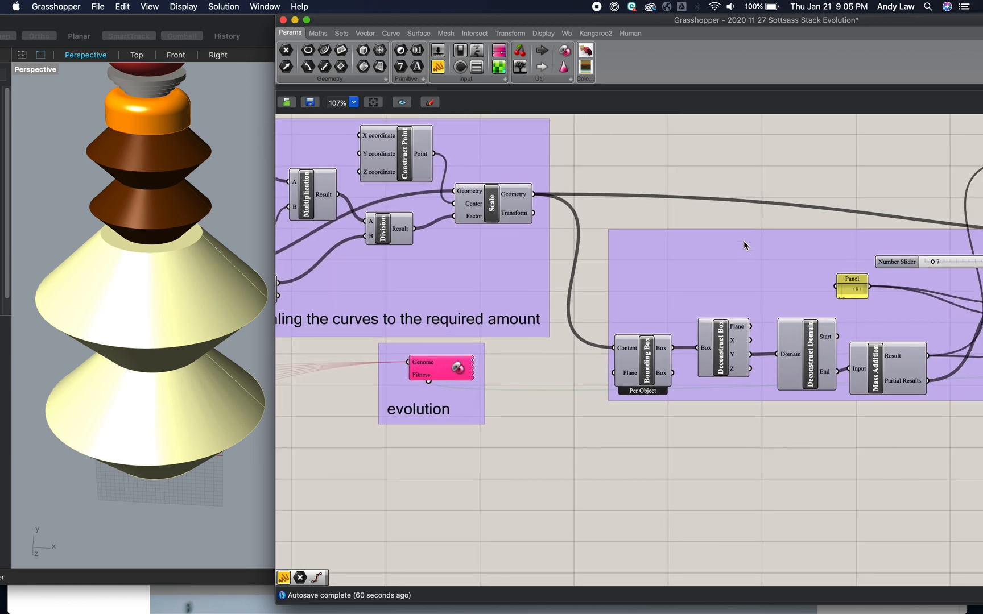
{"action": "scroll", "coordinate": [743, 245], "scroll_direction": "right", "scroll_amount": 5}
{"action": "scroll", "coordinate": [743, 246], "scroll_direction": "up", "scroll_amount": 1}
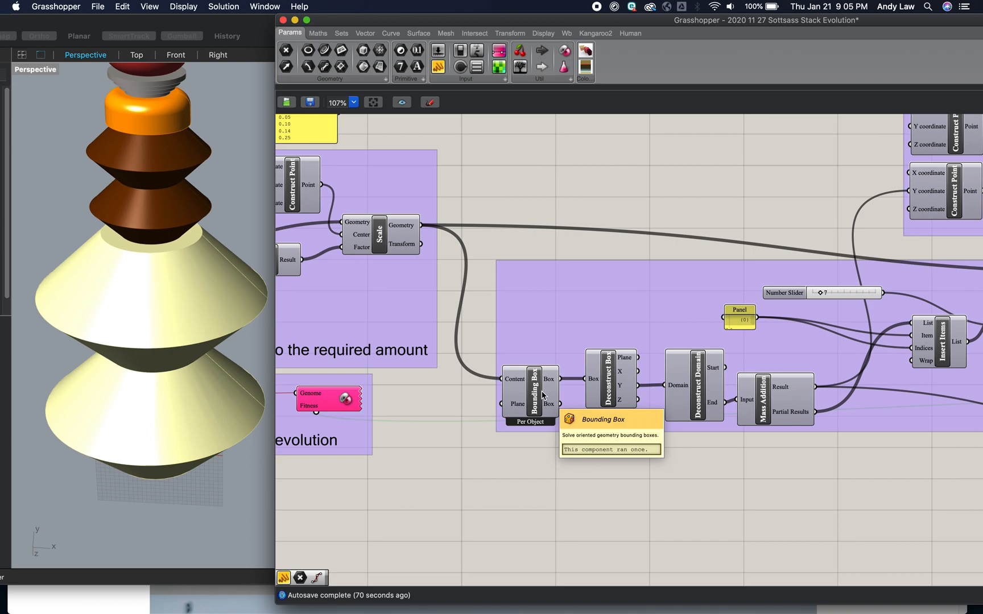
{"action": "mouse_move", "coordinate": [774, 398]}
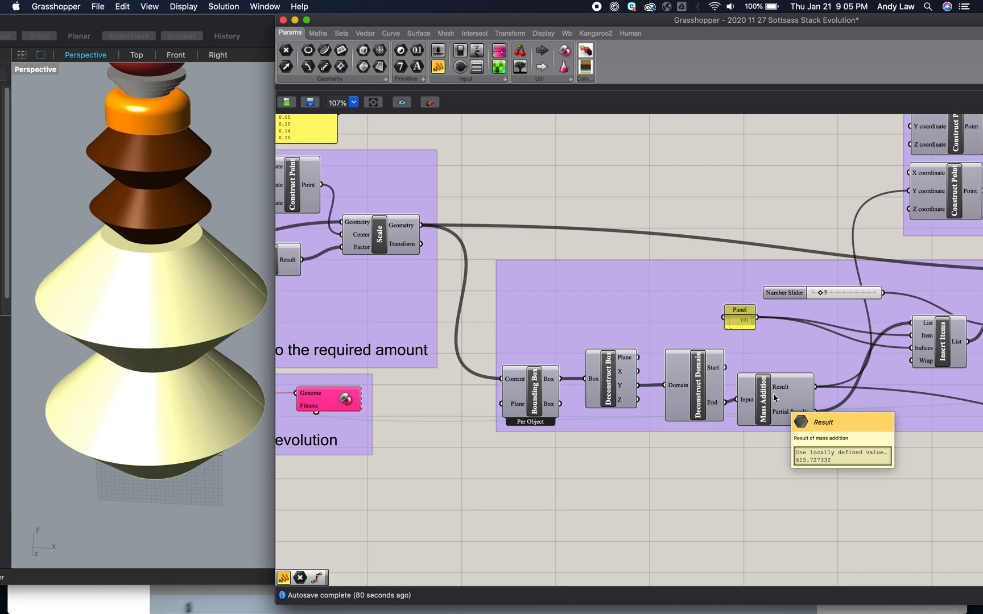
{"action": "scroll", "coordinate": [773, 393], "scroll_direction": "right", "scroll_amount": 3}
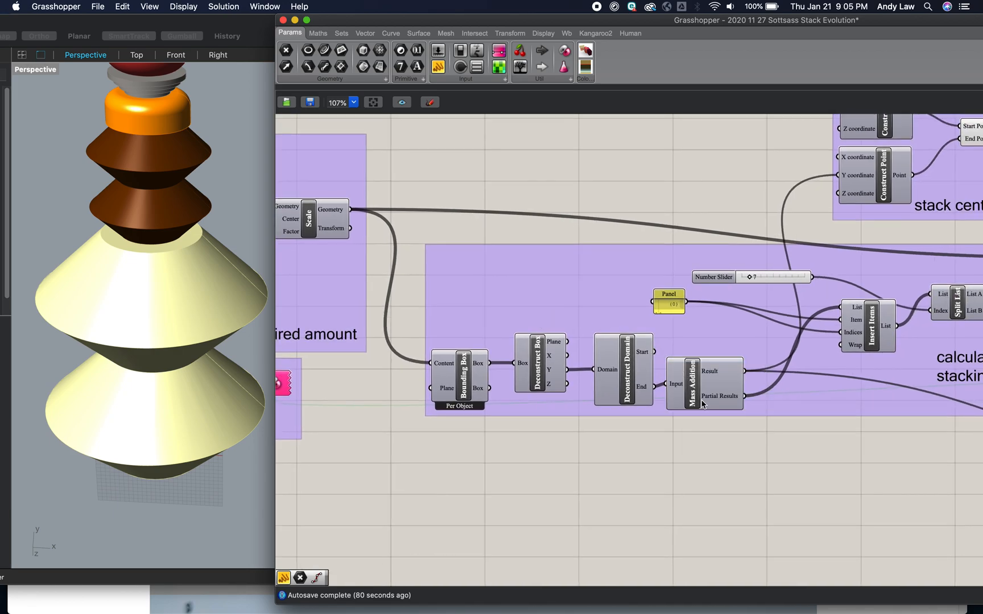
Examine how Insert Items, Split List, Vector XYZ and Move use the Mass Addition results to stack the components
{"action": "mouse_move", "coordinate": [714, 398]}
{"action": "scroll", "coordinate": [714, 398], "scroll_direction": "right", "scroll_amount": 3}
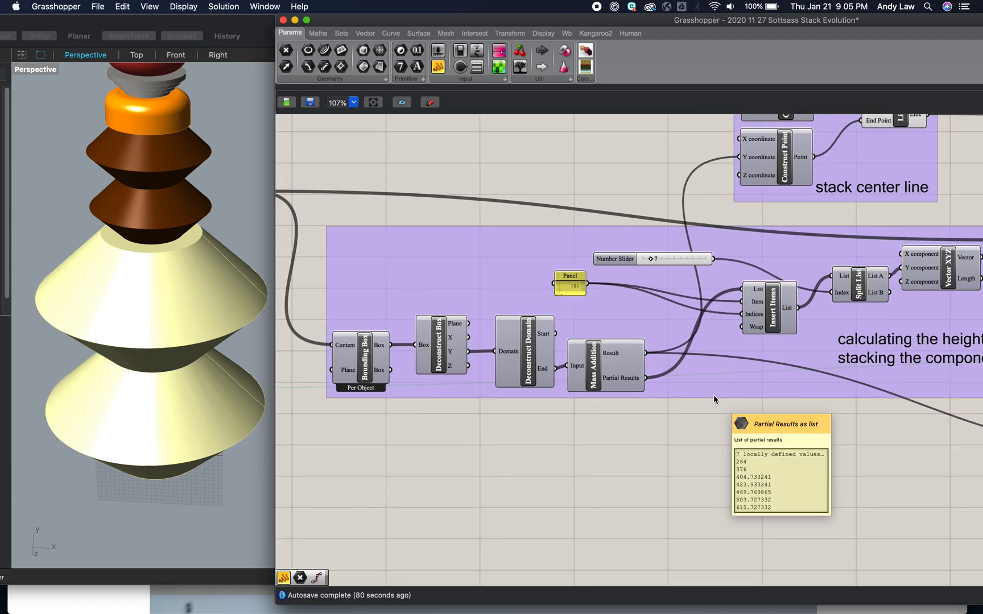
{"action": "scroll", "coordinate": [714, 397], "scroll_direction": "right", "scroll_amount": 3}
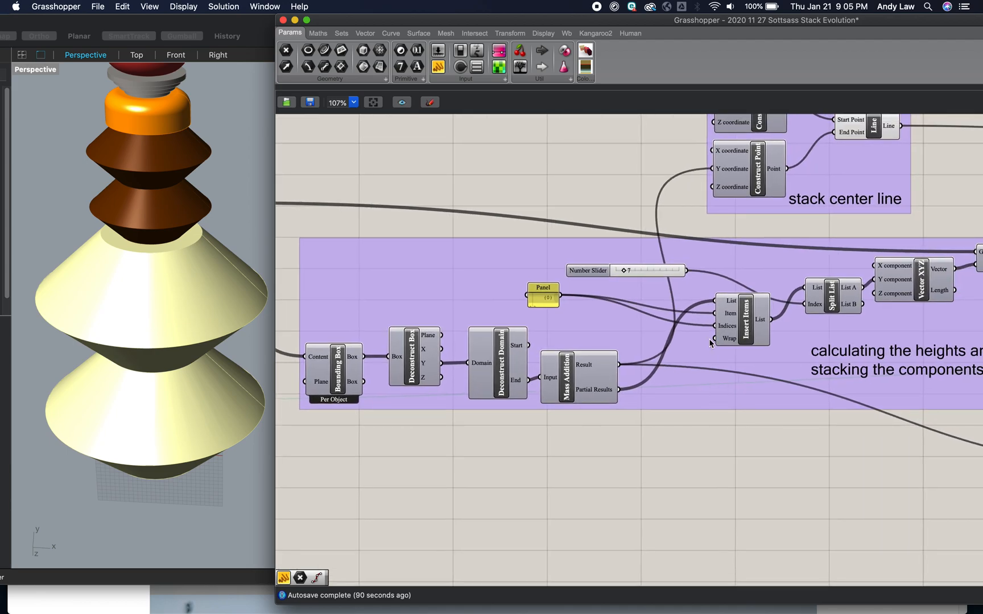
{"action": "scroll", "coordinate": [708, 339], "scroll_direction": "right", "scroll_amount": 3}
{"action": "scroll", "coordinate": [682, 341], "scroll_direction": "right", "scroll_amount": 3}
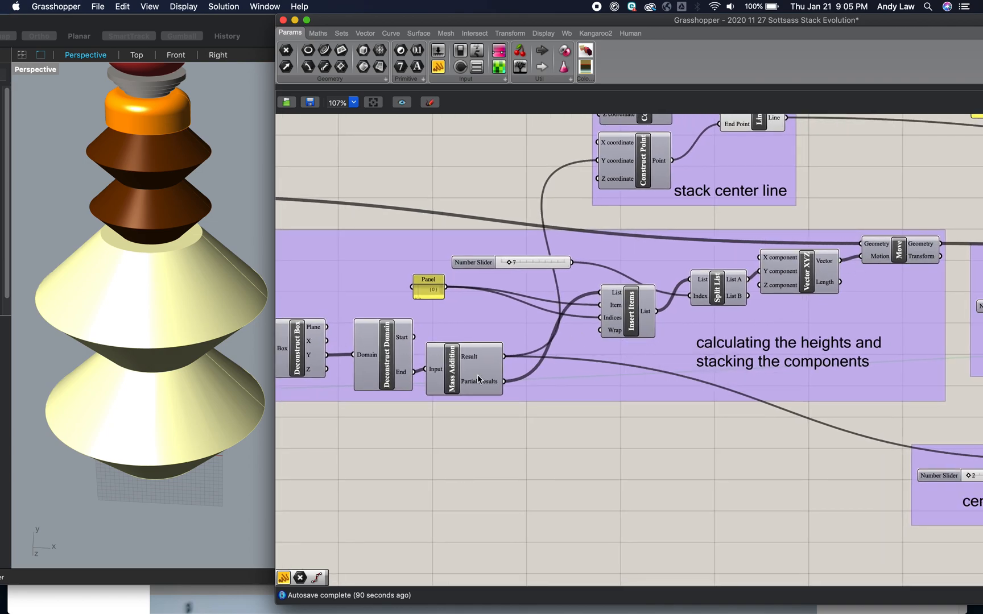
{"action": "mouse_move", "coordinate": [622, 331]}
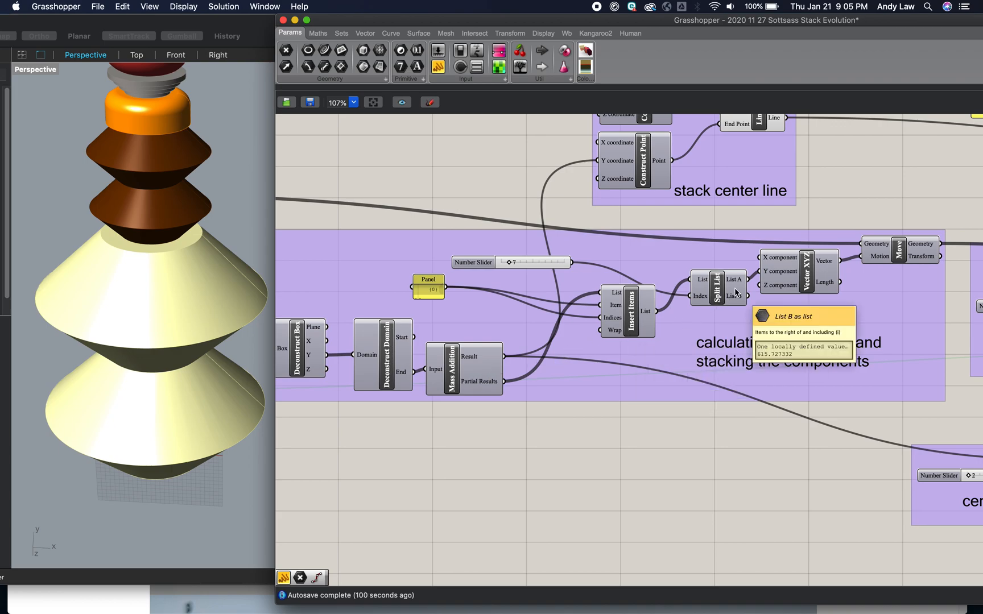
{"action": "scroll", "coordinate": [887, 265], "scroll_direction": "right", "scroll_amount": 6}
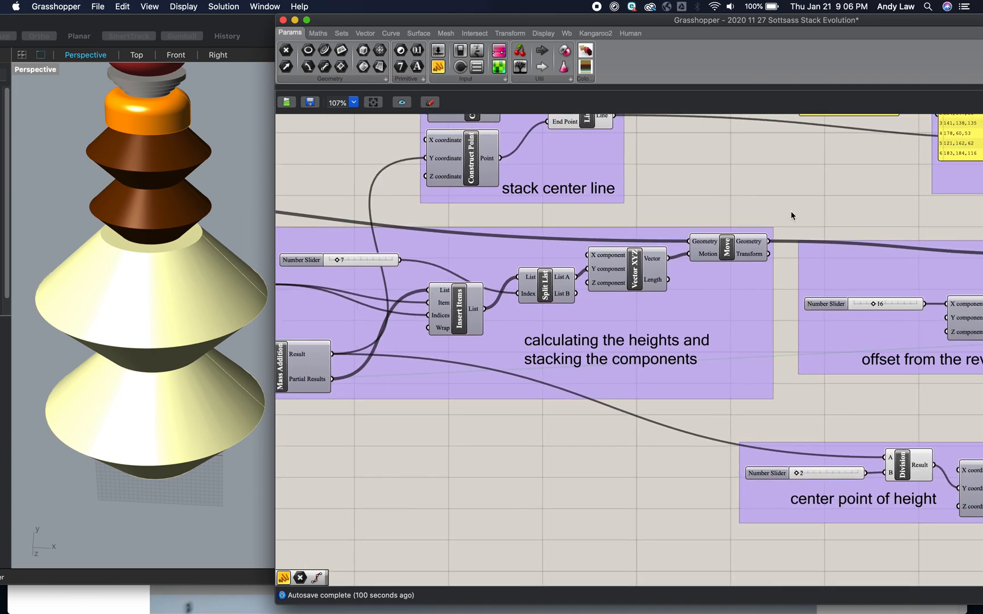
Examine the groups for the stack center line, the offset from the revolve axis and the center point of height
{"action": "scroll", "coordinate": [791, 213], "scroll_direction": "up", "scroll_amount": 5}
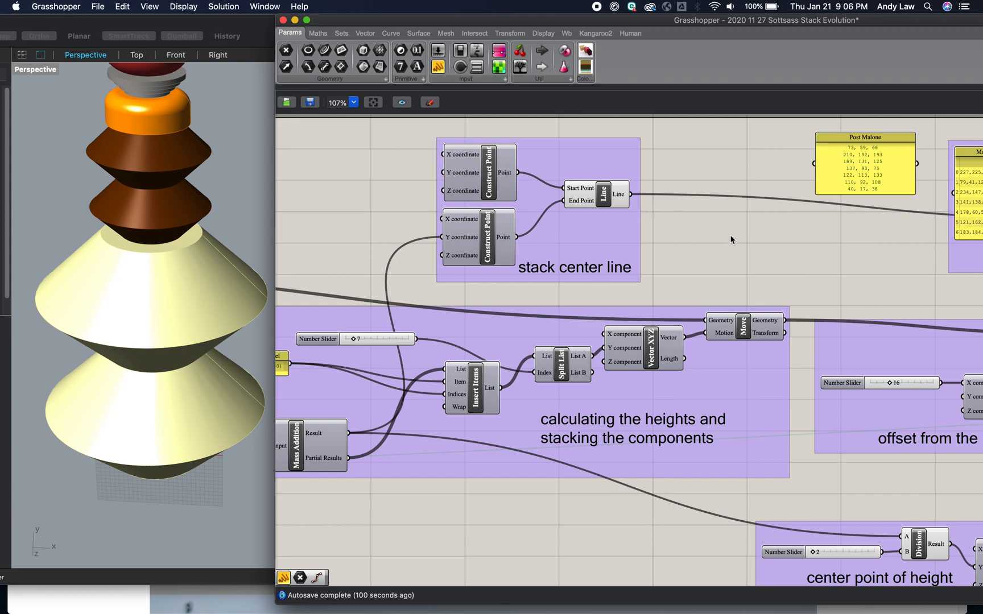
{"action": "scroll", "coordinate": [732, 239], "scroll_direction": "right", "scroll_amount": 8}
{"action": "scroll", "coordinate": [731, 240], "scroll_direction": "down", "scroll_amount": 3}
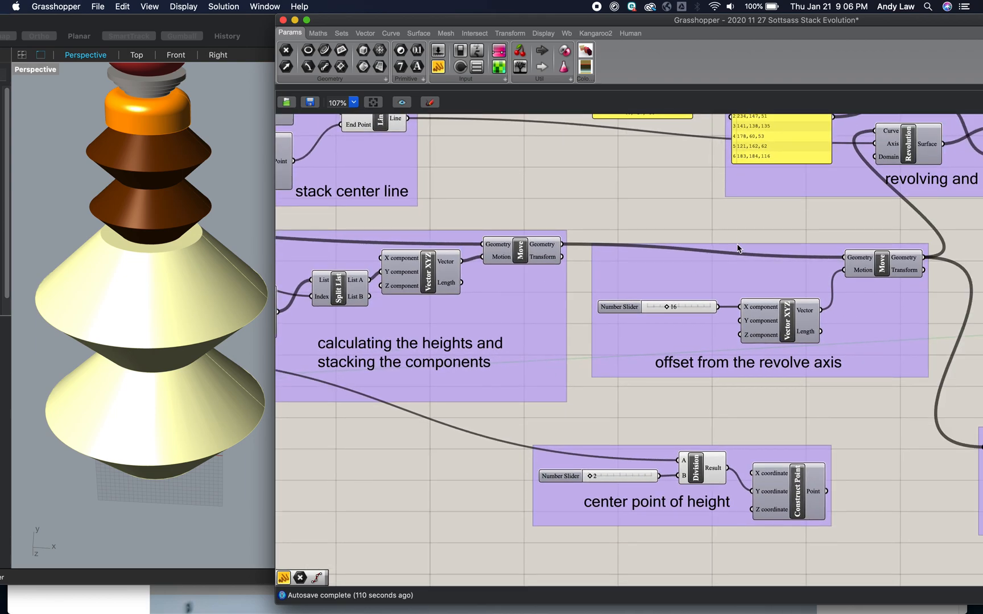
{"action": "scroll", "coordinate": [841, 383], "scroll_direction": "up", "scroll_amount": 2}
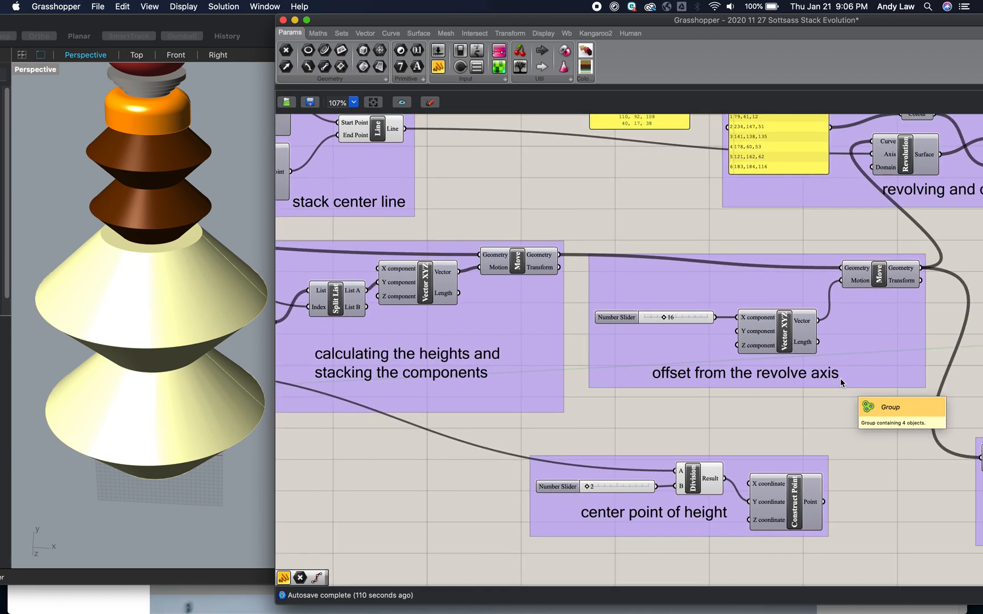
{"action": "left_click", "coordinate": [665, 317]}
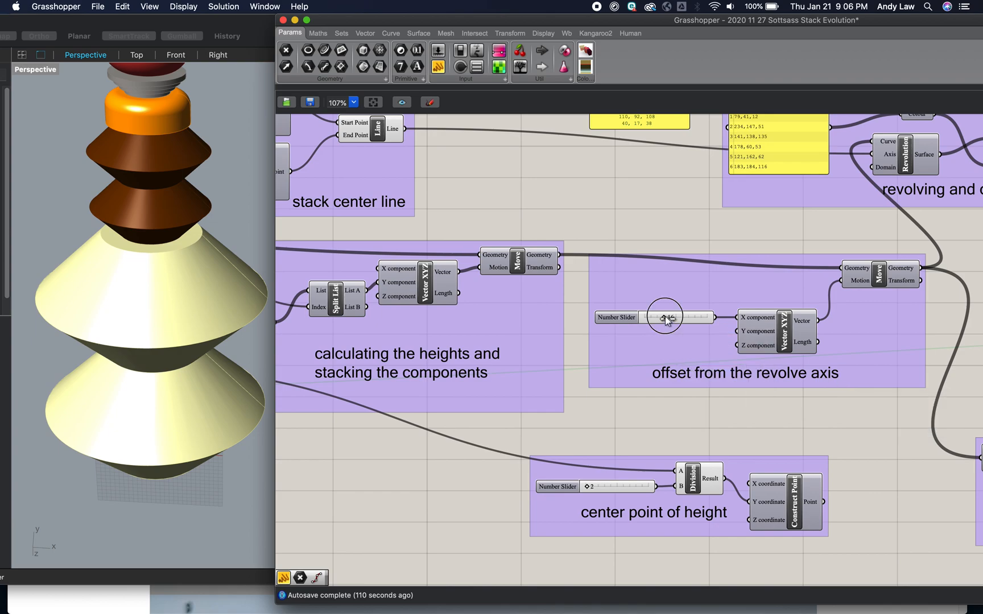
{"action": "mouse_move", "coordinate": [666, 319]}
{"action": "left_mouse_down"}
{"action": "mouse_move", "coordinate": [652, 319]}
{"action": "mouse_move", "coordinate": [664, 319]}
{"action": "left_mouse_up"}
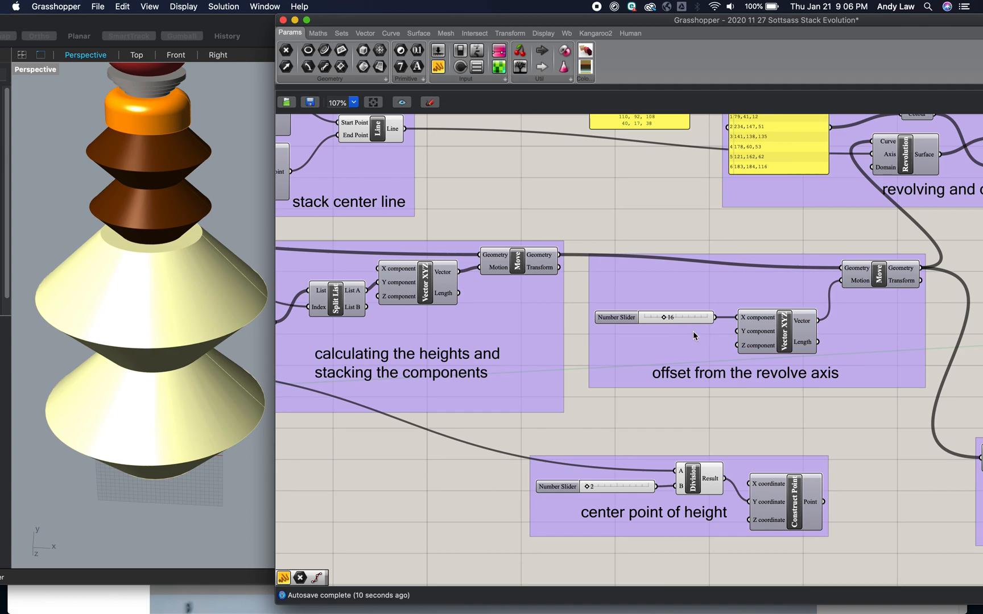
{"action": "scroll", "coordinate": [695, 418], "scroll_direction": "down", "scroll_amount": 2}
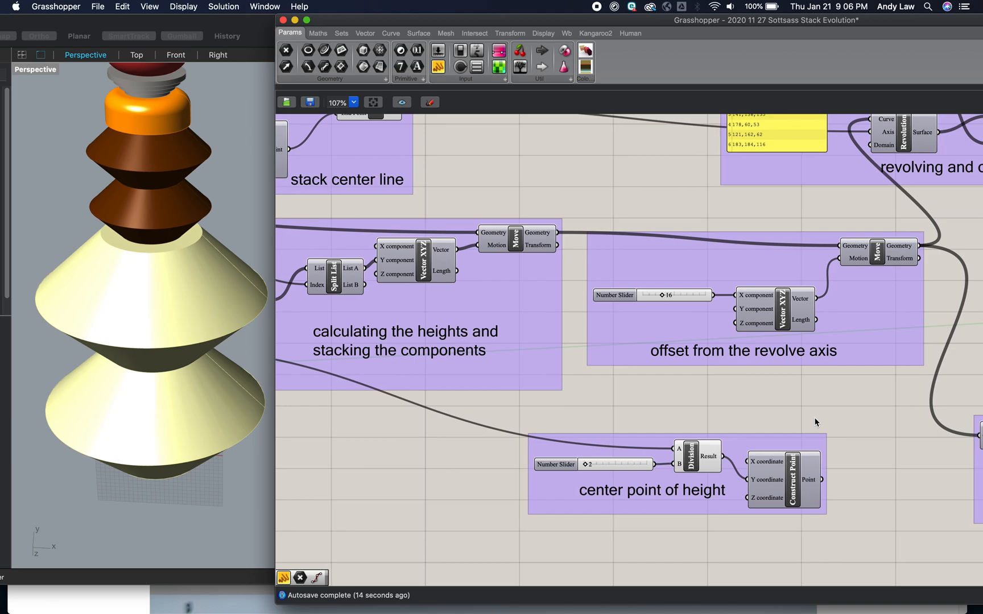
{"action": "scroll", "coordinate": [816, 422], "scroll_direction": "right", "scroll_amount": 3}
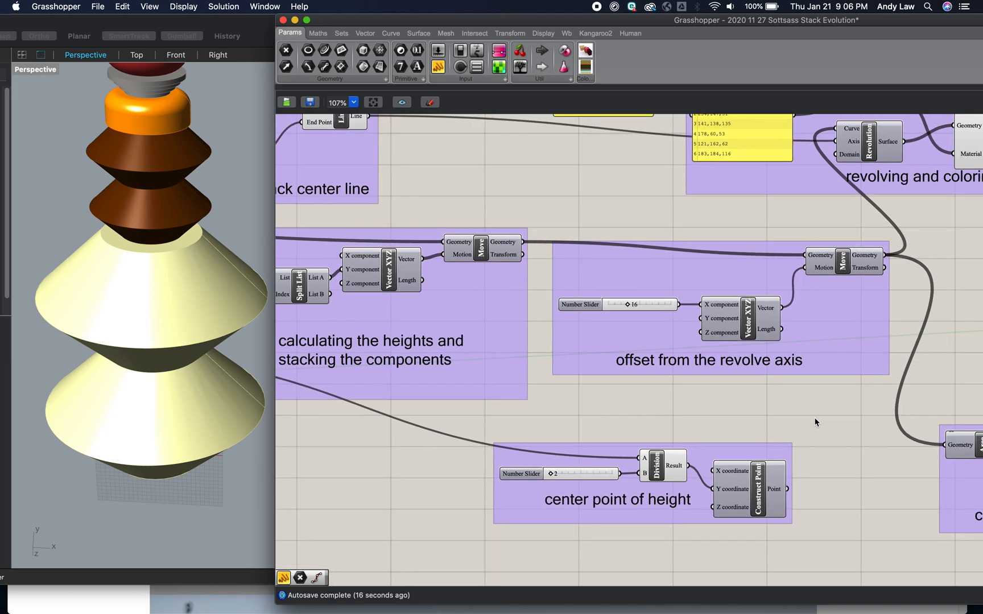
Highlight the Custom Preview component's geometry in the viewport, and select the group revolving and coloring the components
{"action": "scroll", "coordinate": [815, 422], "scroll_direction": "right", "scroll_amount": 15}
{"action": "scroll", "coordinate": [815, 422], "scroll_direction": "up", "scroll_amount": 8}
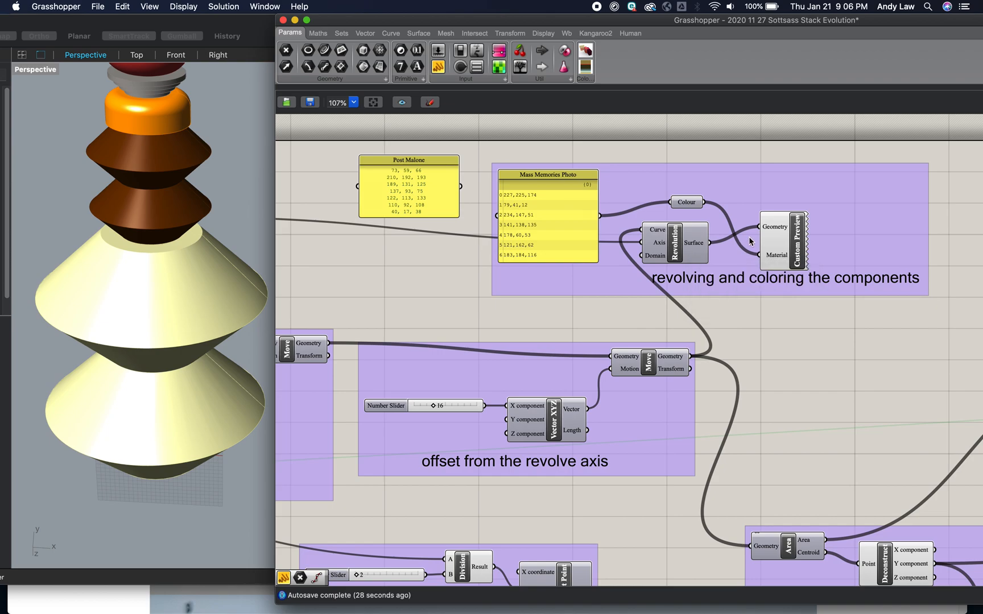
{"action": "left_click", "coordinate": [797, 248]}
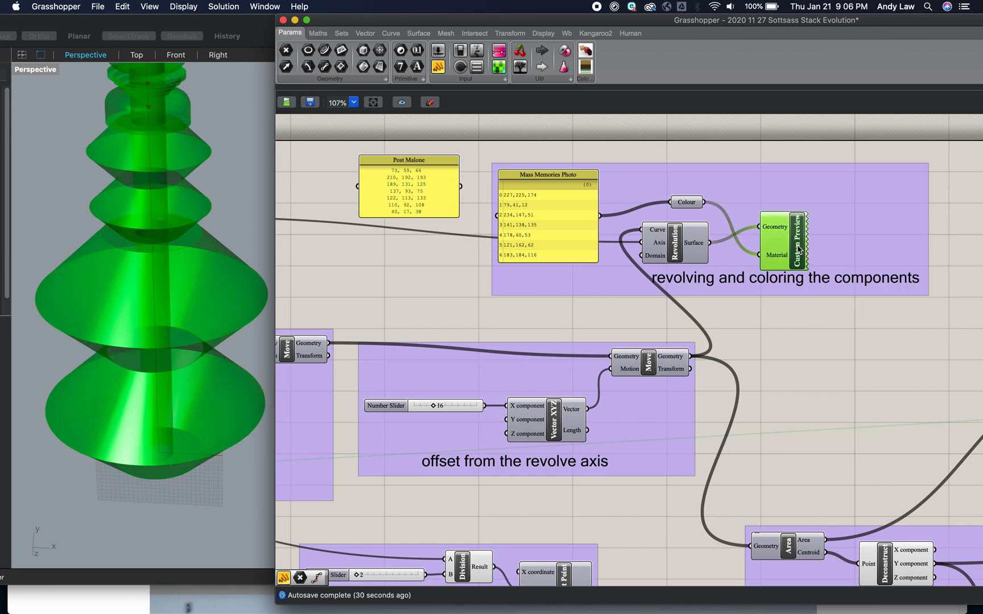
{"action": "left_click", "coordinate": [805, 291]}
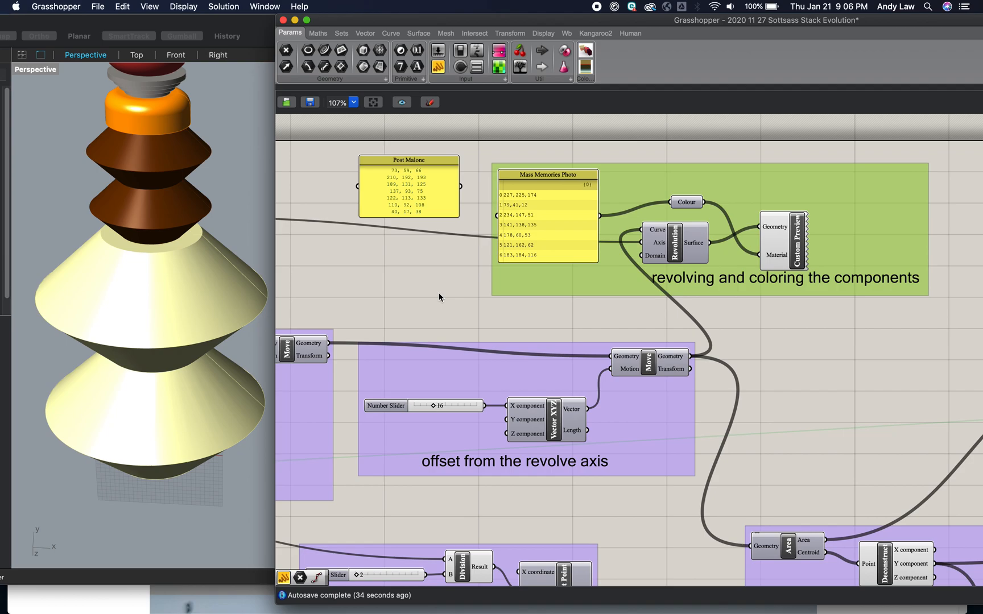
Examine the Area centroids, the deconstructed points and the selected stack item that serves as the center point of balance
{"action": "scroll", "coordinate": [439, 295], "scroll_direction": "up", "scroll_amount": 3}
{"action": "scroll", "coordinate": [728, 373], "scroll_direction": "down", "scroll_amount": 10}
{"action": "scroll", "coordinate": [729, 373], "scroll_direction": "right", "scroll_amount": 8}
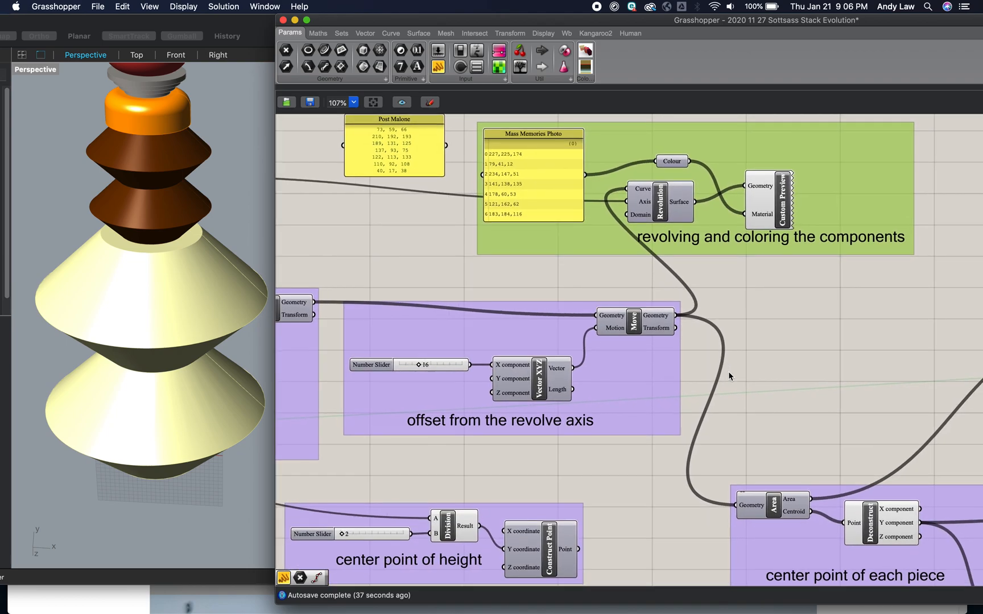
{"action": "scroll", "coordinate": [729, 376], "scroll_direction": "down", "scroll_amount": 2}
{"action": "scroll", "coordinate": [729, 375], "scroll_direction": "right", "scroll_amount": 5}
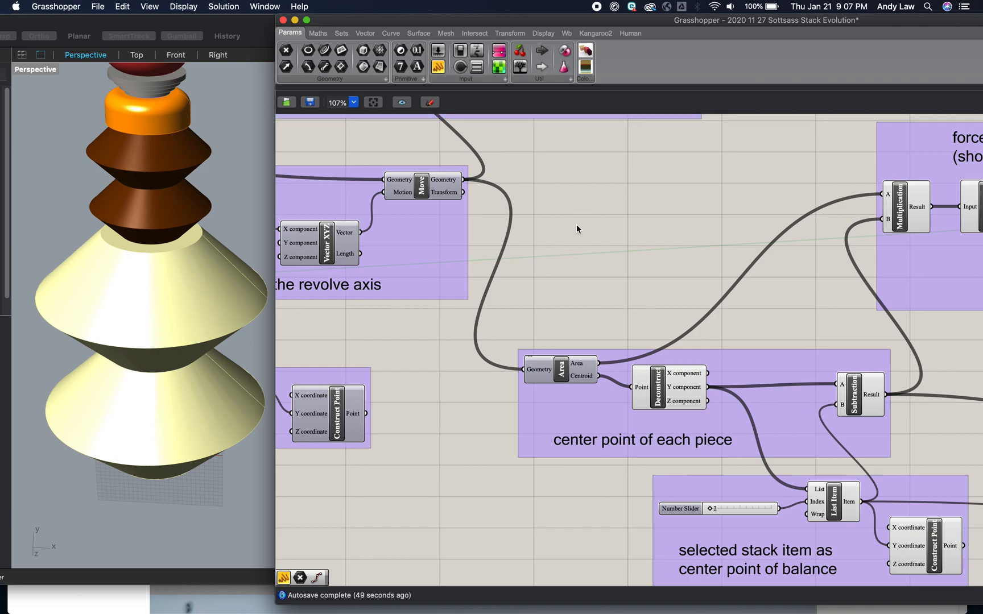
{"action": "scroll", "coordinate": [607, 271], "scroll_direction": "right", "scroll_amount": 5}
{"action": "scroll", "coordinate": [607, 271], "scroll_direction": "down", "scroll_amount": 2}
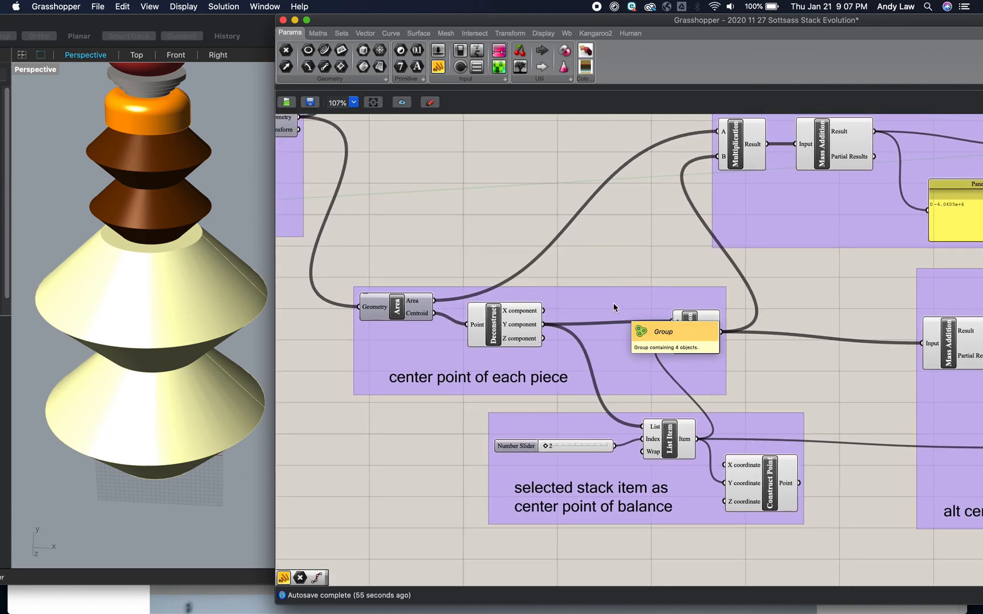
{"action": "mouse_move", "coordinate": [422, 314]}
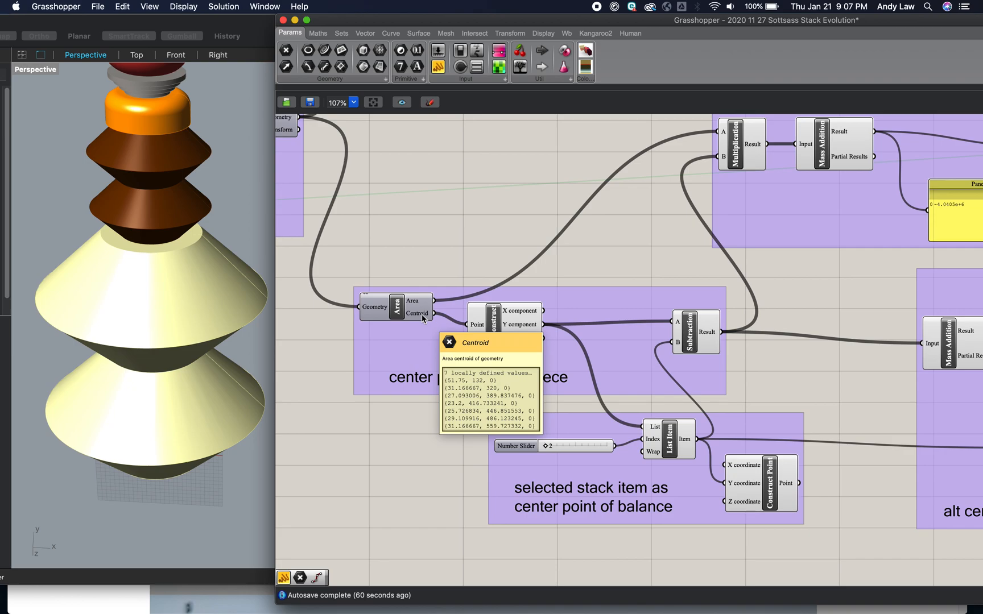
{"action": "left_click", "coordinate": [496, 331]}
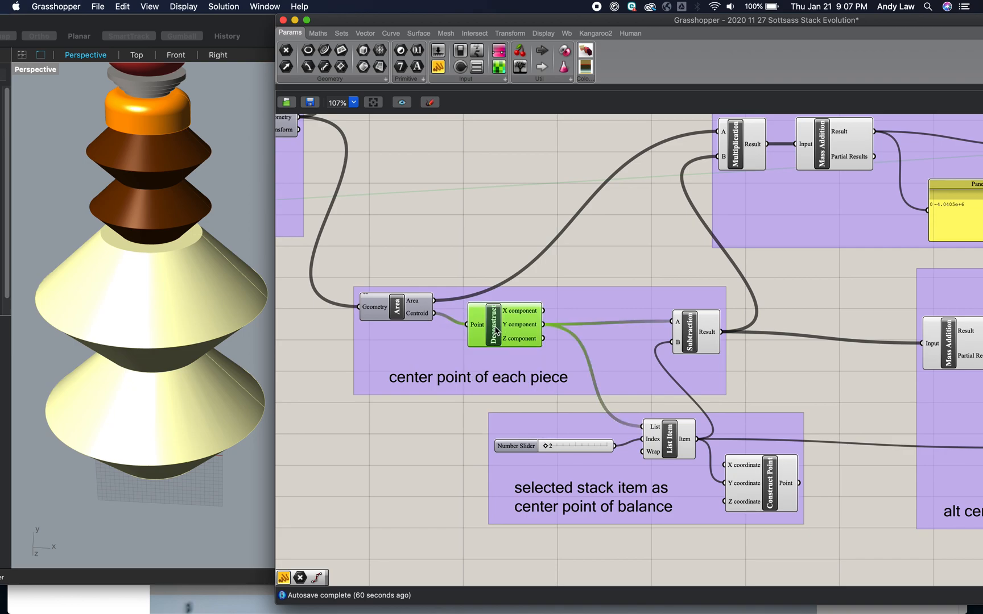
{"action": "left_click", "coordinate": [487, 223]}
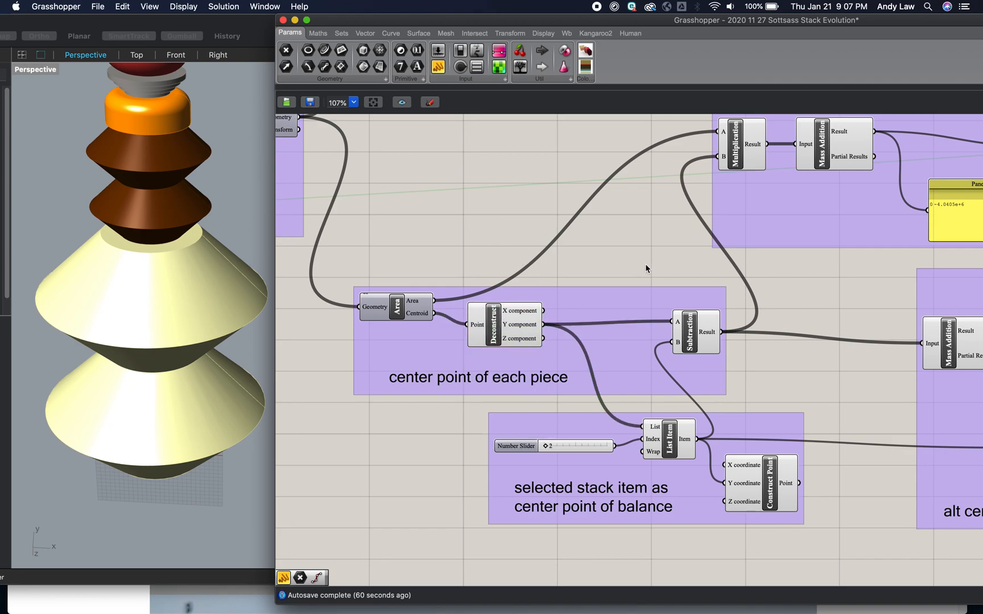
{"action": "scroll", "coordinate": [642, 267], "scroll_direction": "down", "scroll_amount": 1}
{"action": "scroll", "coordinate": [647, 264], "scroll_direction": "down", "scroll_amount": 2}
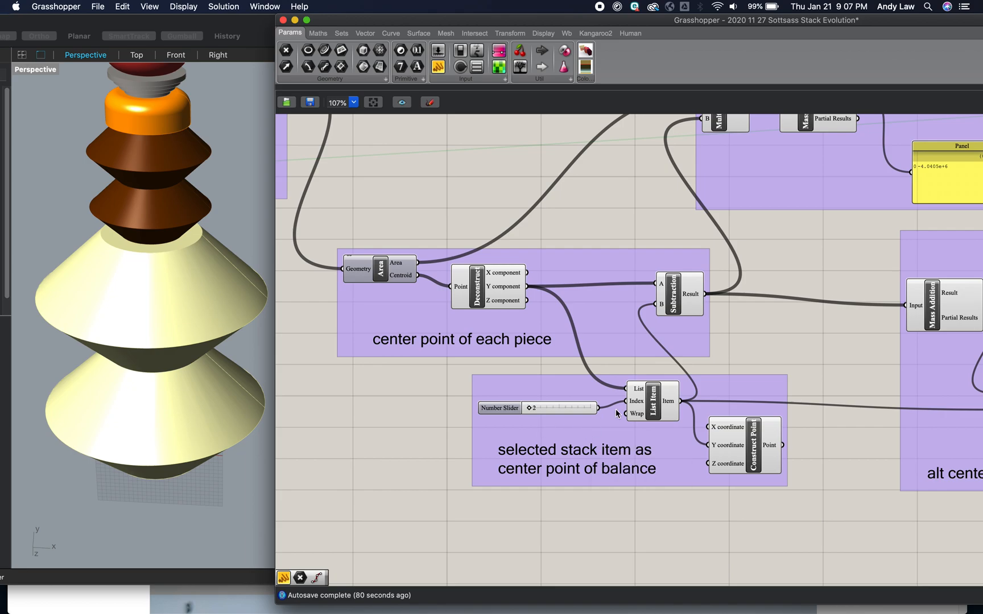
Examine the force of momentum group, from Multiplication and Mass Addition to the Absolute component
{"action": "scroll", "coordinate": [733, 319], "scroll_direction": "right", "scroll_amount": 5}
{"action": "scroll", "coordinate": [732, 319], "scroll_direction": "up", "scroll_amount": 5}
{"action": "scroll", "coordinate": [732, 319], "scroll_direction": "right", "scroll_amount": 3}
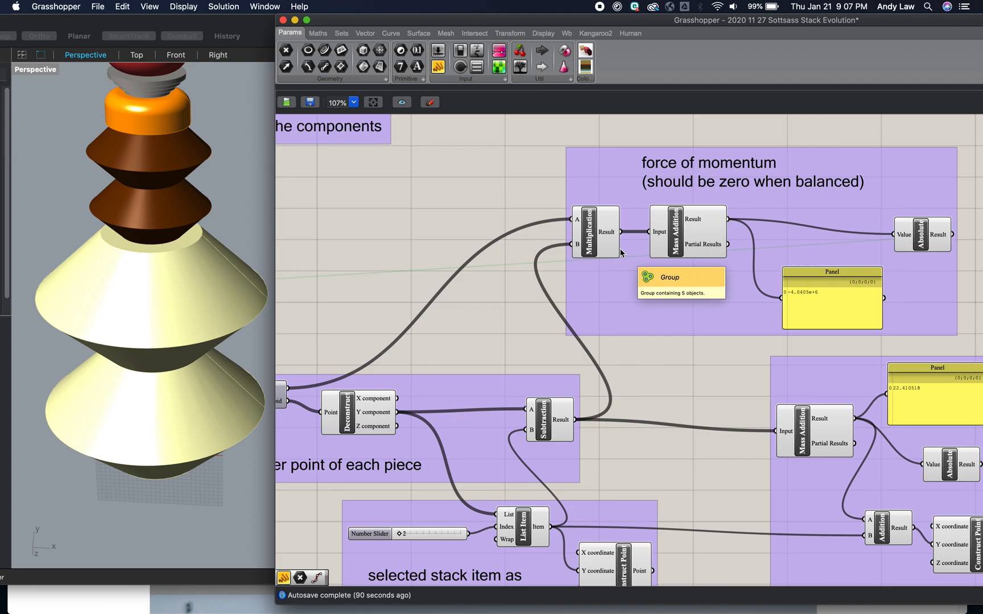
{"action": "scroll", "coordinate": [652, 380], "scroll_direction": "left", "scroll_amount": 5}
{"action": "scroll", "coordinate": [652, 379], "scroll_direction": "down", "scroll_amount": 1}
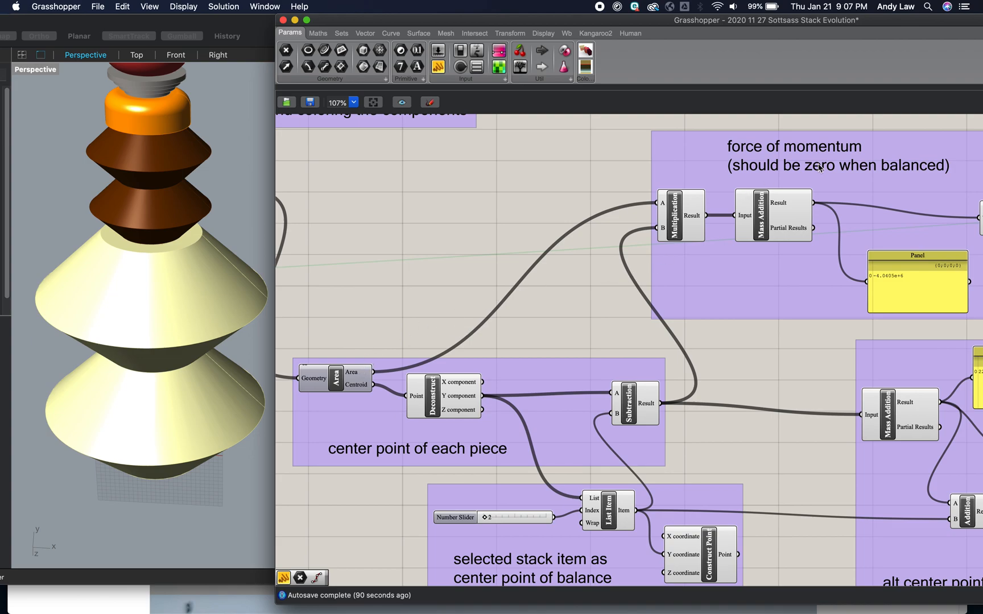
{"action": "scroll", "coordinate": [857, 247], "scroll_direction": "right", "scroll_amount": 3}
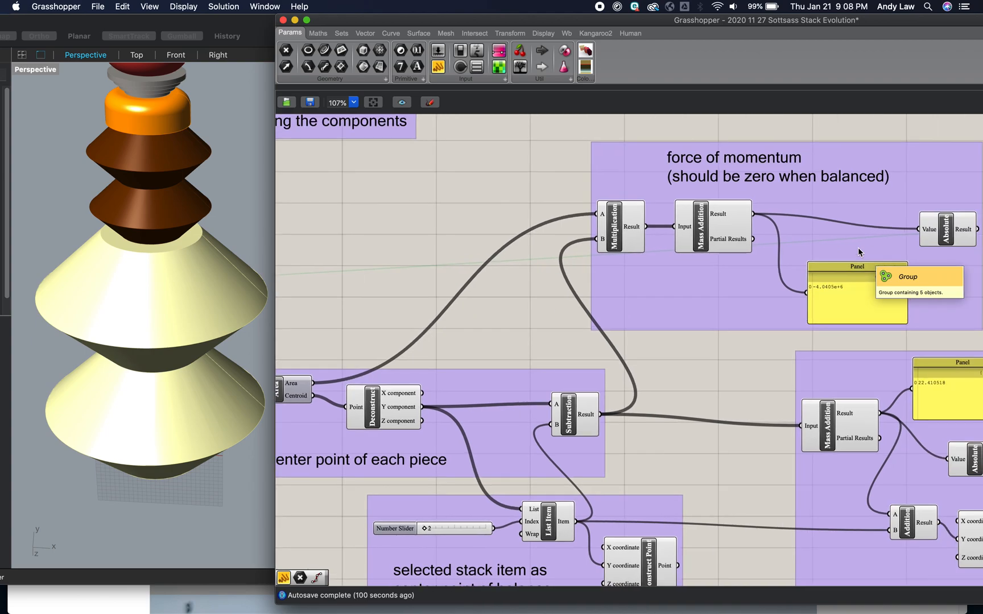
{"action": "scroll", "coordinate": [858, 247], "scroll_direction": "right", "scroll_amount": 3}
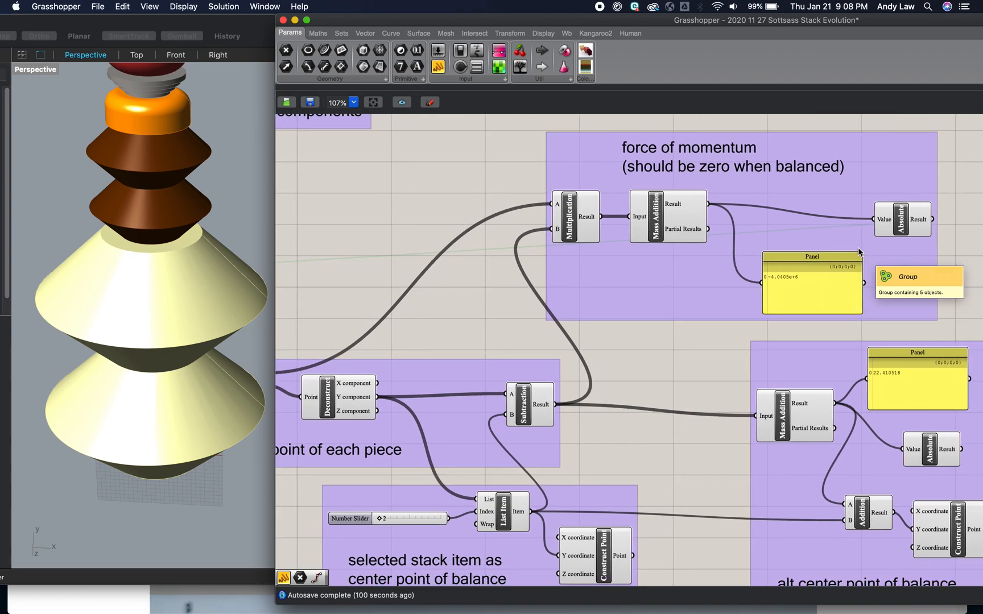
{"action": "left_click", "coordinate": [903, 222]}
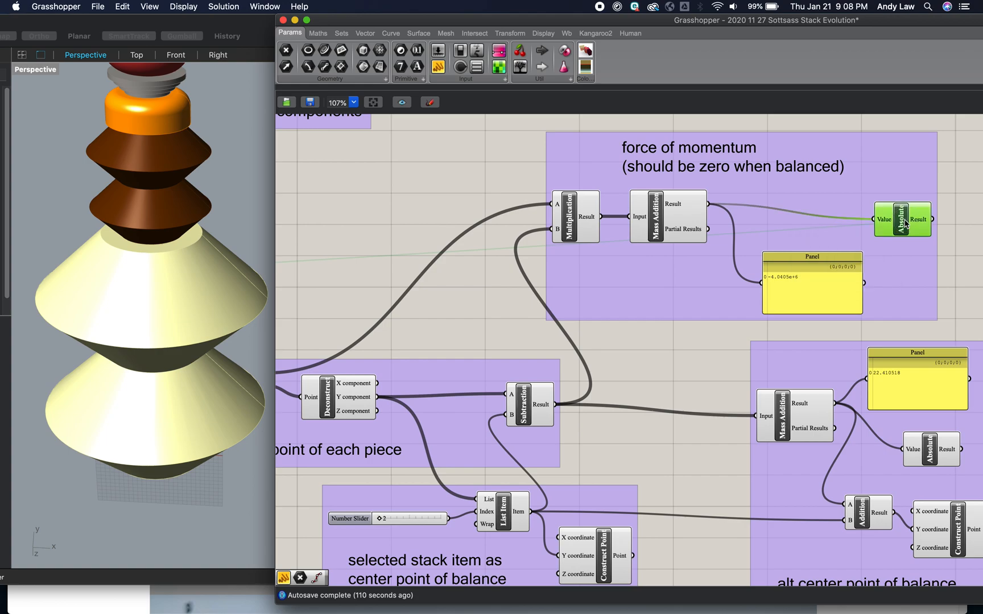
{"action": "left_click", "coordinate": [948, 226]}
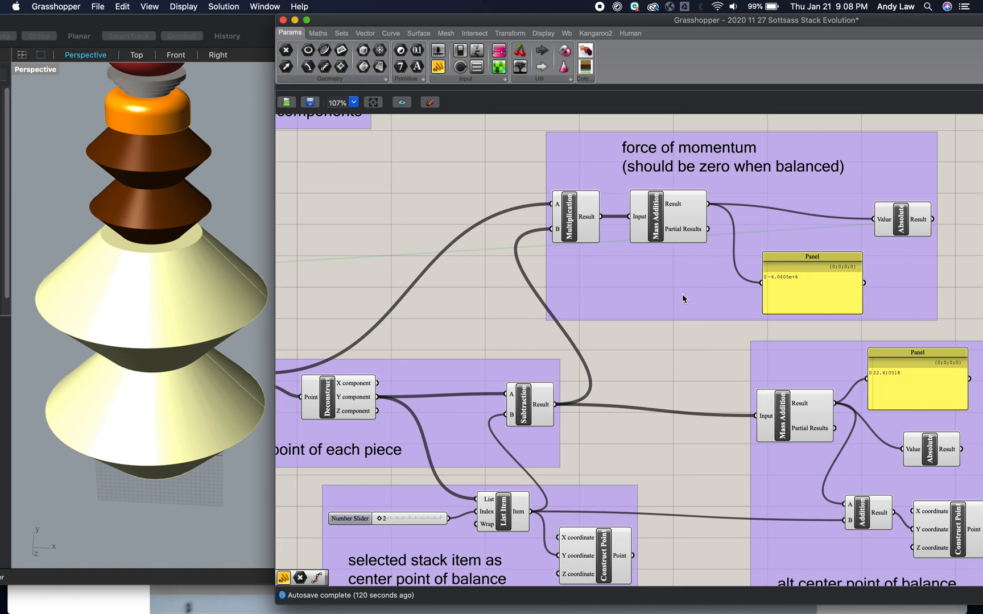
Examine how the Subtraction results and the selected stack item feed the alt center point of balance group
{"action": "scroll", "coordinate": [724, 347], "scroll_direction": "down", "scroll_amount": 3}
{"action": "scroll", "coordinate": [724, 348], "scroll_direction": "left", "scroll_amount": 3}
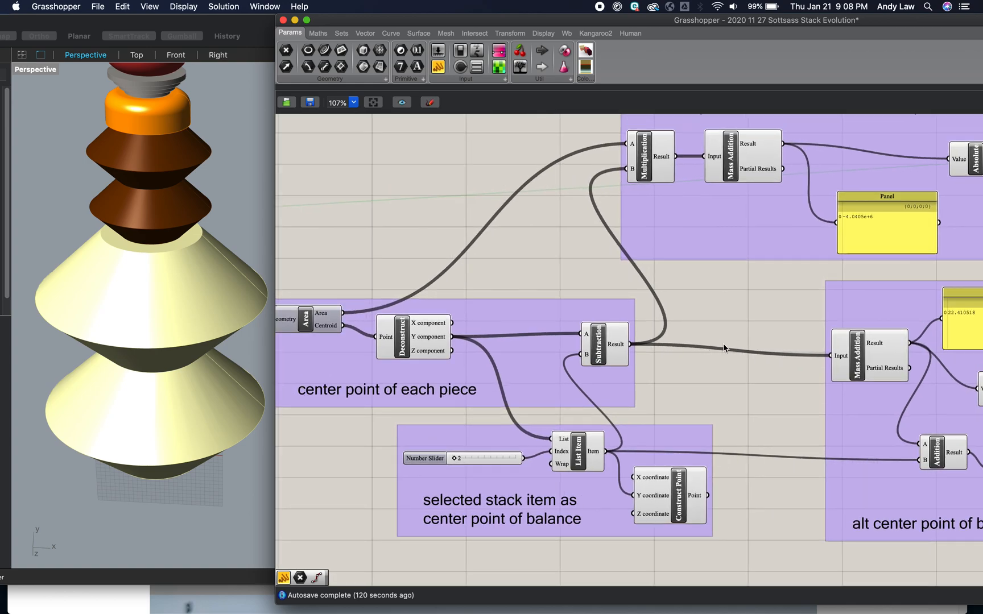
{"action": "scroll", "coordinate": [723, 347], "scroll_direction": "down", "scroll_amount": 3}
{"action": "scroll", "coordinate": [724, 347], "scroll_direction": "right", "scroll_amount": 2}
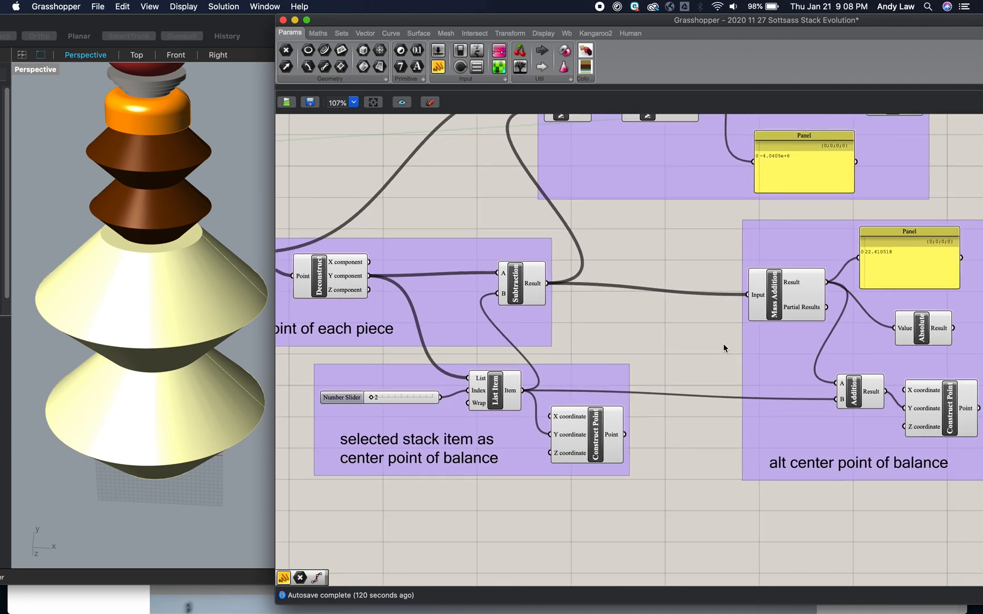
Highlight the evolution component's genome and fitness connections and open its Galapagos Editor
{"action": "scroll", "coordinate": [722, 343], "scroll_direction": "left", "scroll_amount": 10}
{"action": "scroll", "coordinate": [722, 343], "scroll_direction": "up", "scroll_amount": 2}
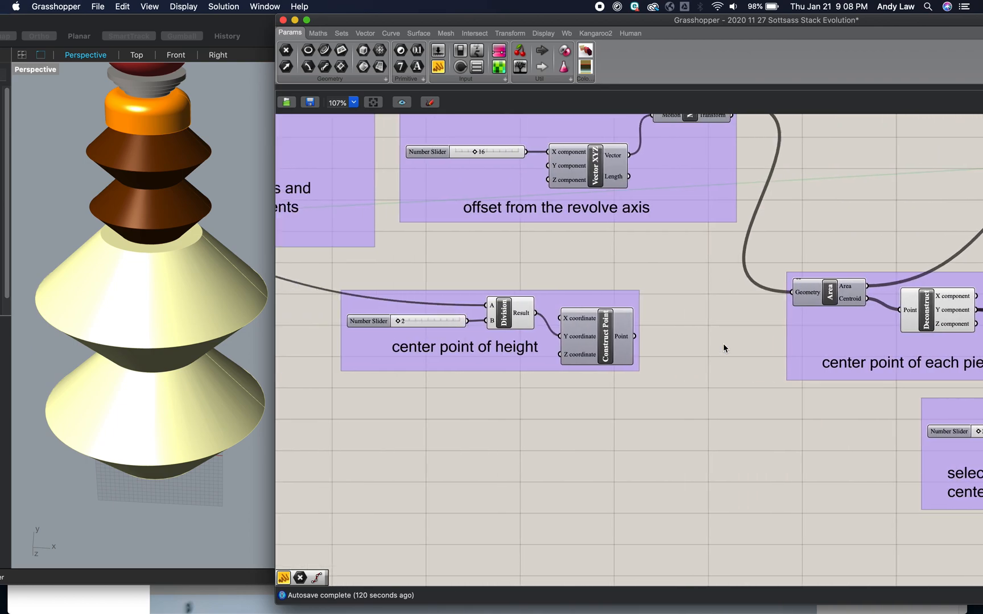
{"action": "scroll", "coordinate": [723, 348], "scroll_direction": "left", "scroll_amount": 12}
{"action": "scroll", "coordinate": [723, 348], "scroll_direction": "up", "scroll_amount": 3}
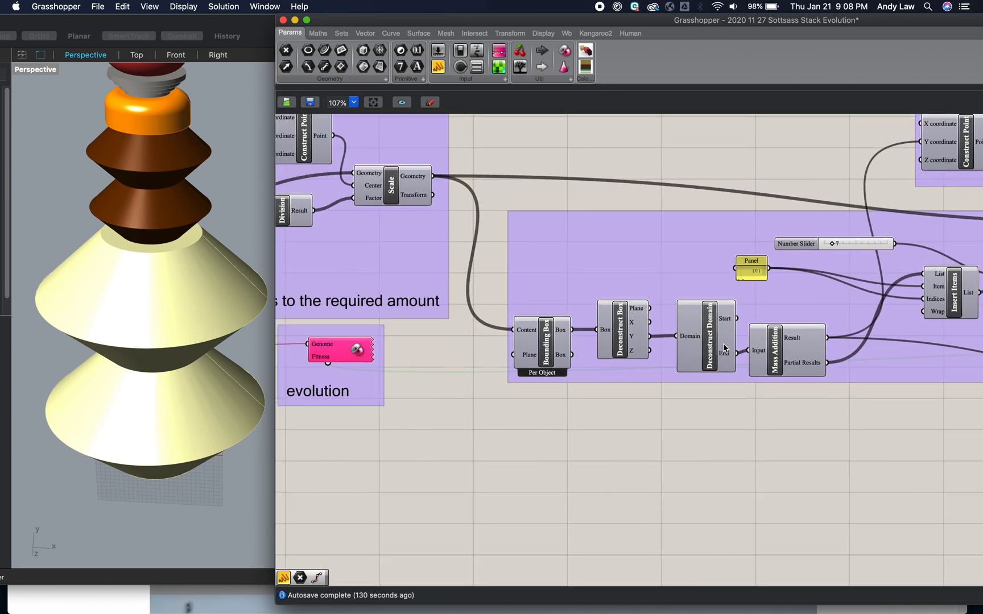
{"action": "scroll", "coordinate": [723, 344], "scroll_direction": "left", "scroll_amount": 12}
{"action": "scroll", "coordinate": [723, 344], "scroll_direction": "up", "scroll_amount": 3}
{"action": "left_click", "coordinate": [697, 396]}
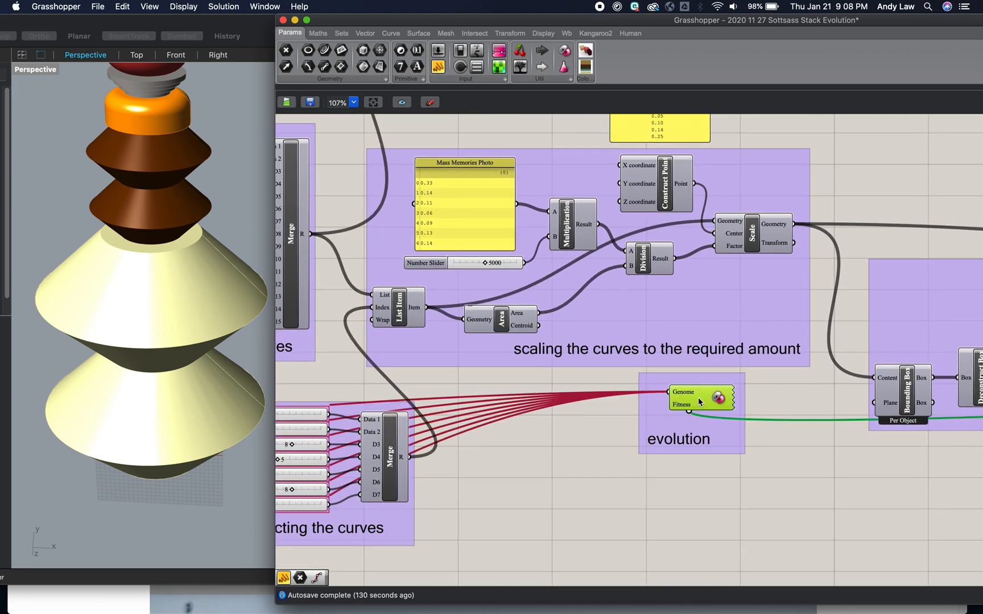
{"action": "scroll", "coordinate": [508, 427], "scroll_direction": "left", "scroll_amount": 6}
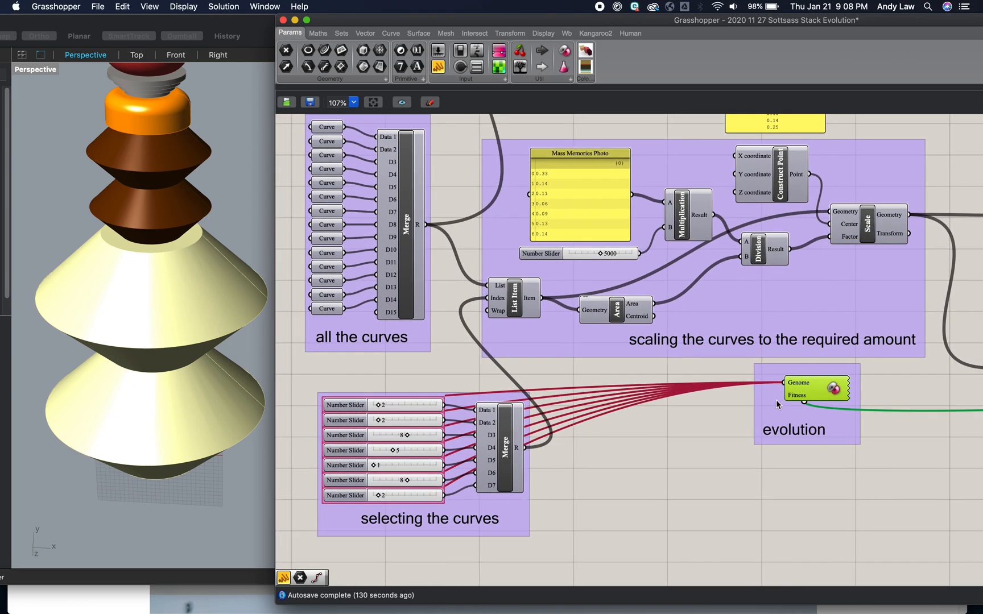
{"action": "double_click", "coordinate": [803, 389]}
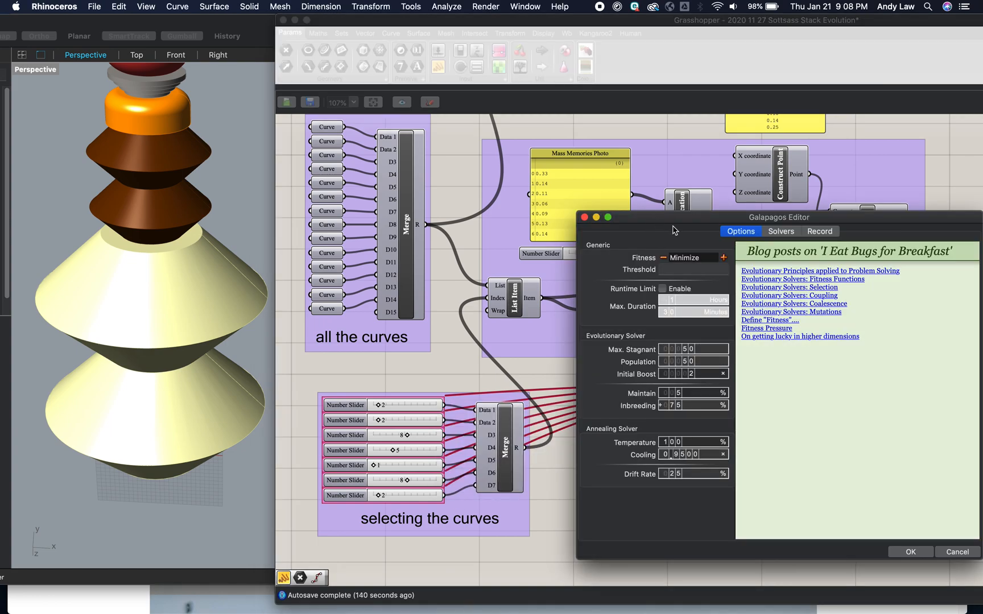
Open the Galapagos solver controls, change the viewport redraw option, and start the evolutionary solver on the stack
{"action": "left_click_drag", "start_coordinate": [676, 220], "coordinate": [551, 120]}
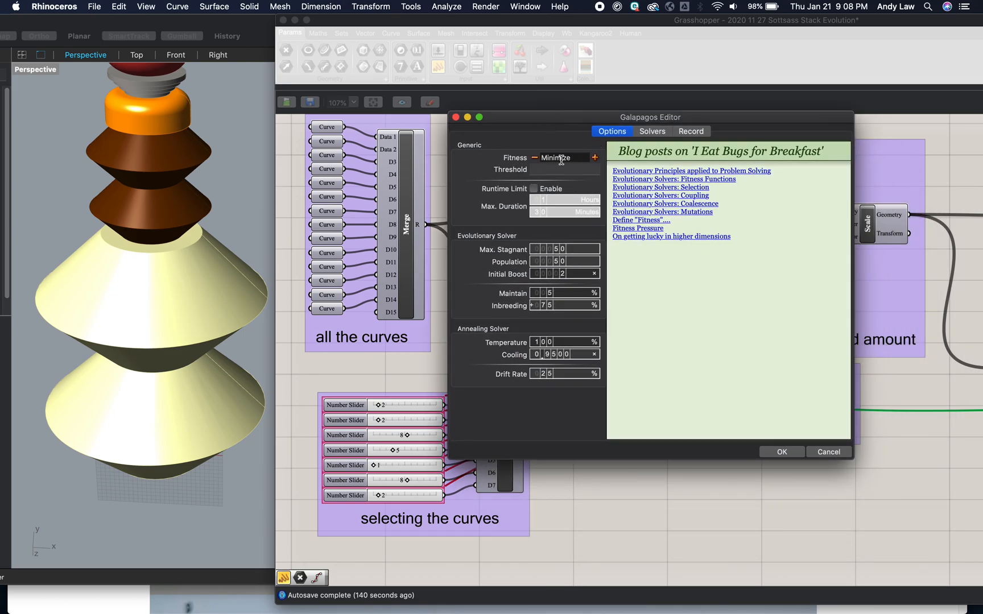
{"action": "left_click", "coordinate": [652, 132]}
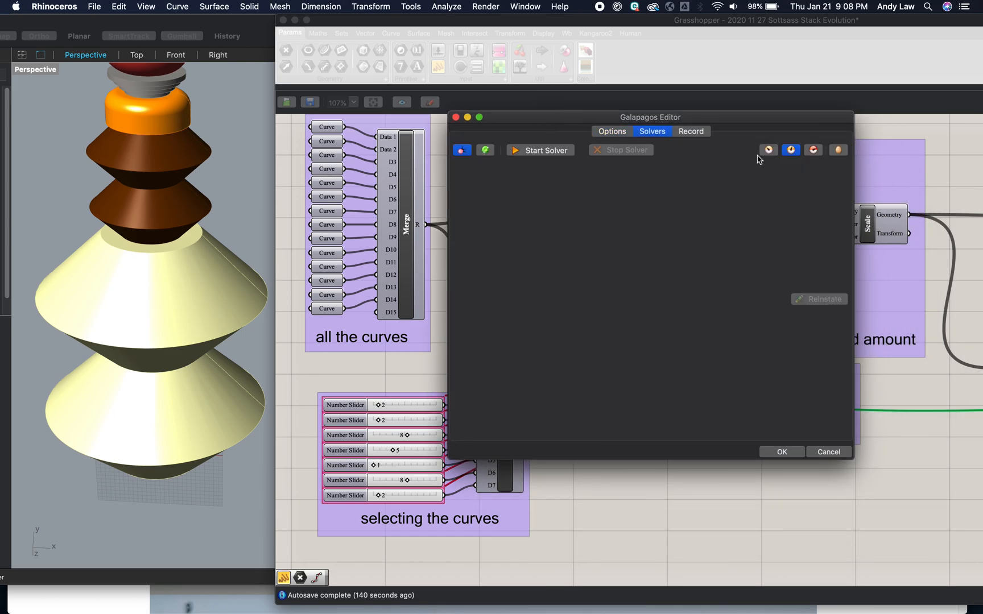
{"action": "left_click", "coordinate": [769, 150]}
{"action": "left_click", "coordinate": [545, 150]}
{"action": "left_click", "coordinate": [545, 151]}
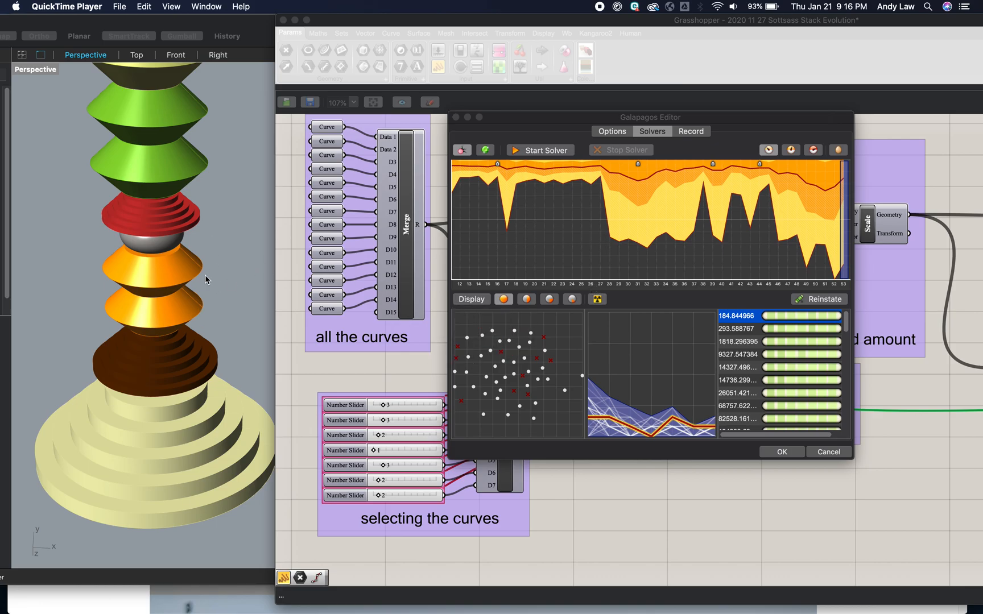
Reinstate the second-ranked and third-ranked genomes (293.588767 and 1818.296395) one after the other to compare their stacks
{"action": "left_click", "coordinate": [774, 332]}
{"action": "left_click", "coordinate": [774, 330]}
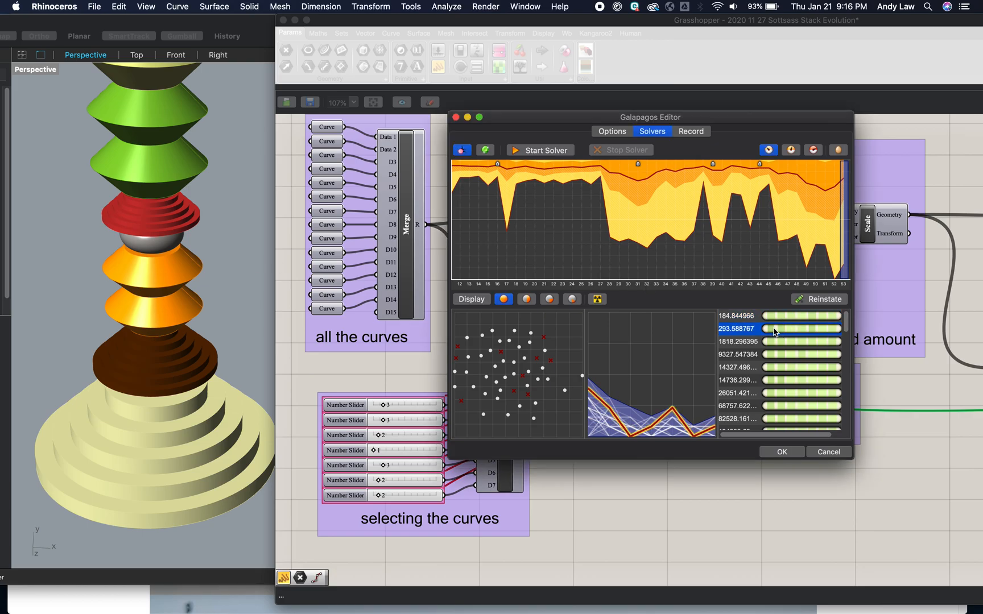
{"action": "left_click", "coordinate": [822, 300]}
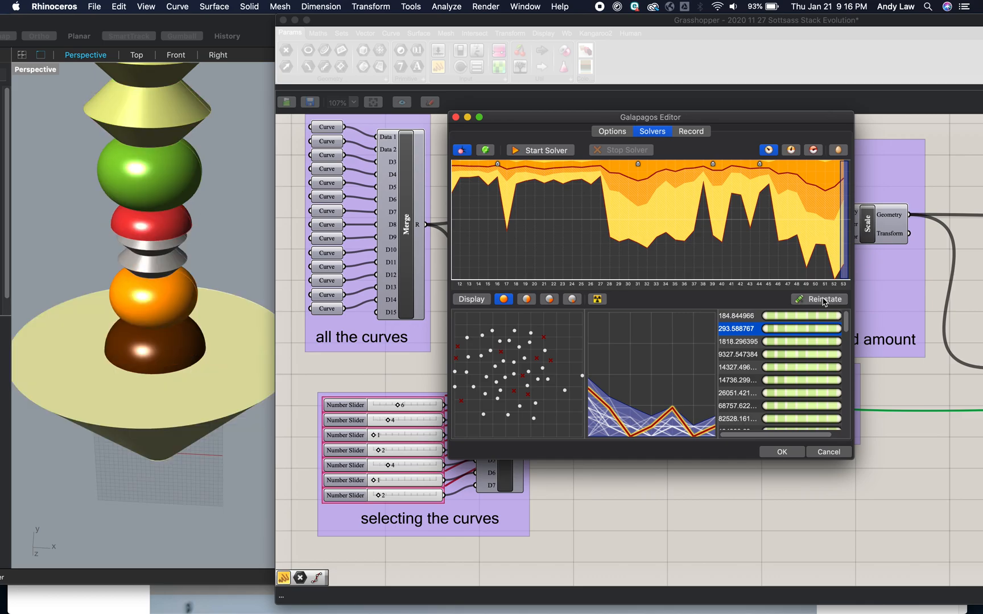
{"action": "left_click", "coordinate": [745, 341]}
{"action": "left_click", "coordinate": [816, 301]}
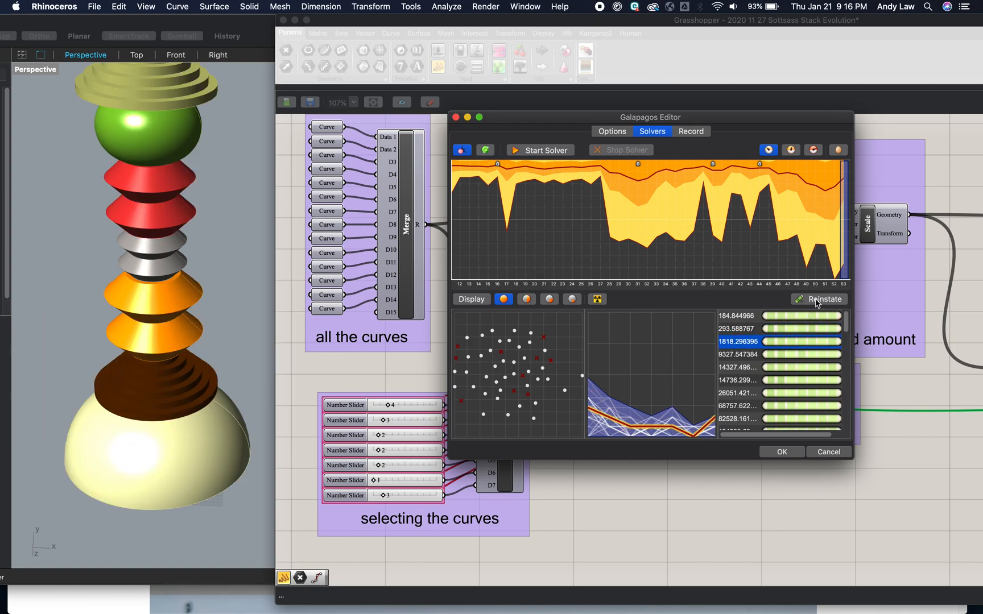
Reinstate the top-ranked genome (184.844966) and accept the Galapagos result
{"action": "left_click", "coordinate": [739, 315]}
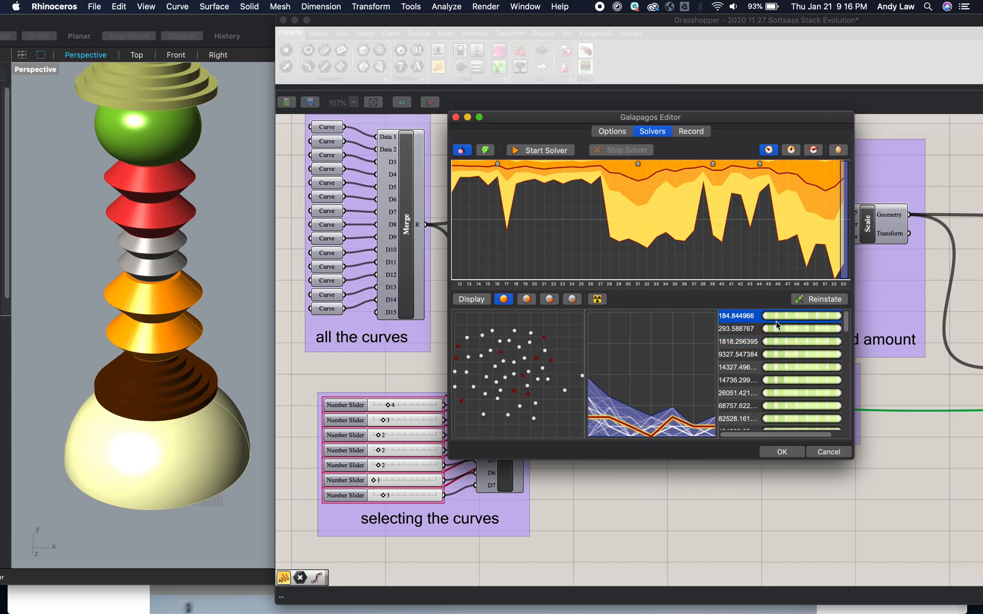
{"action": "left_click", "coordinate": [807, 302]}
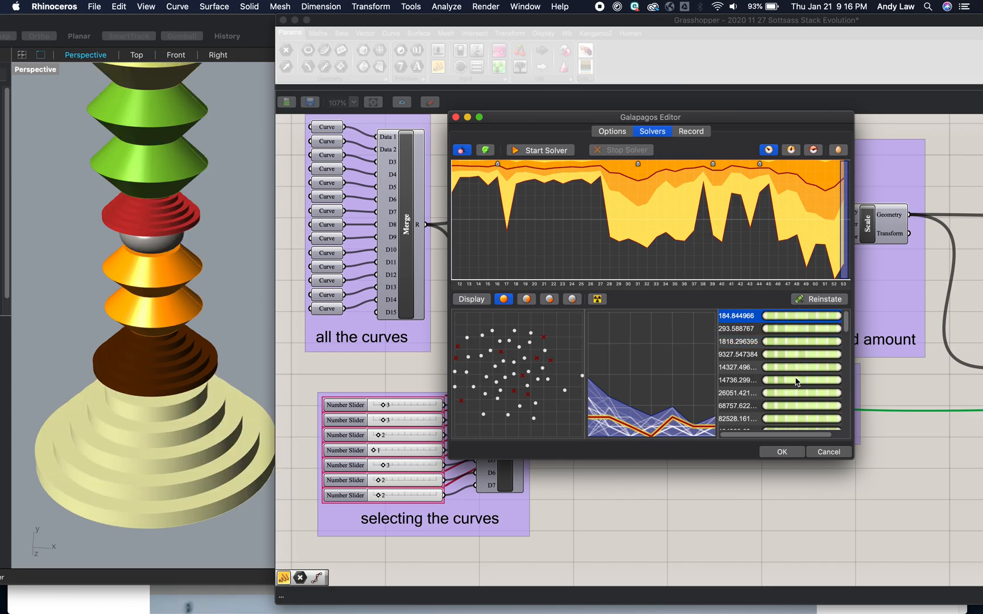
{"action": "left_click", "coordinate": [784, 453]}
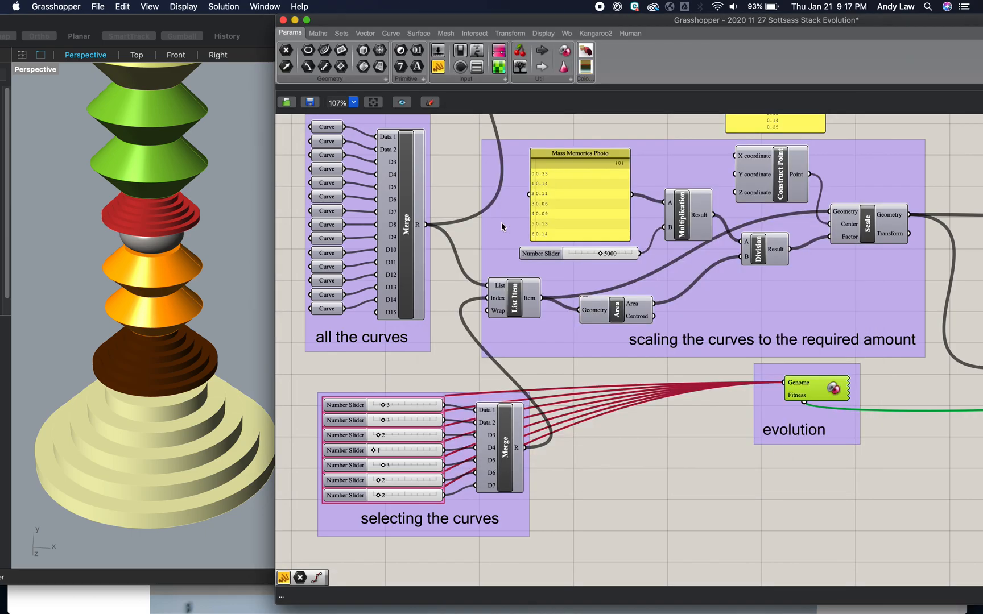
Wire the Post Malone proportions panel into the A input of Multiplication in place of Mass Memories Photo, and reposition the panel nearby
{"action": "scroll", "coordinate": [486, 225], "scroll_direction": "up", "scroll_amount": 3}
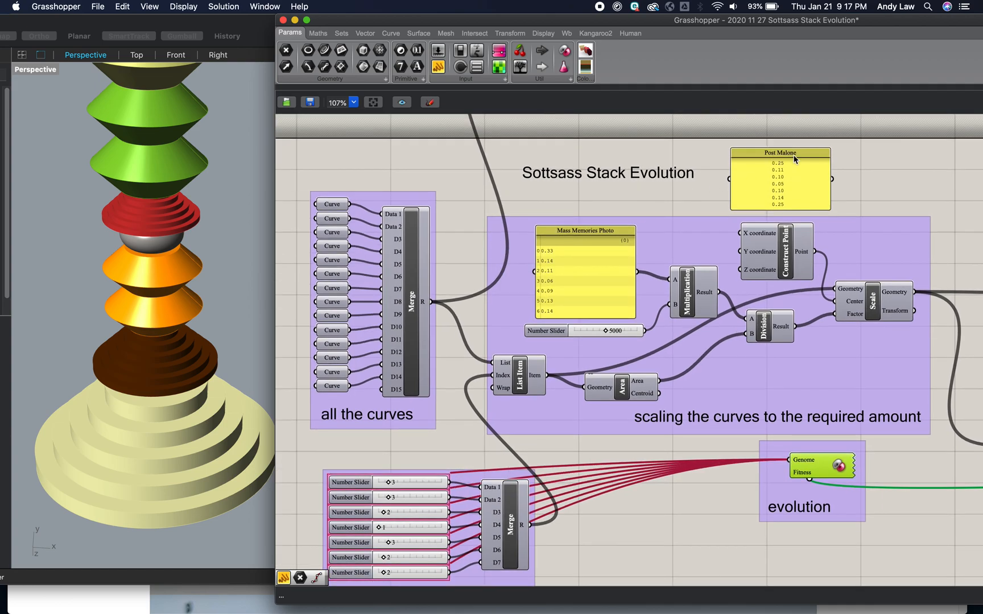
{"action": "left_click_drag", "start_coordinate": [794, 159], "coordinate": [754, 158]}
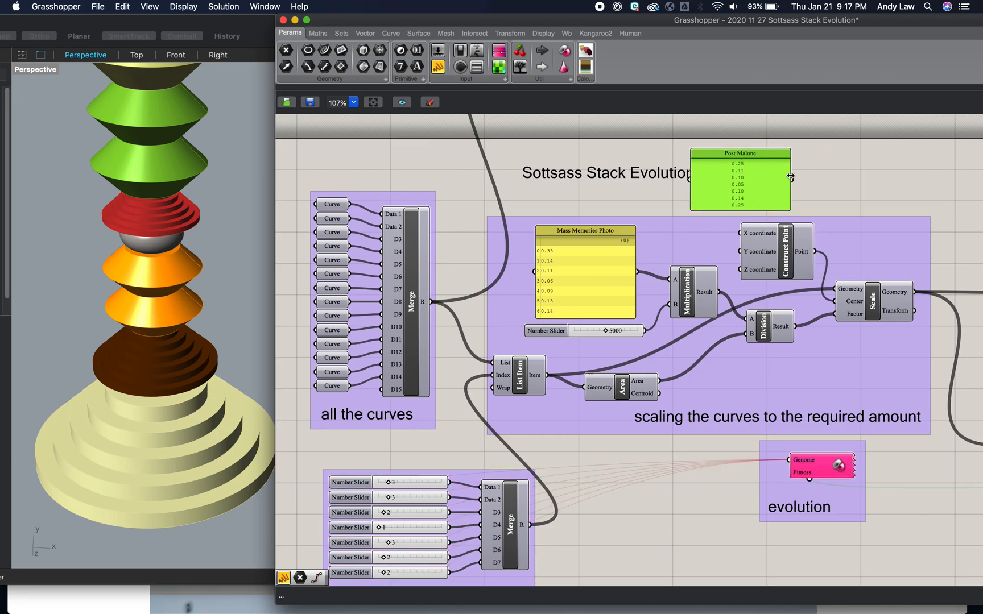
{"action": "left_click_drag", "start_coordinate": [791, 180], "coordinate": [666, 281]}
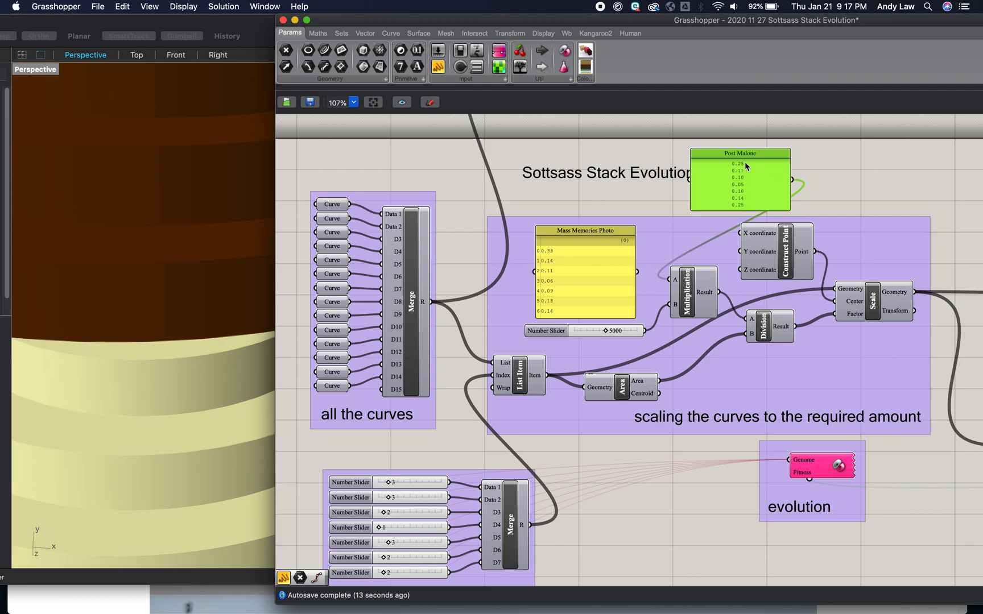
{"action": "left_click_drag", "start_coordinate": [743, 160], "coordinate": [688, 159]}
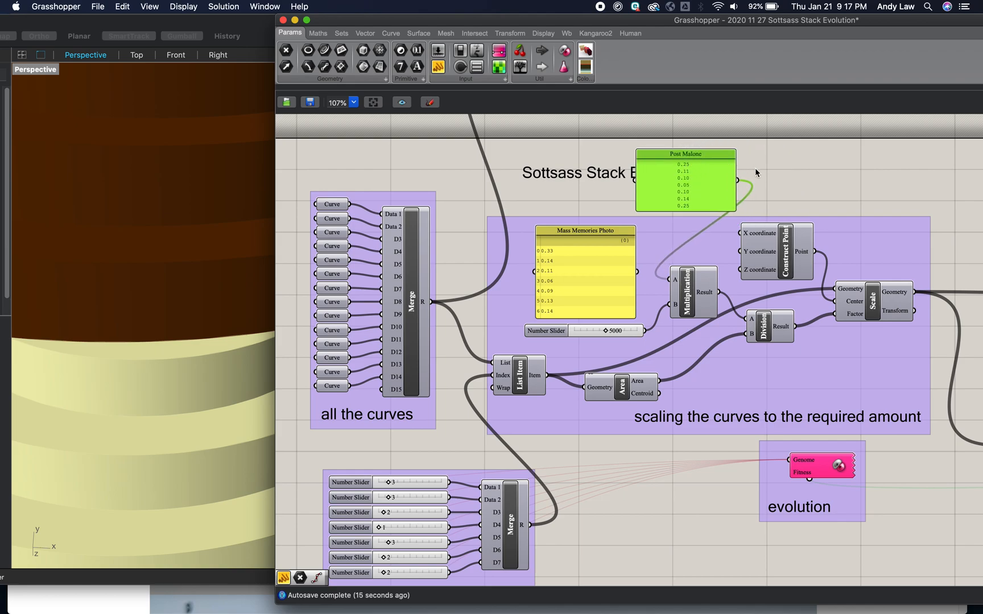
{"action": "left_click", "coordinate": [755, 169]}
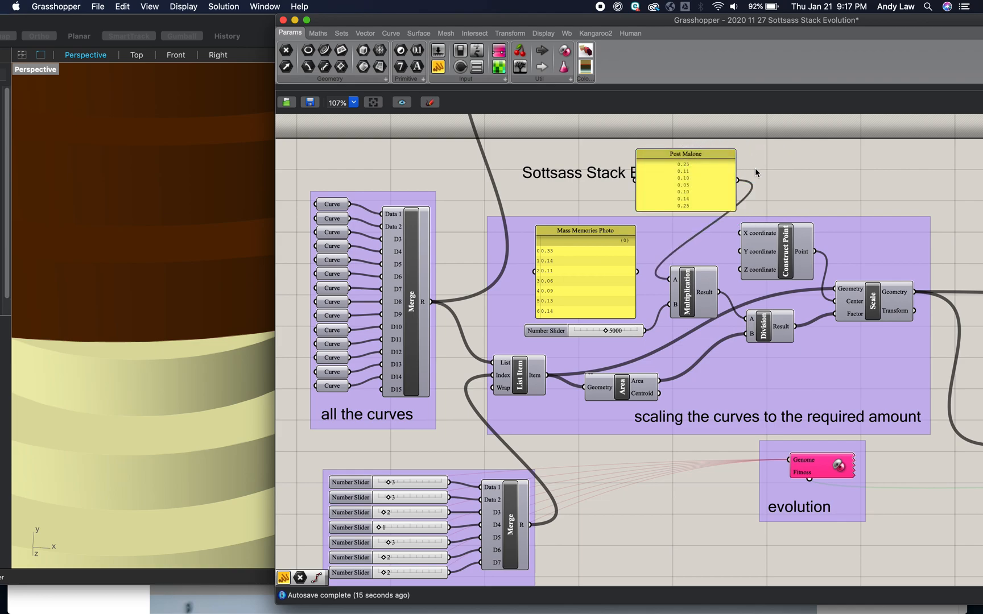
Examine the complete rescaled stack in the Perspective viewport, from its base to the topmost piece
{"action": "left_click", "coordinate": [200, 270]}
{"action": "scroll", "coordinate": [200, 270], "scroll_direction": "down", "scroll_amount": 10}
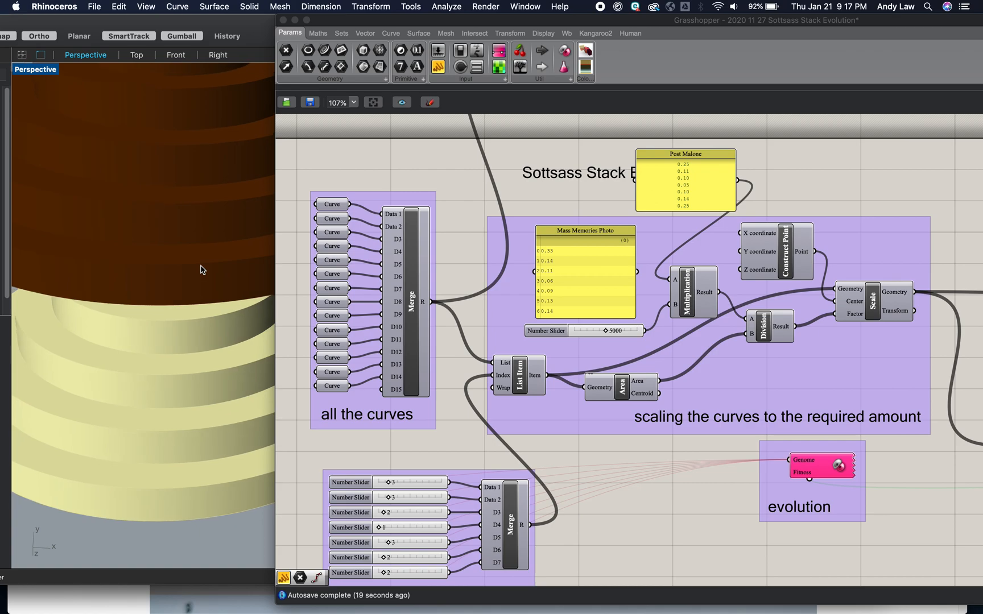
{"action": "scroll", "coordinate": [200, 270], "scroll_direction": "down", "scroll_amount": 8}
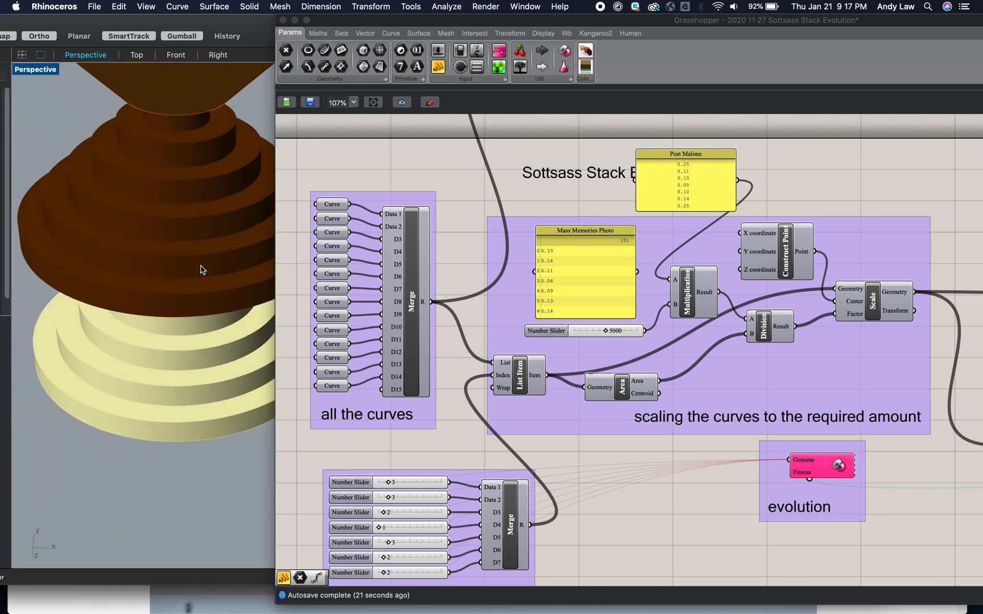
{"action": "scroll", "coordinate": [200, 270], "scroll_direction": "down", "scroll_amount": 6}
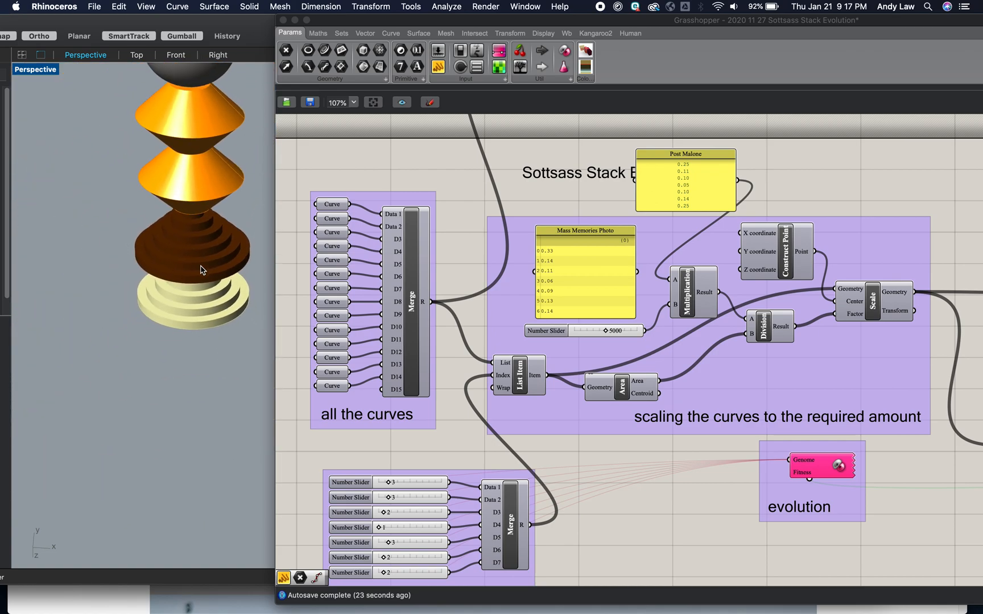
{"action": "scroll", "coordinate": [200, 270], "scroll_direction": "down", "scroll_amount": 10}
{"action": "scroll", "coordinate": [200, 269], "scroll_direction": "down", "scroll_amount": 8}
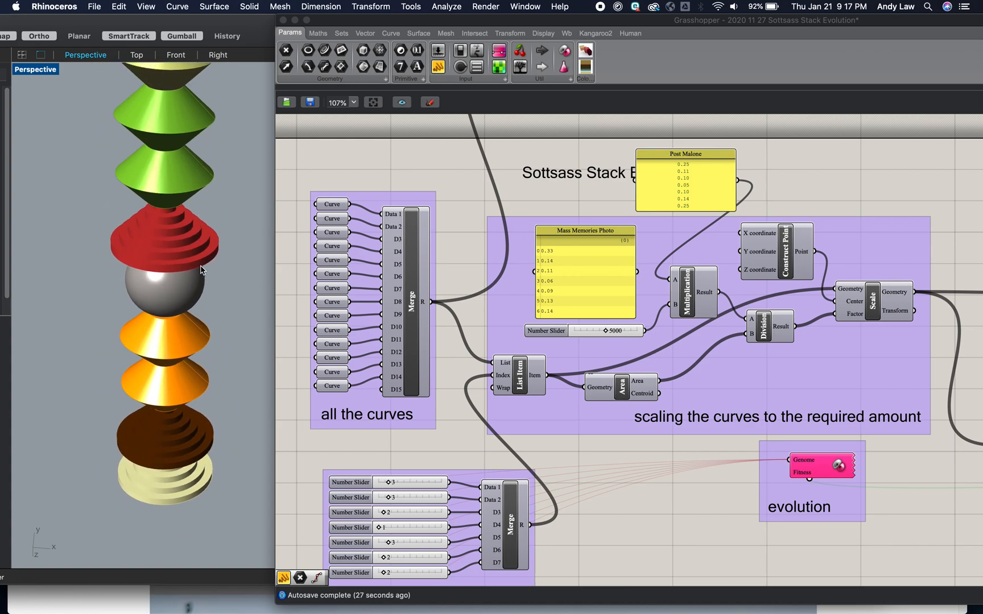
{"action": "scroll", "coordinate": [200, 269], "scroll_direction": "down", "scroll_amount": 8}
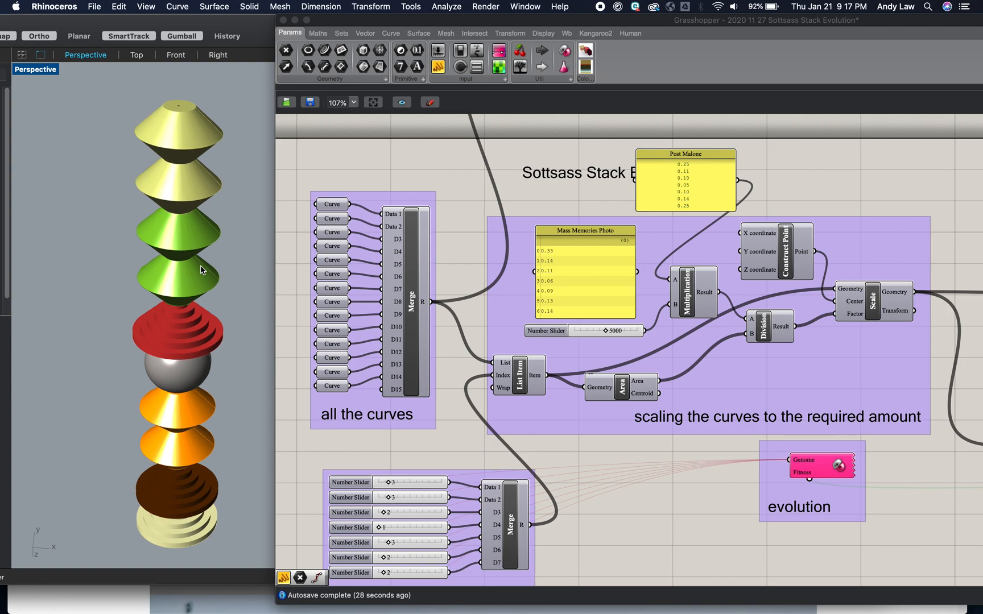
{"action": "scroll", "coordinate": [200, 270], "scroll_direction": "down", "scroll_amount": 3}
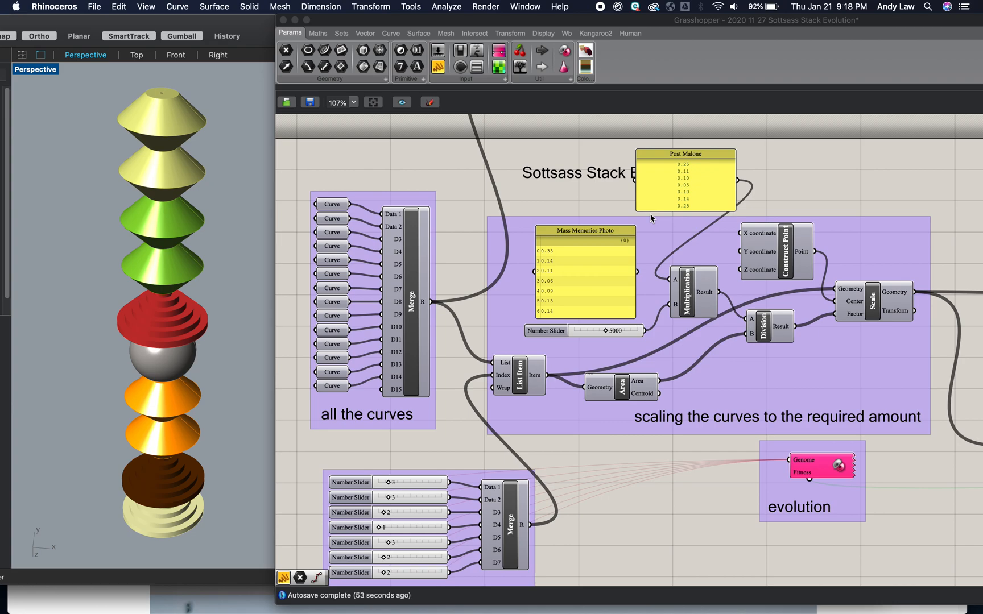
Shift the Post Malone proportions panel aside and wire the Post Malone color panel into the Colour parameter of the revolving and coloring group
{"action": "left_click_drag", "start_coordinate": [688, 155], "coordinate": [645, 156]}
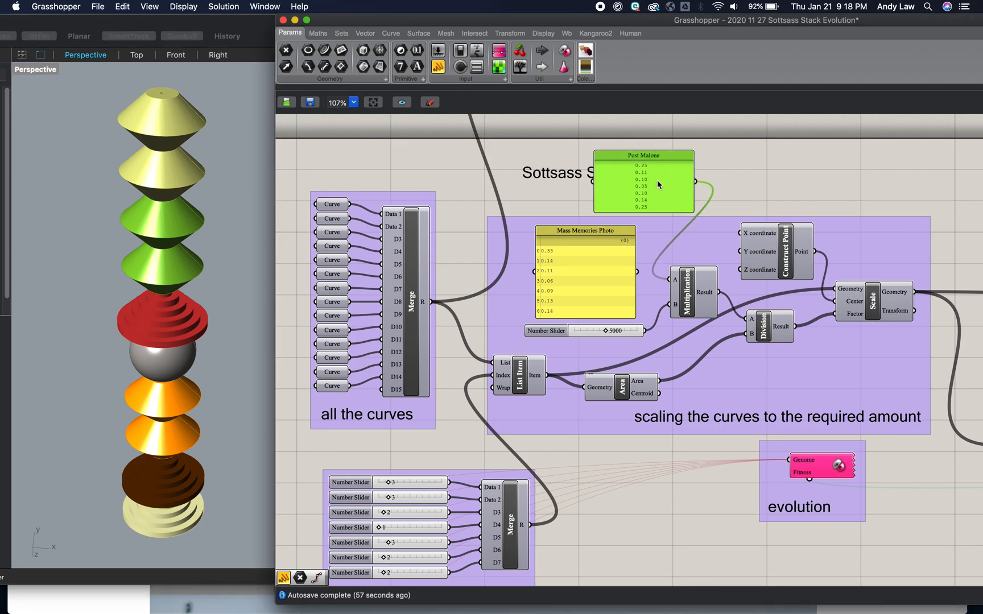
{"action": "scroll", "coordinate": [819, 187], "scroll_direction": "right", "scroll_amount": 5}
{"action": "scroll", "coordinate": [820, 192], "scroll_direction": "right", "scroll_amount": 15}
{"action": "scroll", "coordinate": [821, 191], "scroll_direction": "down", "scroll_amount": 5}
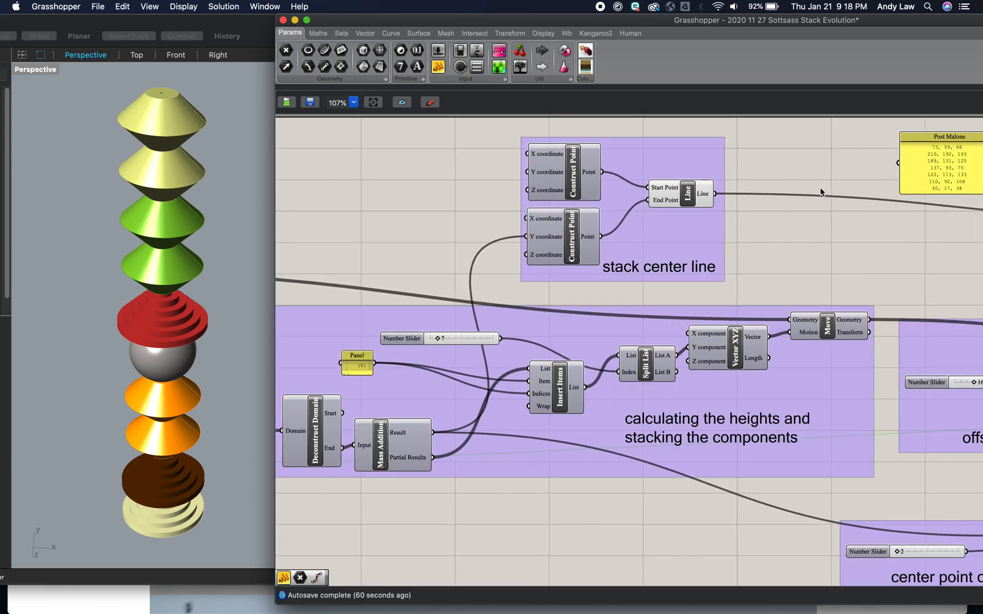
{"action": "scroll", "coordinate": [821, 192], "scroll_direction": "right", "scroll_amount": 10}
{"action": "scroll", "coordinate": [821, 192], "scroll_direction": "up", "scroll_amount": 5}
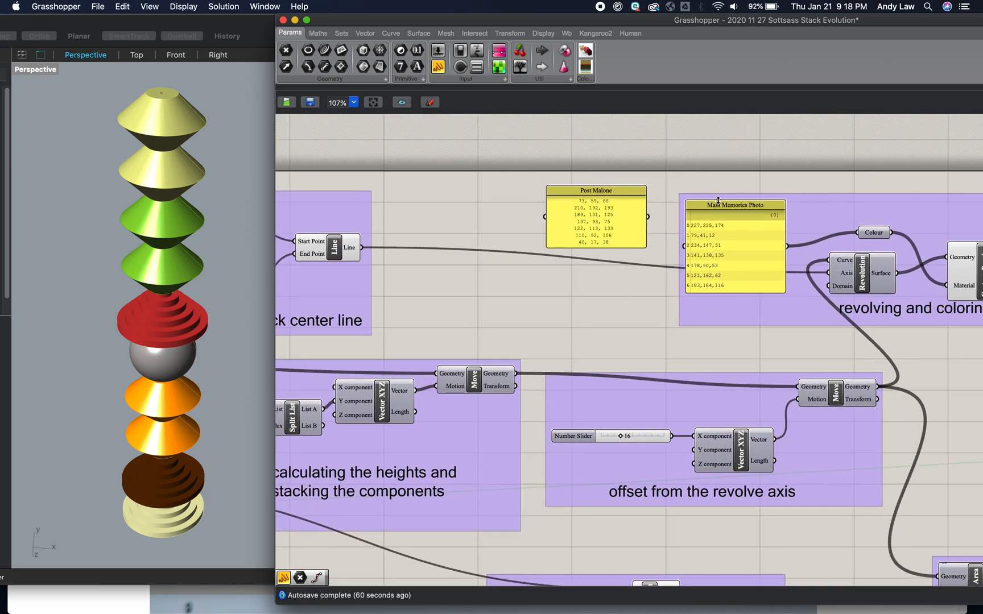
{"action": "left_click_drag", "start_coordinate": [648, 217], "coordinate": [857, 233]}
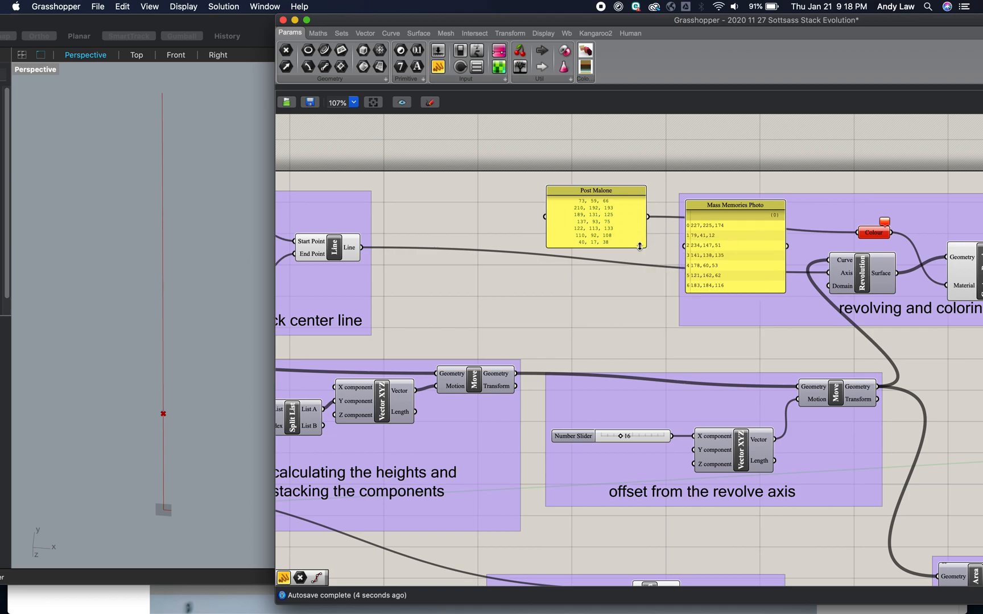
Turn off Multiline Data for the Post Malone color panel and check the Colour parameter's runtime errors
{"action": "right_click", "coordinate": [613, 224]}
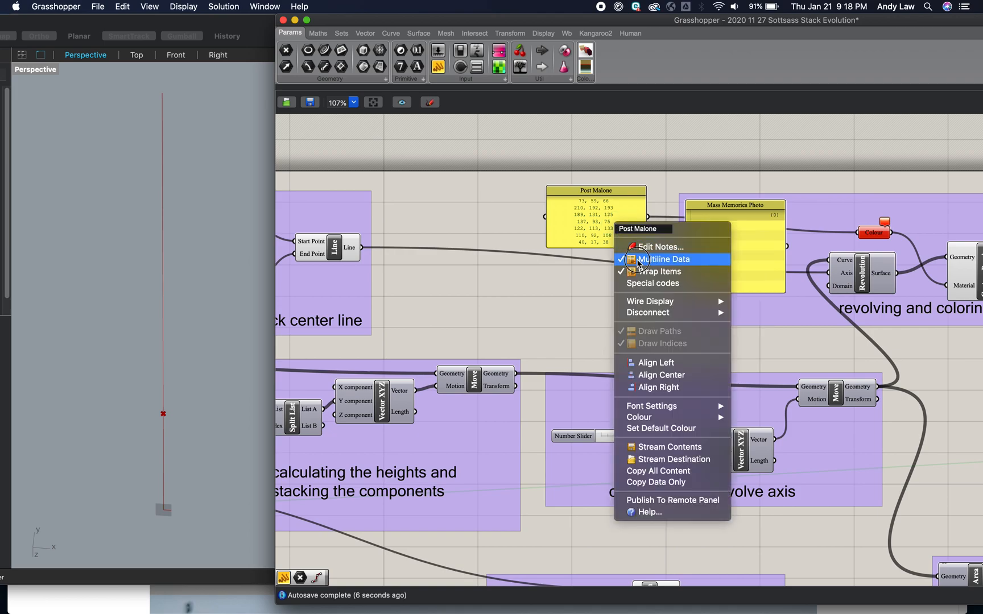
{"action": "left_click", "coordinate": [637, 257]}
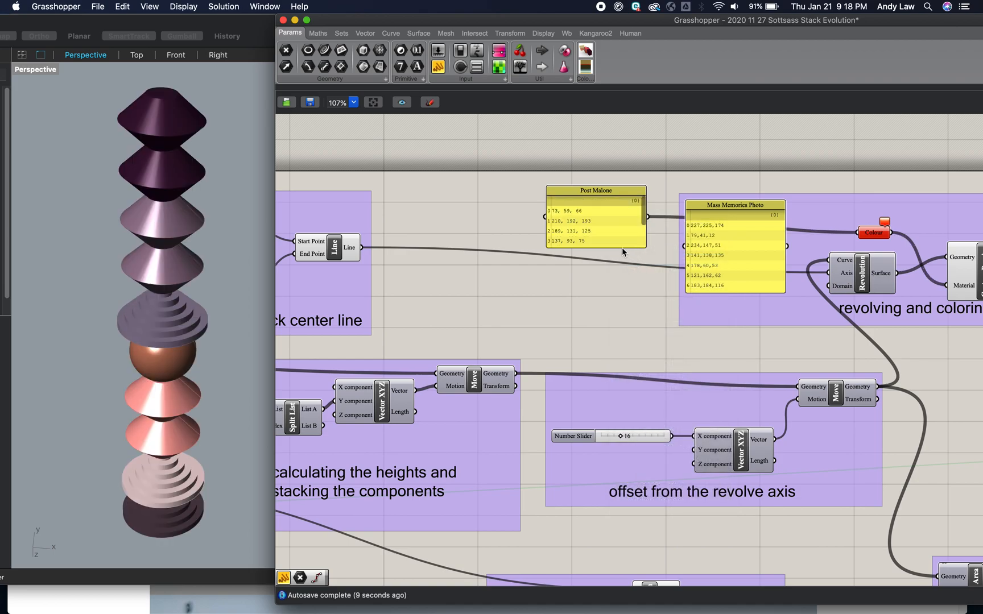
{"action": "right_click", "coordinate": [874, 238]}
{"action": "mouse_move", "coordinate": [859, 277]}
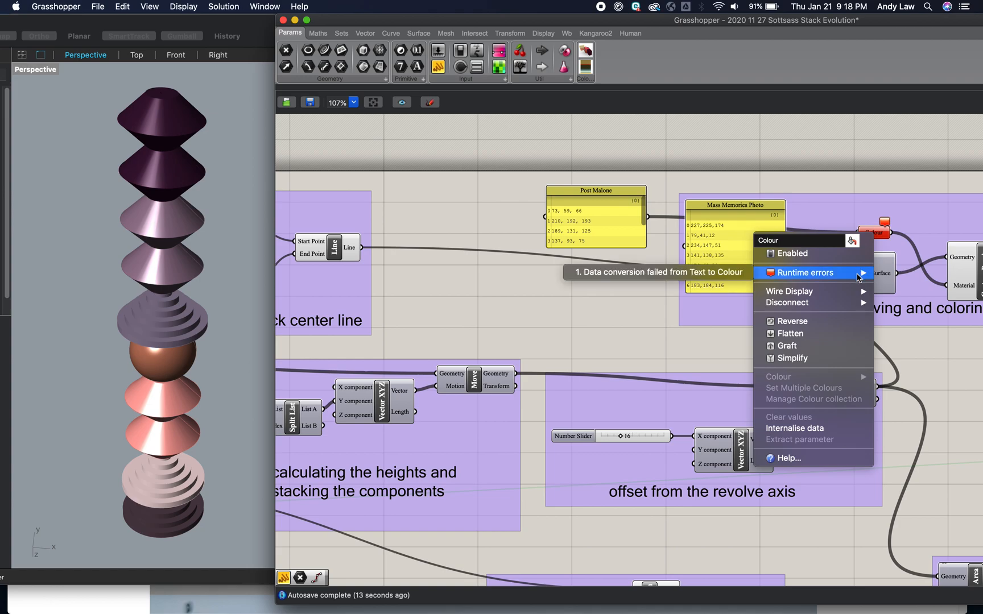
Enlarge the Post Malone color panel and remove the empty line after the last color, 40, 17, 38
{"action": "double_click", "coordinate": [611, 227]}
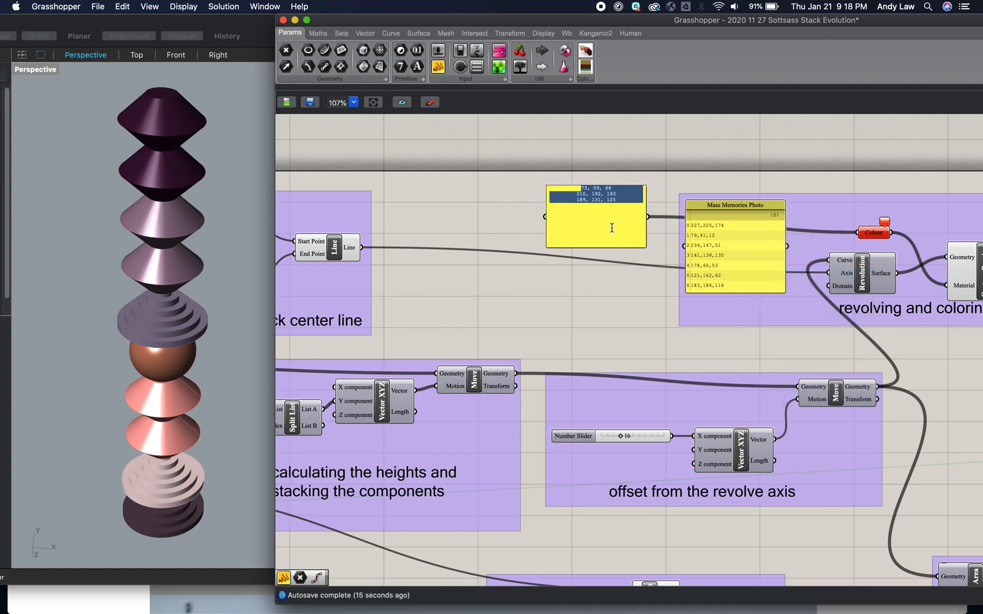
{"action": "left_click", "coordinate": [619, 234]}
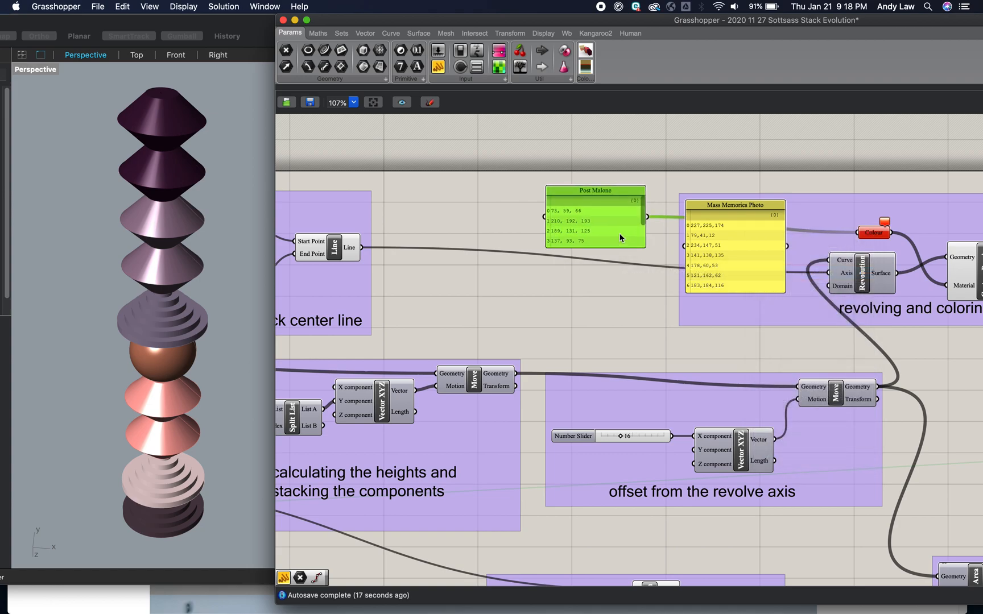
{"action": "left_click_drag", "start_coordinate": [620, 246], "coordinate": [619, 305]}
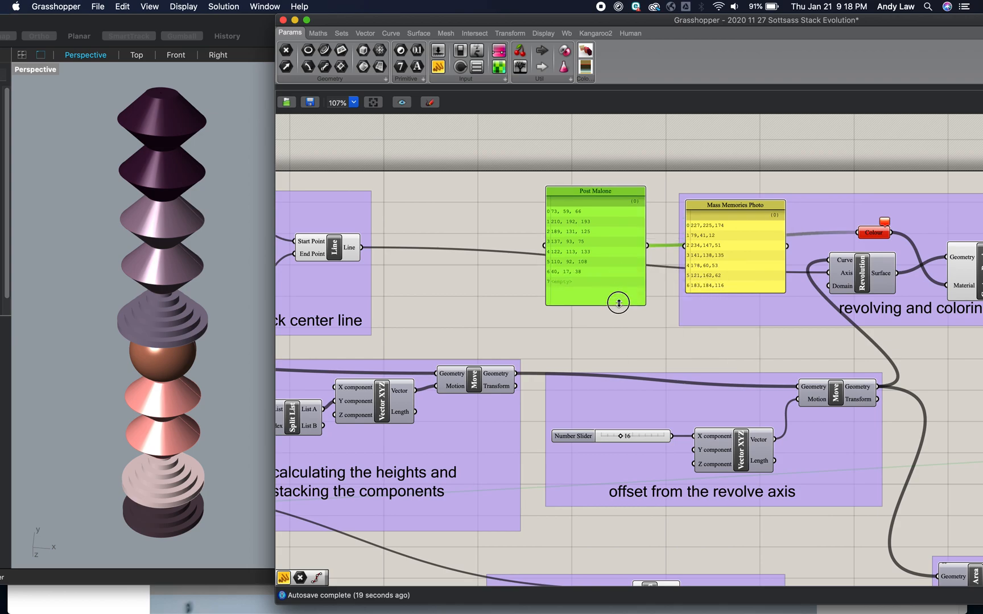
{"action": "double_click", "coordinate": [604, 286]}
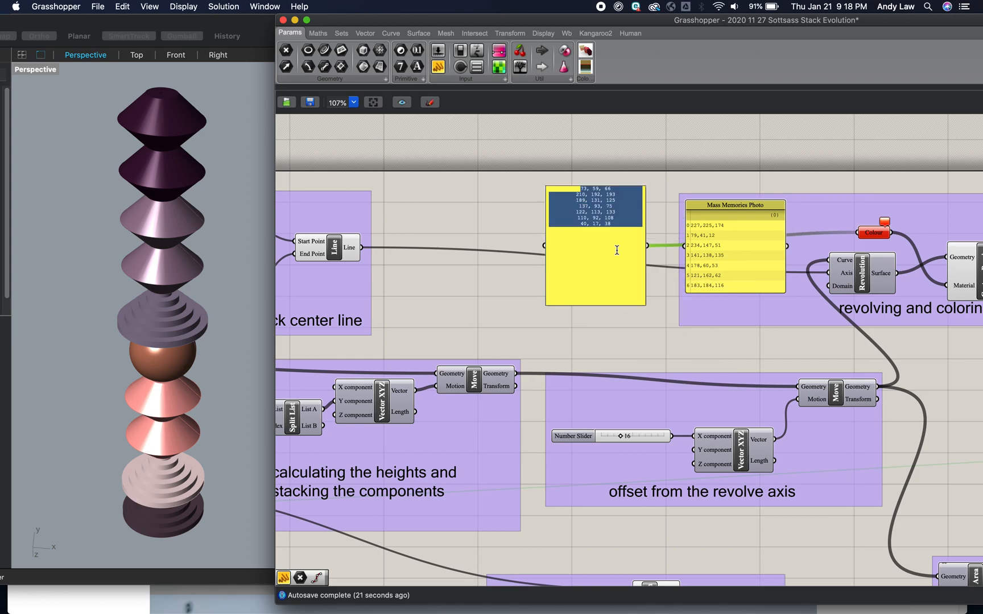
{"action": "left_click", "coordinate": [615, 231]}
{"action": "key", "text": "BackSpace"}
{"action": "type", "text": "8"}
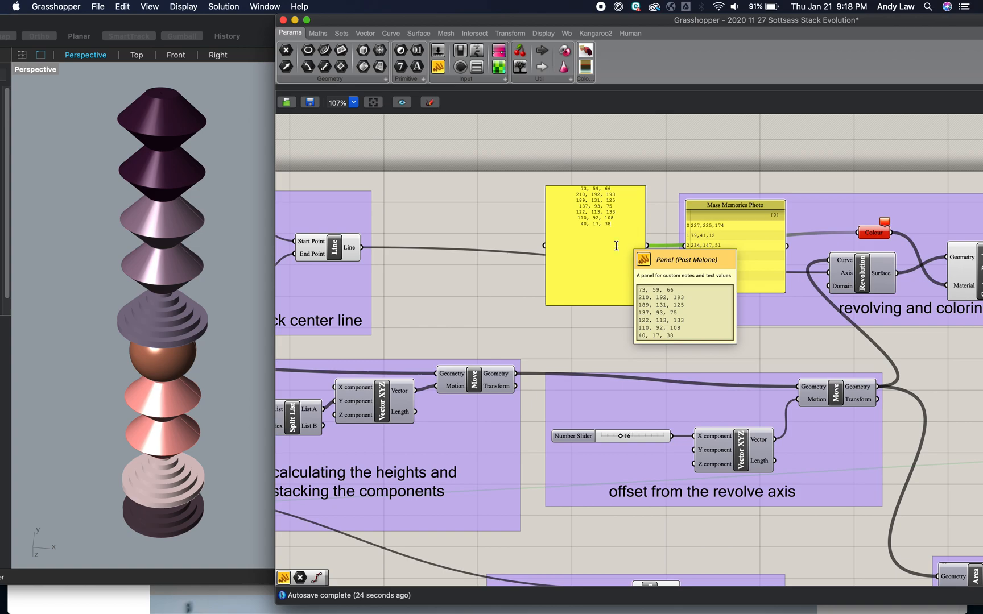
{"action": "left_click", "coordinate": [643, 328]}
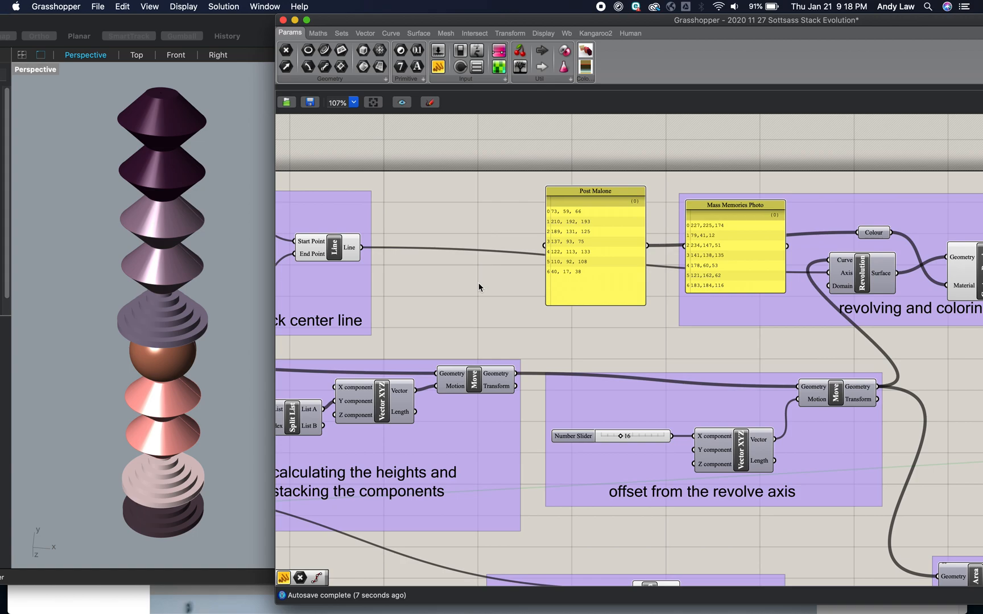
Turn off Multiline Data for the Post Malone proportions panel above the curve-scaling group
{"action": "scroll", "coordinate": [478, 283], "scroll_direction": "left", "scroll_amount": 10}
{"action": "scroll", "coordinate": [478, 282], "scroll_direction": "left", "scroll_amount": 15}
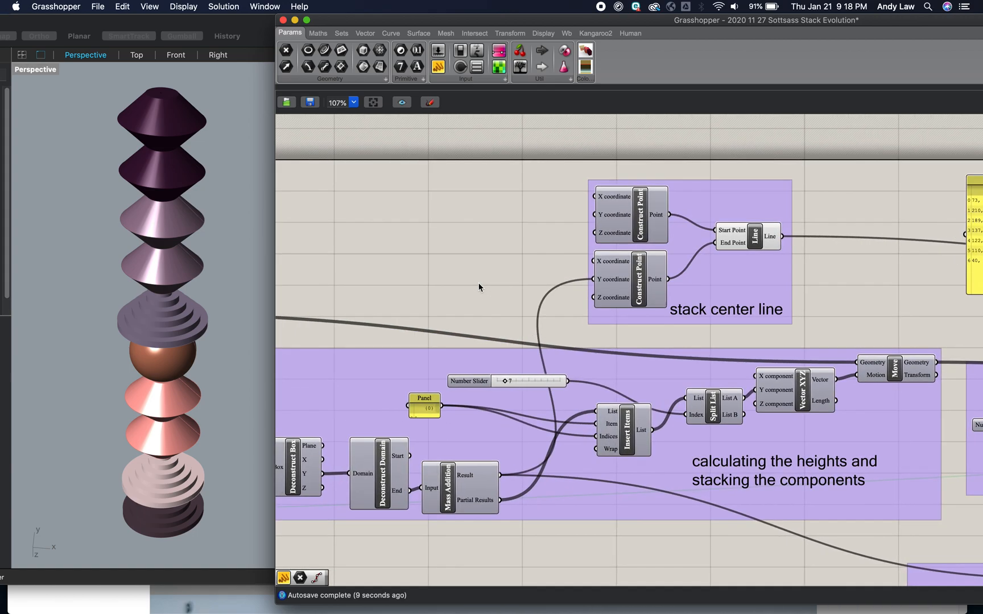
{"action": "scroll", "coordinate": [478, 283], "scroll_direction": "left", "scroll_amount": 20}
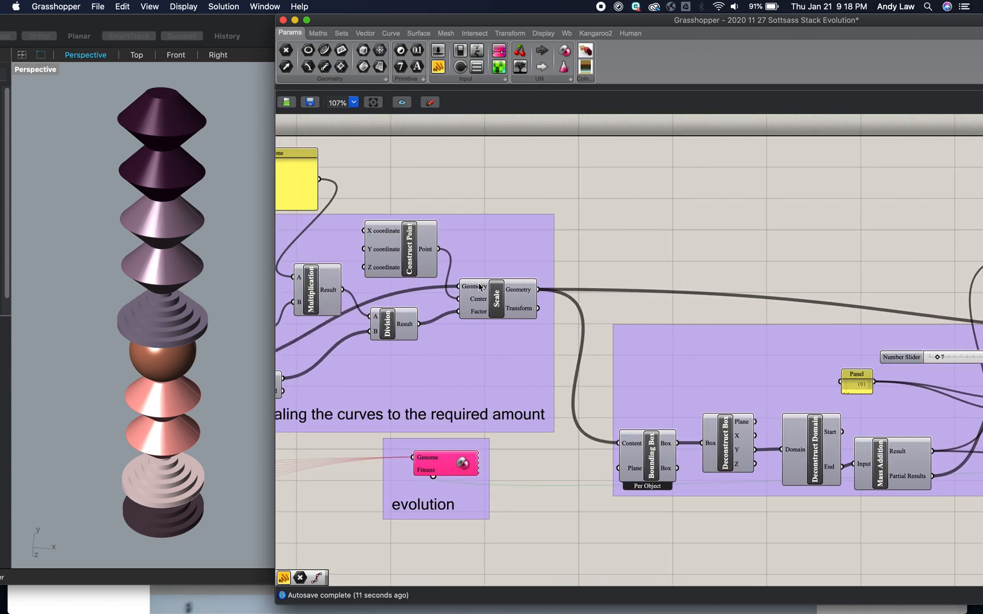
{"action": "scroll", "coordinate": [480, 286], "scroll_direction": "left", "scroll_amount": 3}
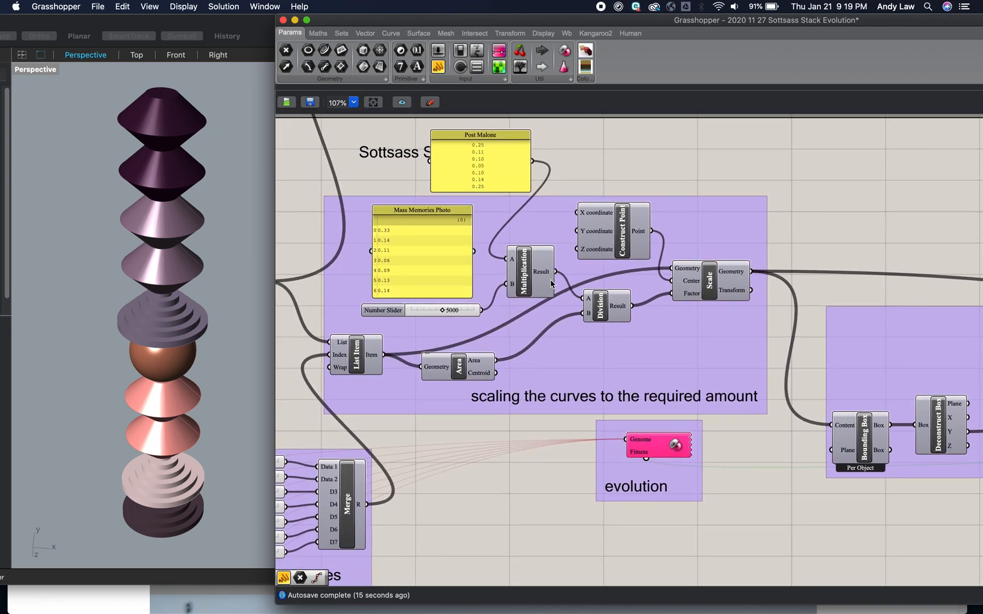
{"action": "right_click", "coordinate": [496, 173]}
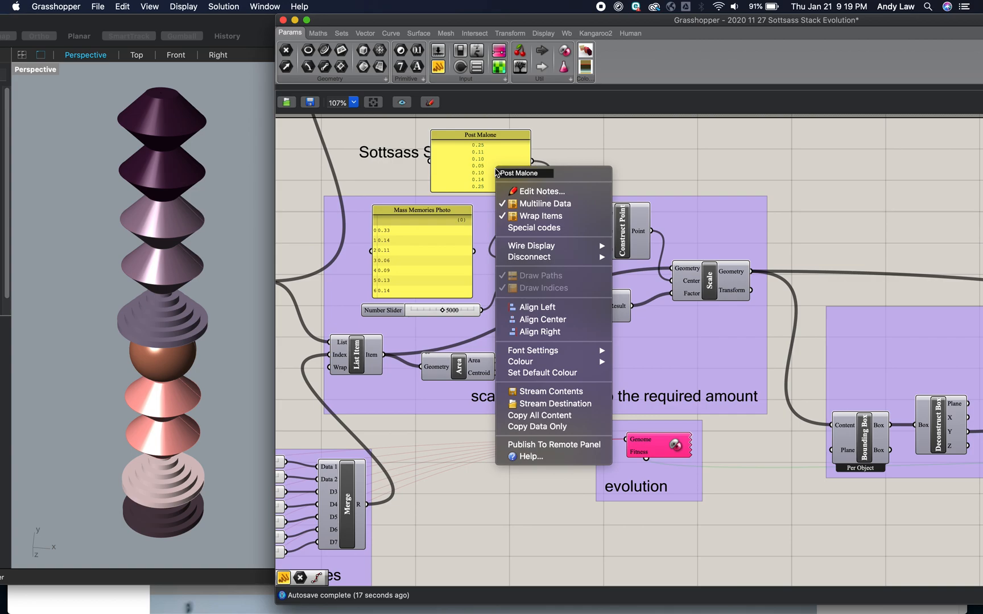
{"action": "left_click", "coordinate": [523, 204]}
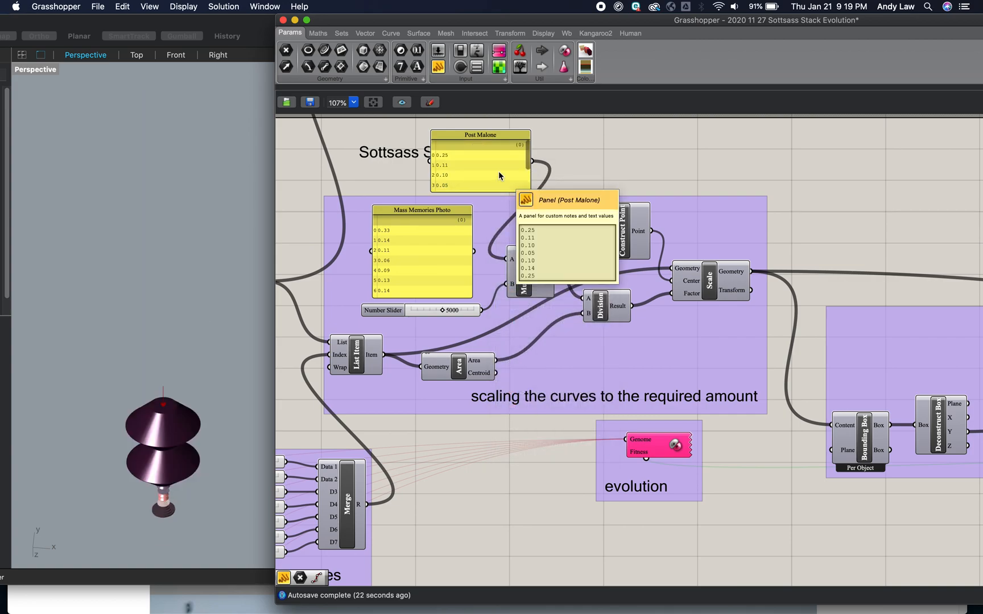
Enlarge the Post Malone proportions panel and remove the empty line after the last value, 0.25
{"action": "left_click_drag", "start_coordinate": [511, 200], "coordinate": [511, 234]}
{"action": "double_click", "coordinate": [480, 226]}
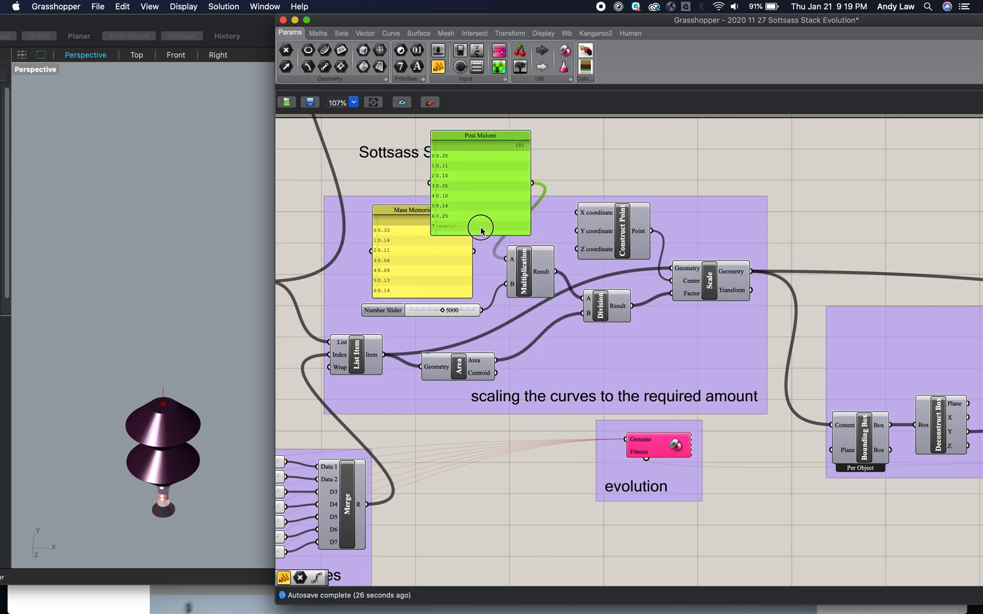
{"action": "left_click", "coordinate": [495, 175]}
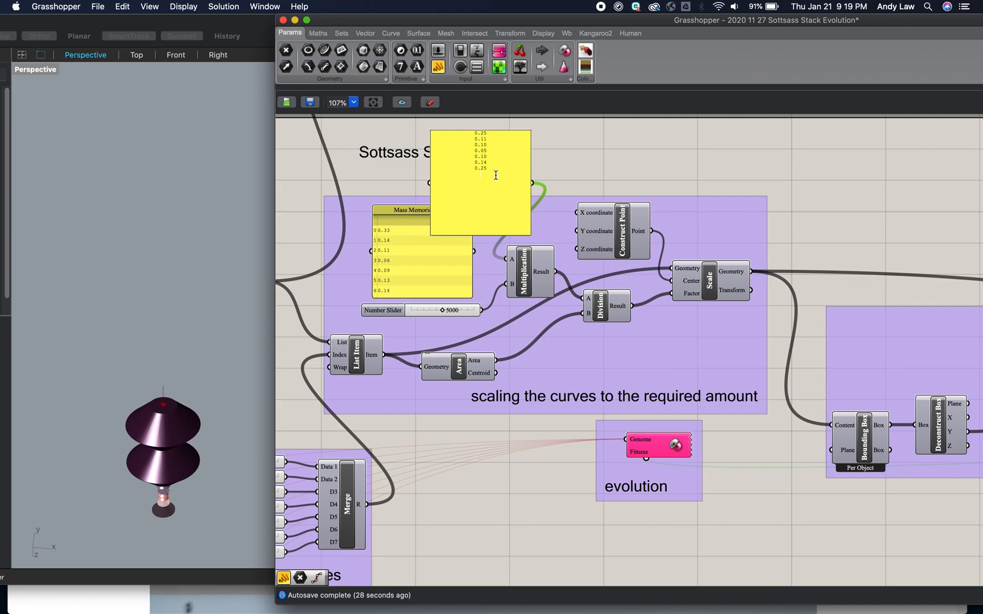
{"action": "key", "text": "BackSpace"}
{"action": "type", "text": "5"}
{"action": "left_click", "coordinate": [558, 159]}
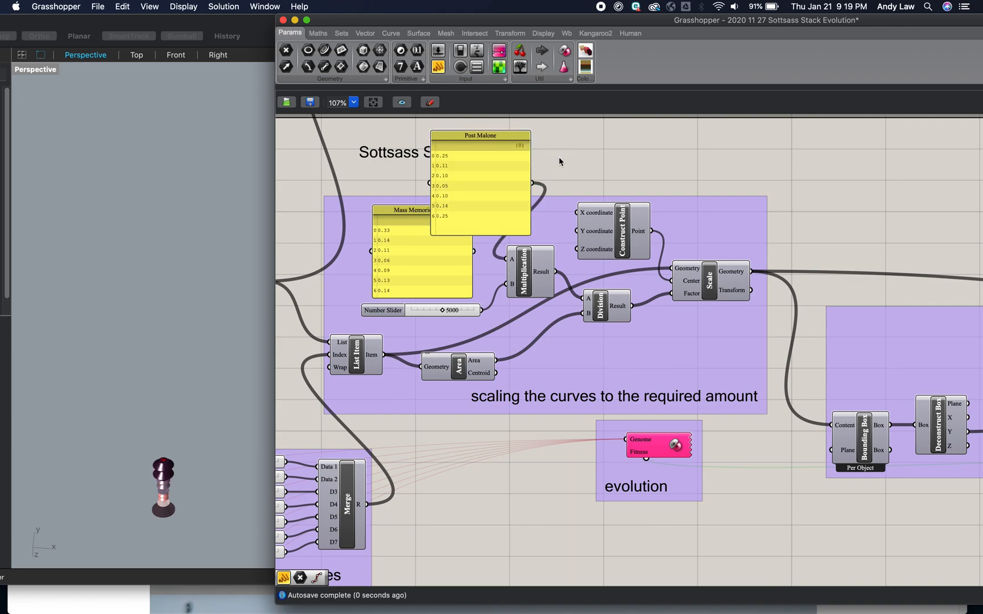
Examine the Post Malone stack up close in the Perspective viewport, from its wide base to the top piece
{"action": "left_click", "coordinate": [170, 486]}
{"action": "scroll", "coordinate": [171, 466], "scroll_direction": "up", "scroll_amount": 5}
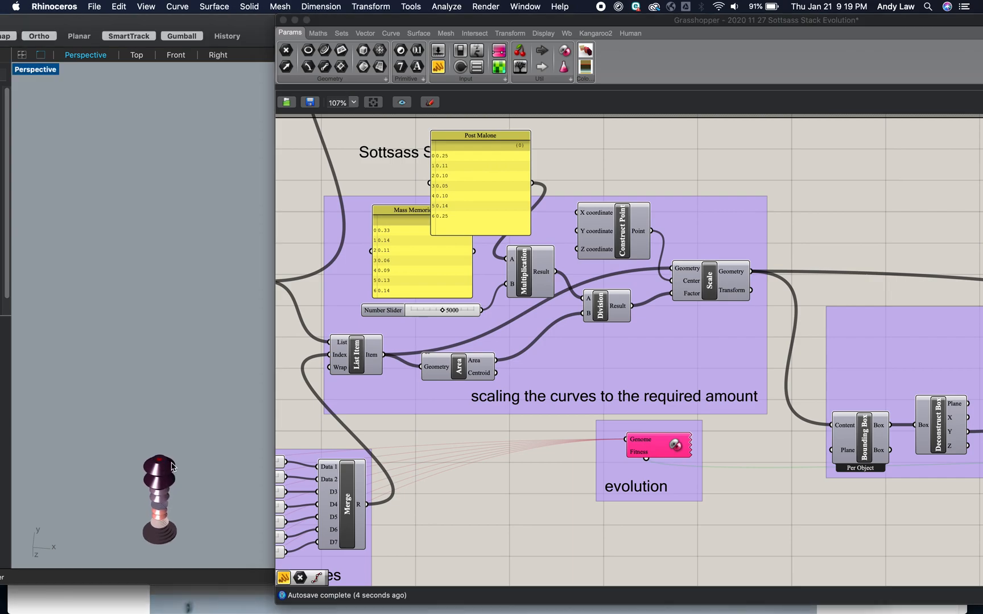
{"action": "scroll", "coordinate": [172, 466], "scroll_direction": "up", "scroll_amount": 8}
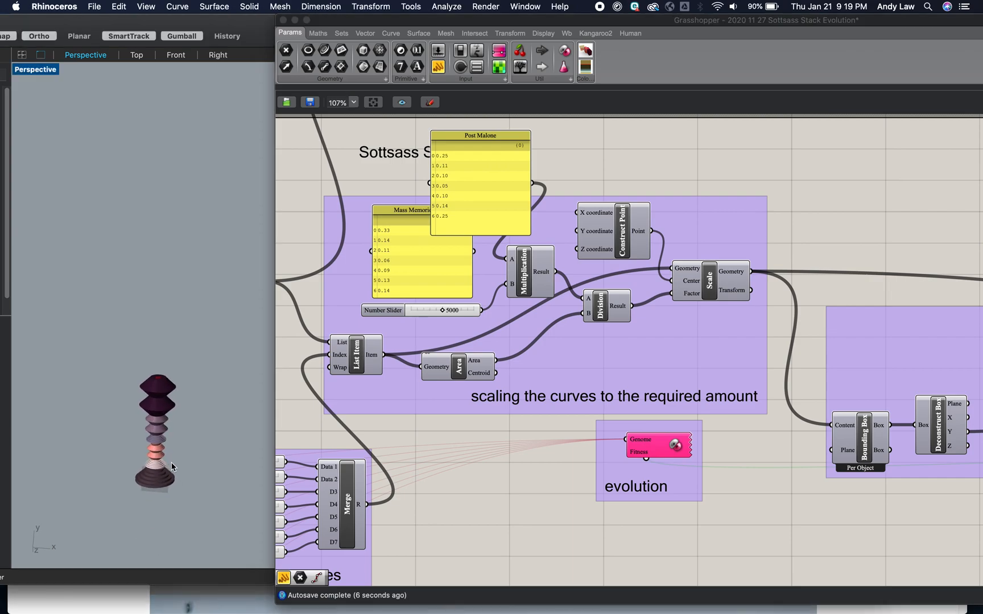
{"action": "scroll", "coordinate": [171, 463], "scroll_direction": "up", "scroll_amount": 8}
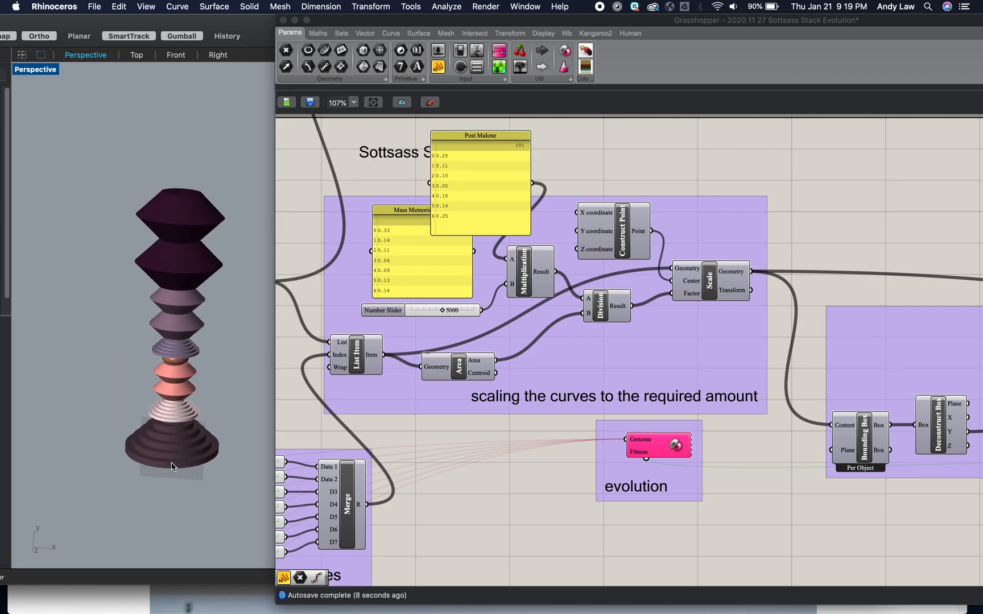
{"action": "scroll", "coordinate": [172, 467], "scroll_direction": "up", "scroll_amount": 5}
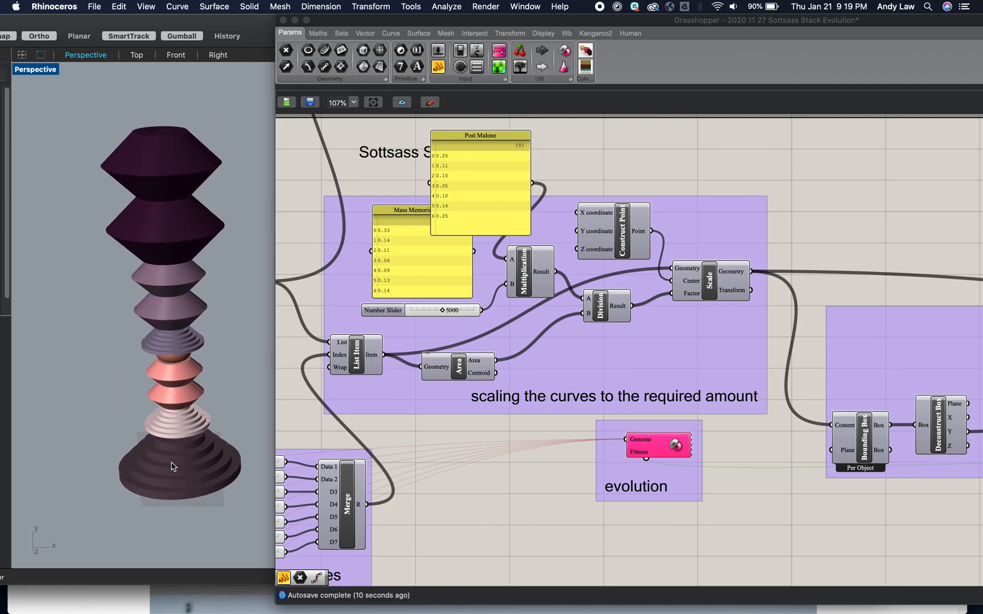
{"action": "left_click", "coordinate": [606, 157]}
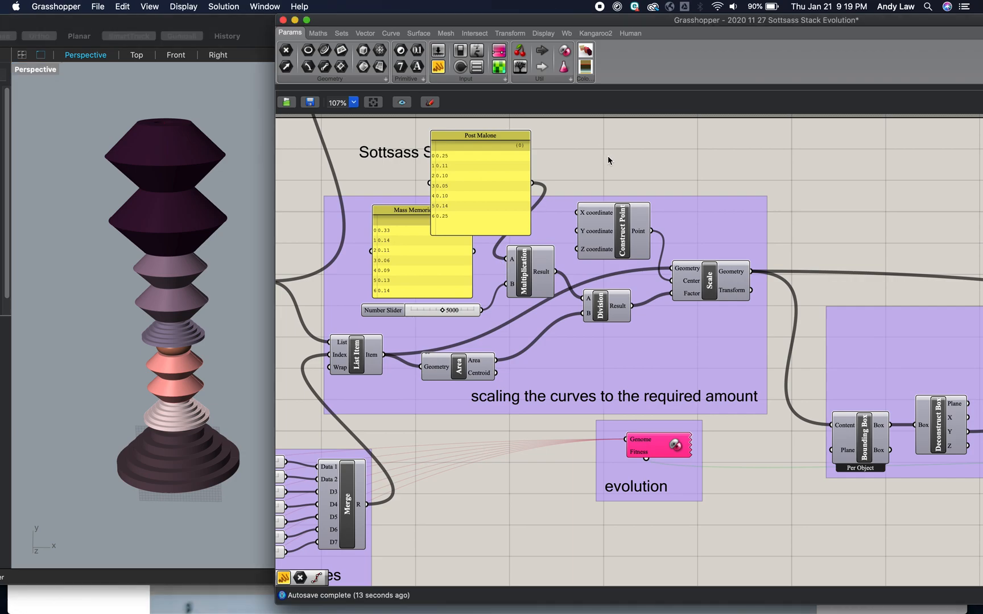
Run the Galapagos evolutionary solver on the Post Malone stack using the first viewport display option, and accept the evolved result
{"action": "left_click", "coordinate": [657, 448]}
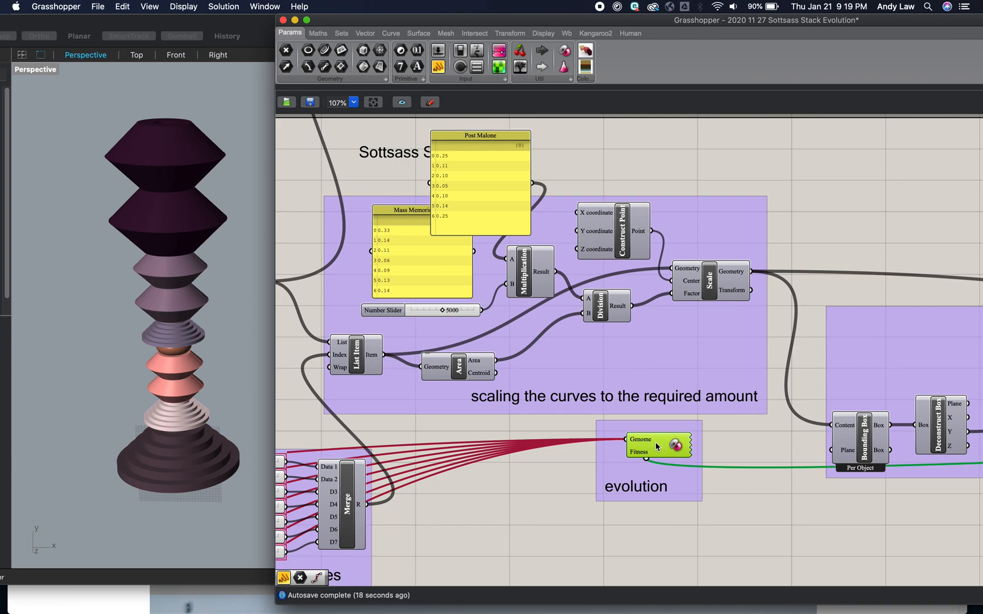
{"action": "double_click", "coordinate": [658, 447]}
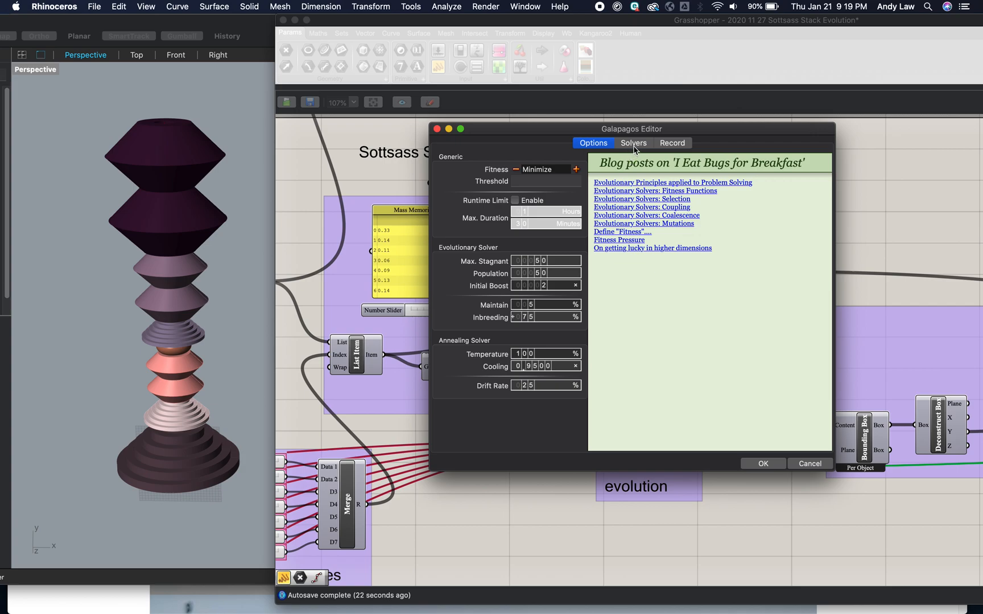
{"action": "left_click", "coordinate": [636, 146]}
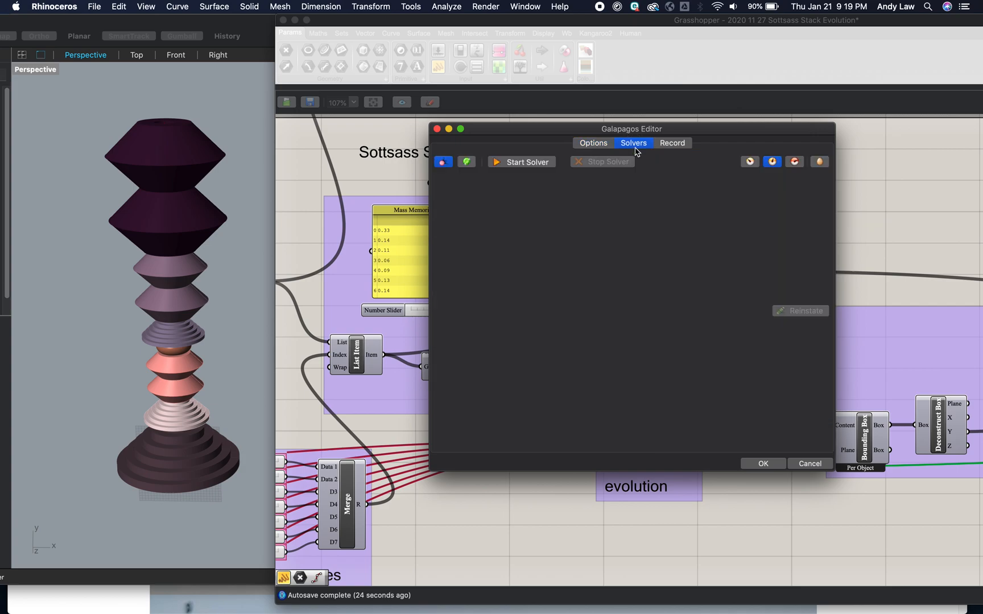
{"action": "left_click", "coordinate": [749, 163]}
{"action": "left_click", "coordinate": [523, 161]}
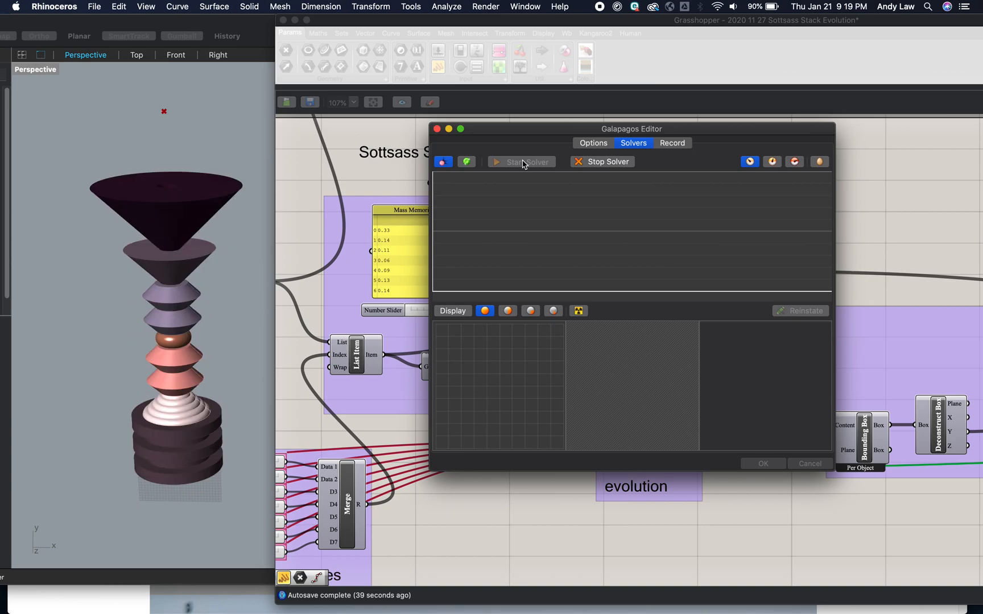
{"action": "left_click", "coordinate": [600, 8]}
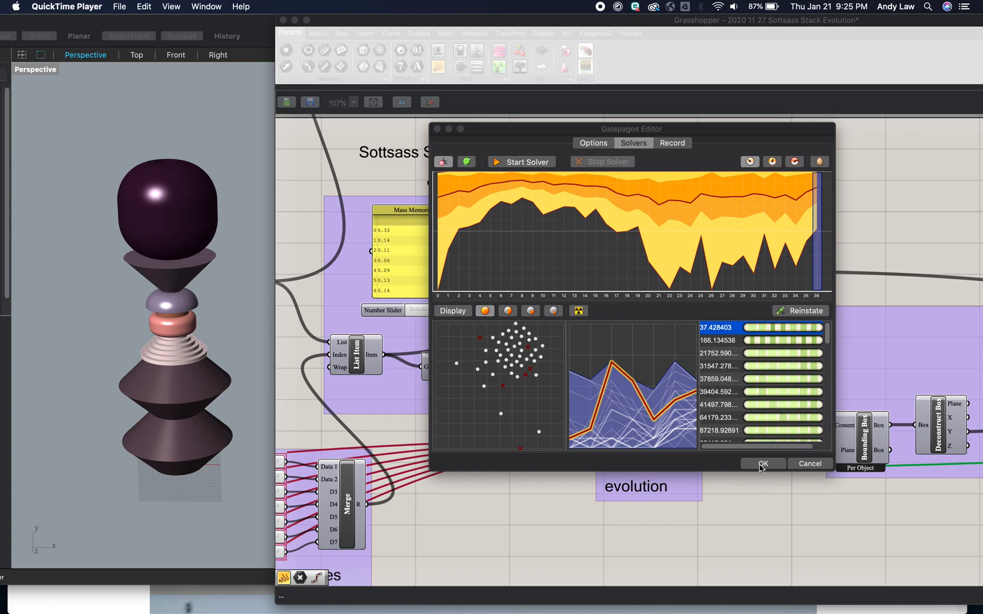
{"action": "left_click", "coordinate": [761, 465]}
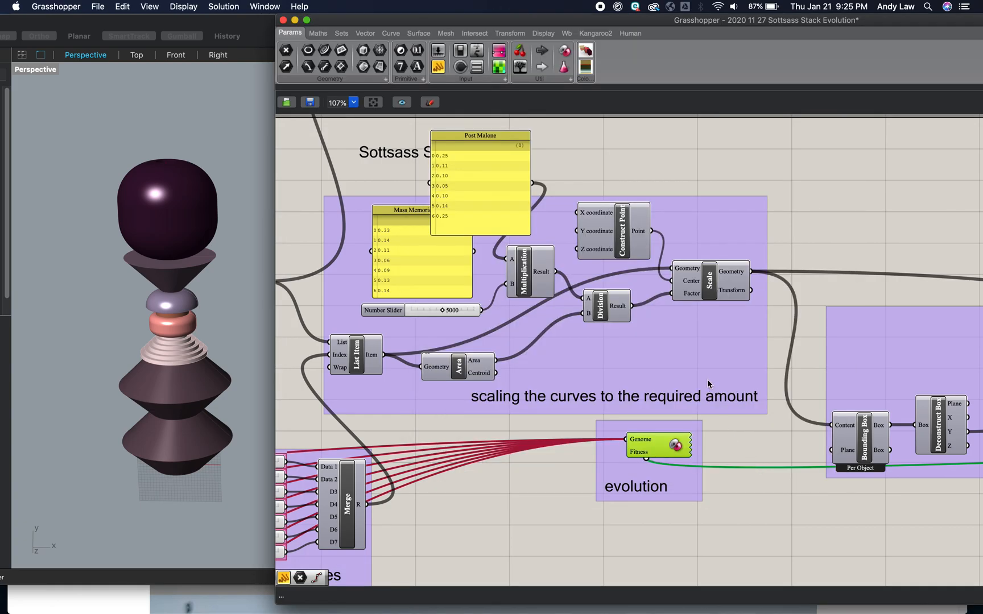